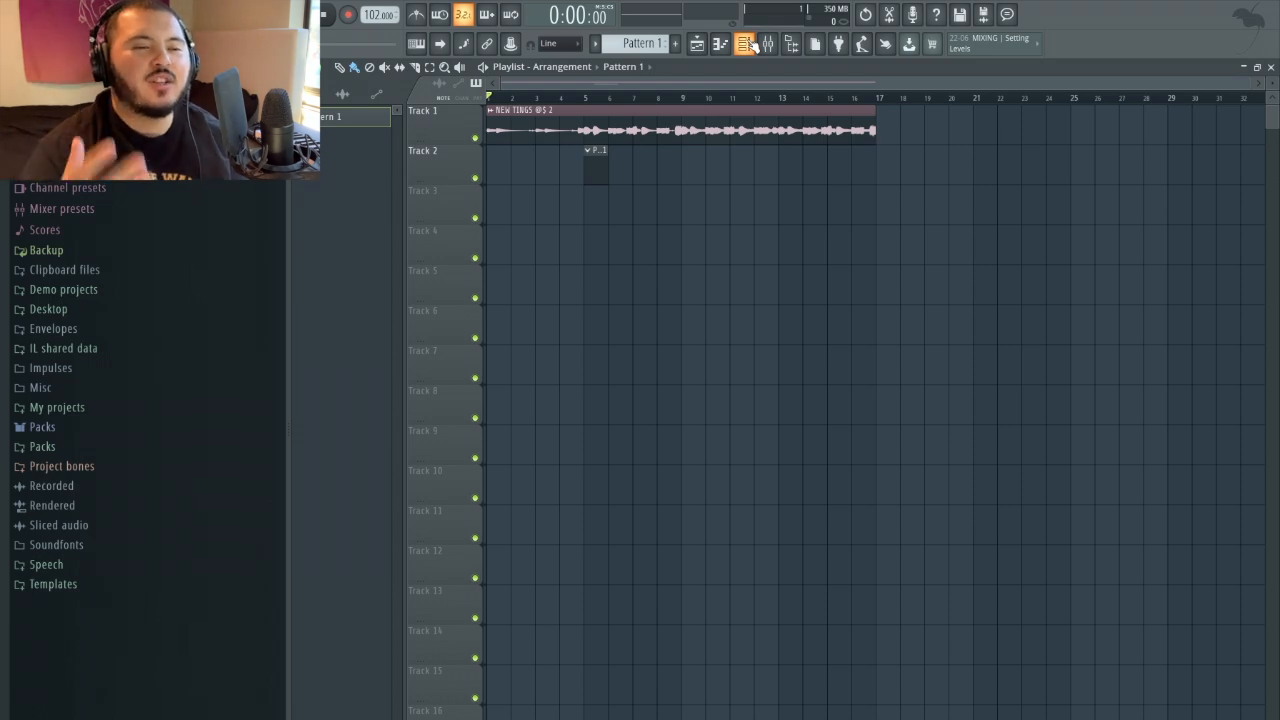
- Bring the channel rack up over the playlist and open the Claps:Snaps:Rims folder of The Foundation Drum Kit
click(746, 44)
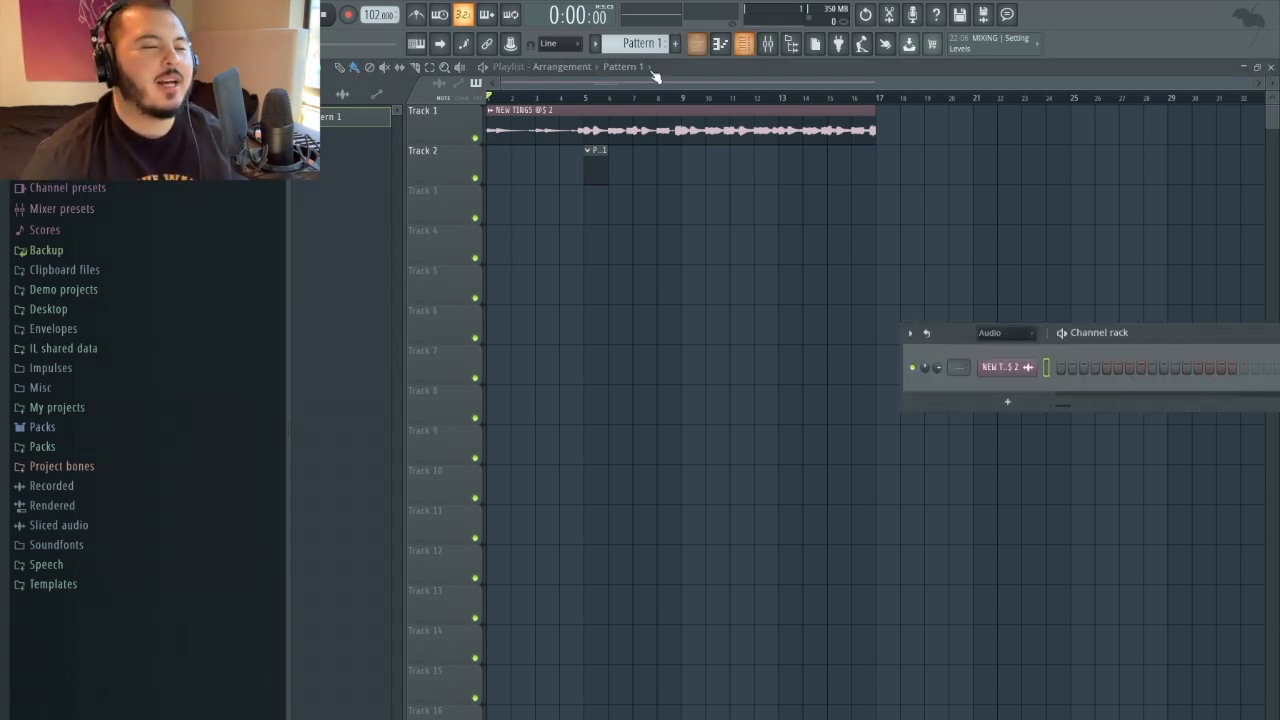
drag(1115, 326, 714, 187)
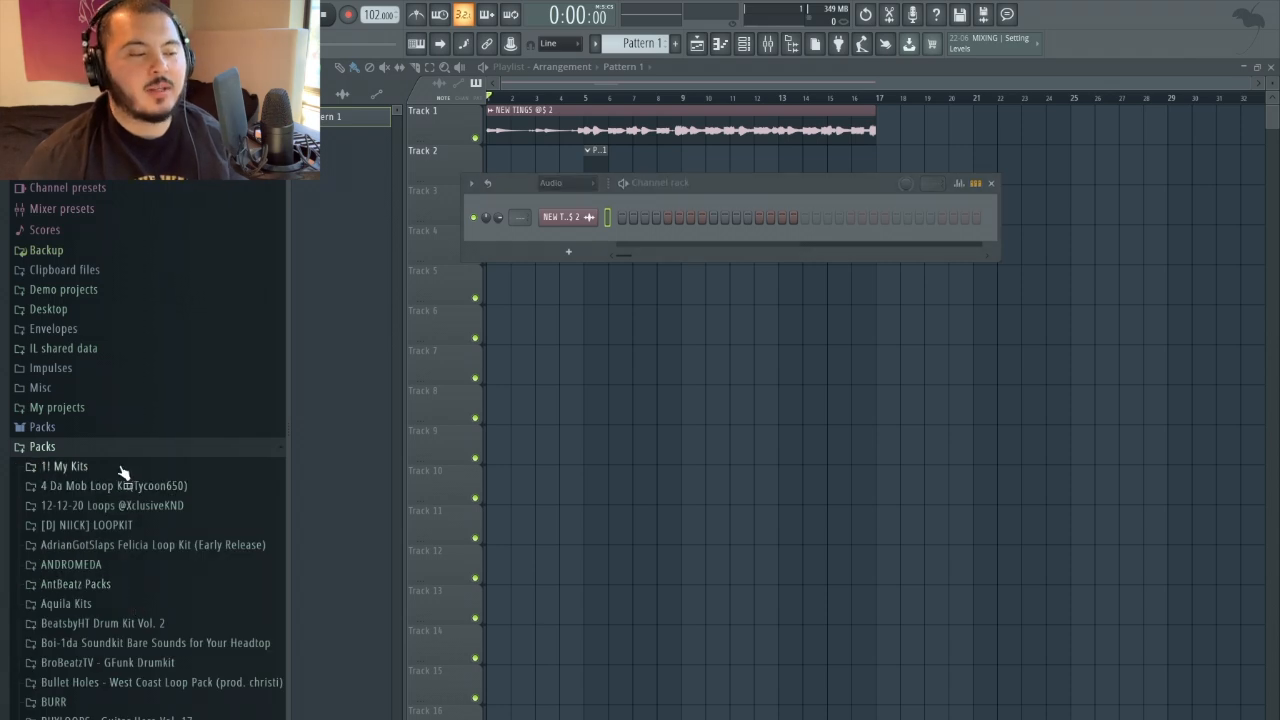
click(121, 466)
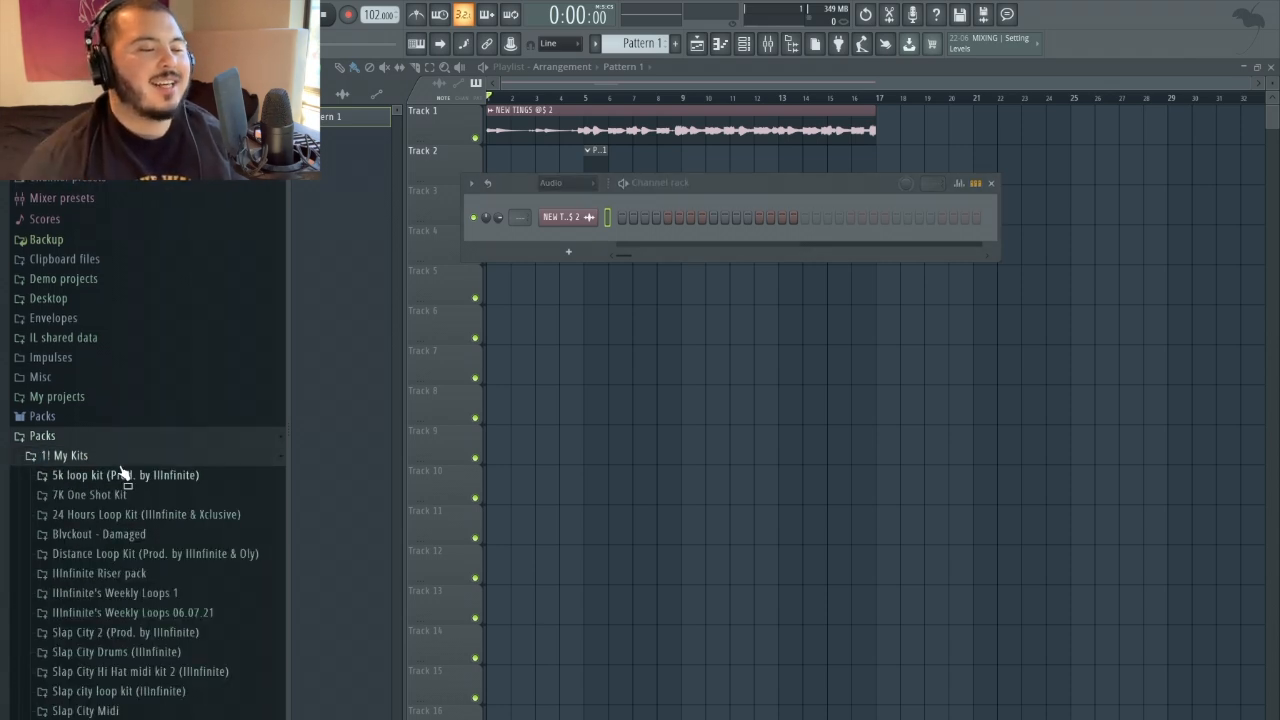
scroll(121, 472, down, 3)
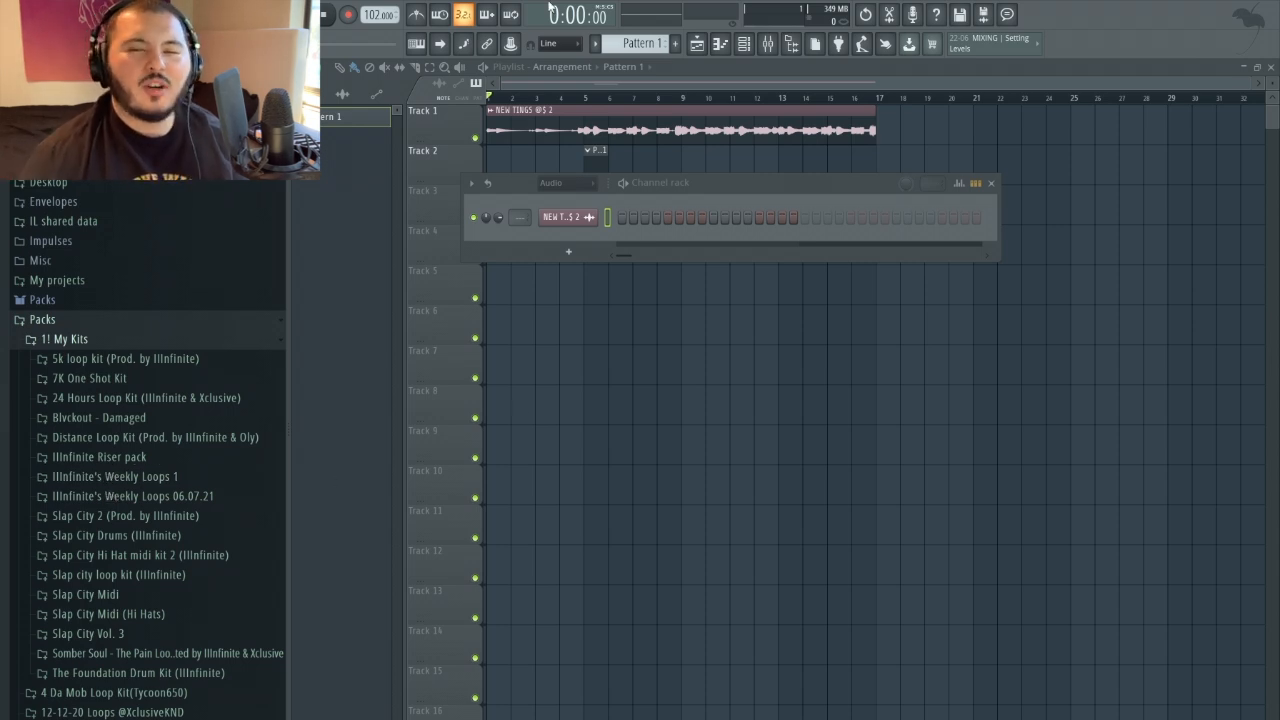
click(143, 674)
click(120, 566)
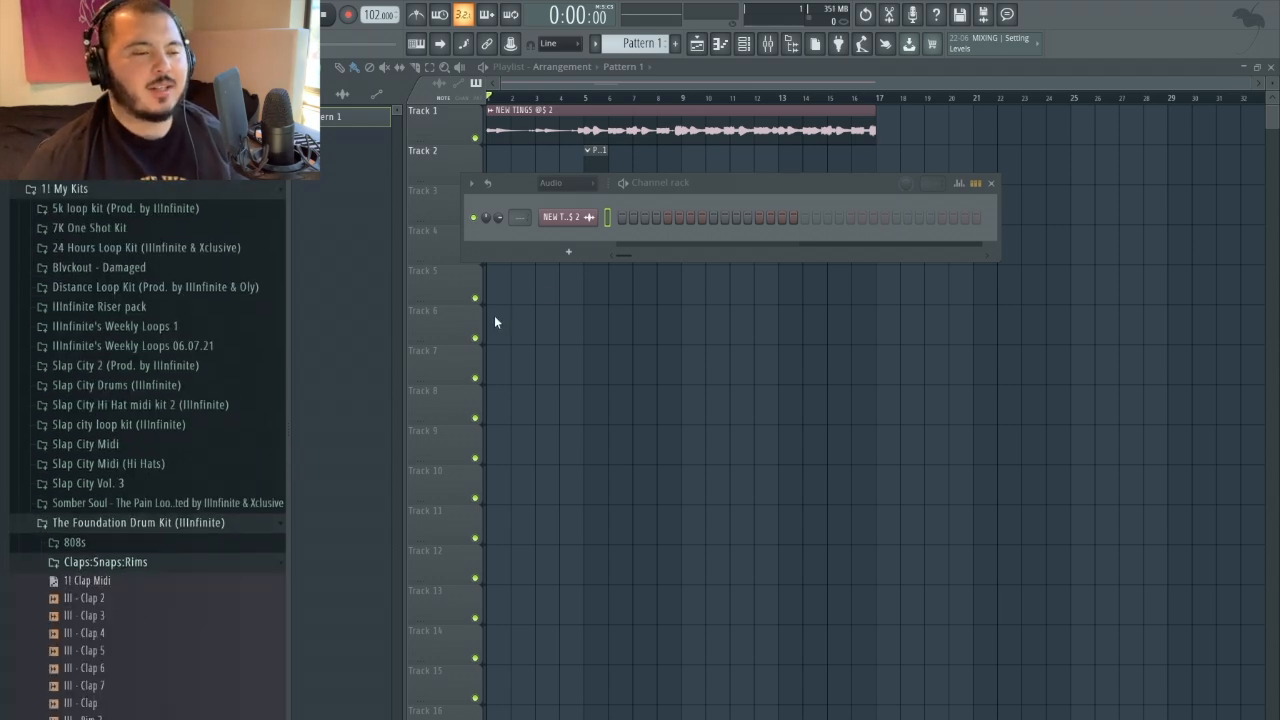
- Show all channels in the channel rack and load the 1! Clap Midi pattern onto the snap channel, checking its notes in the piano roll
click(563, 193)
click(568, 200)
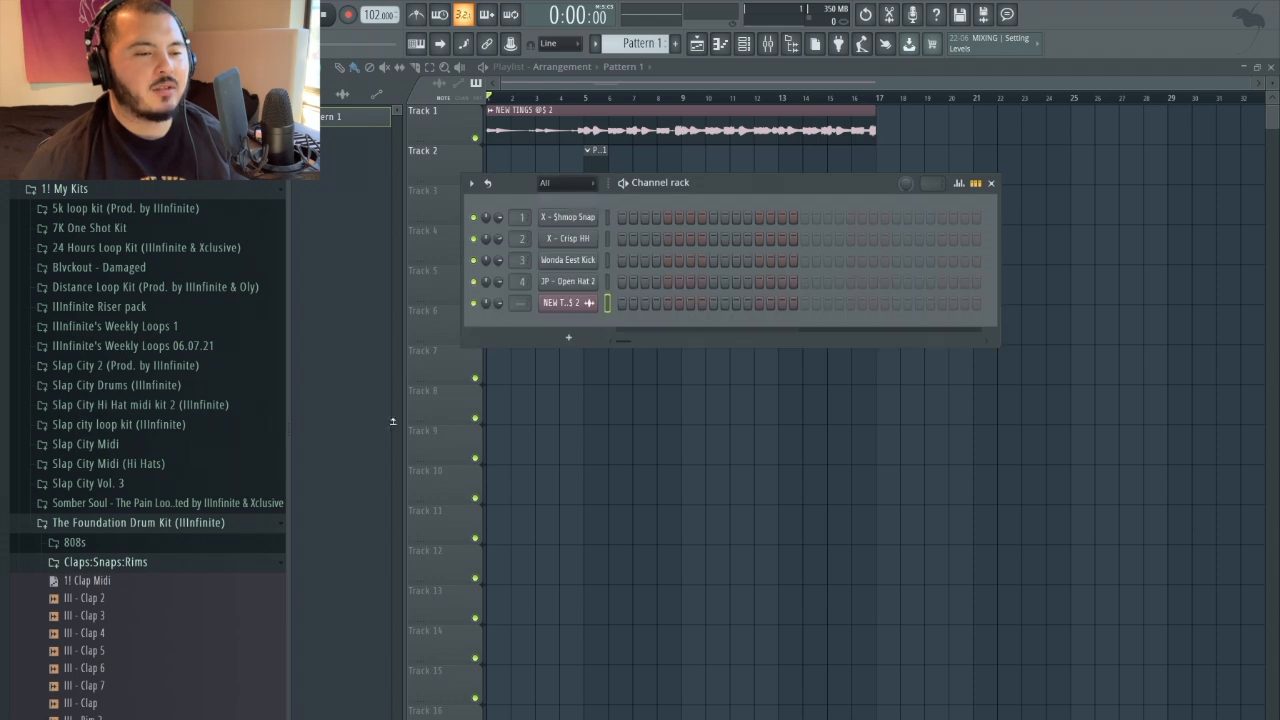
drag(70, 588, 576, 217)
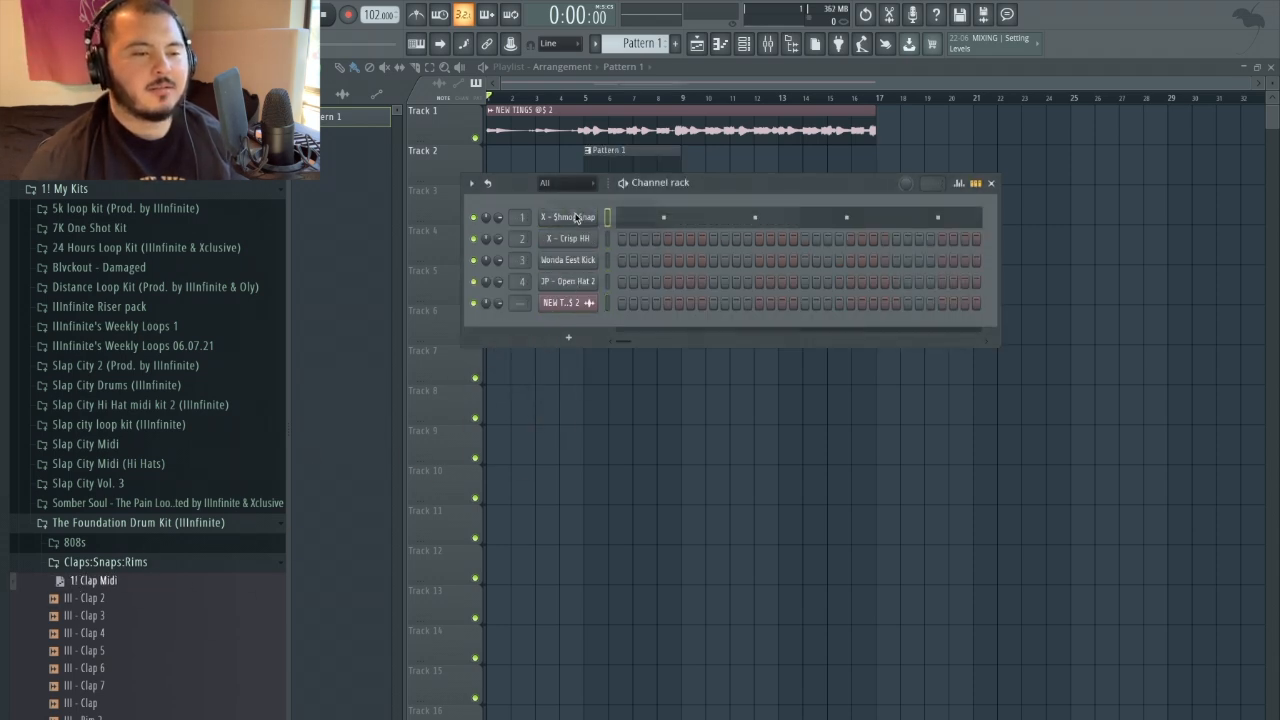
click(631, 217)
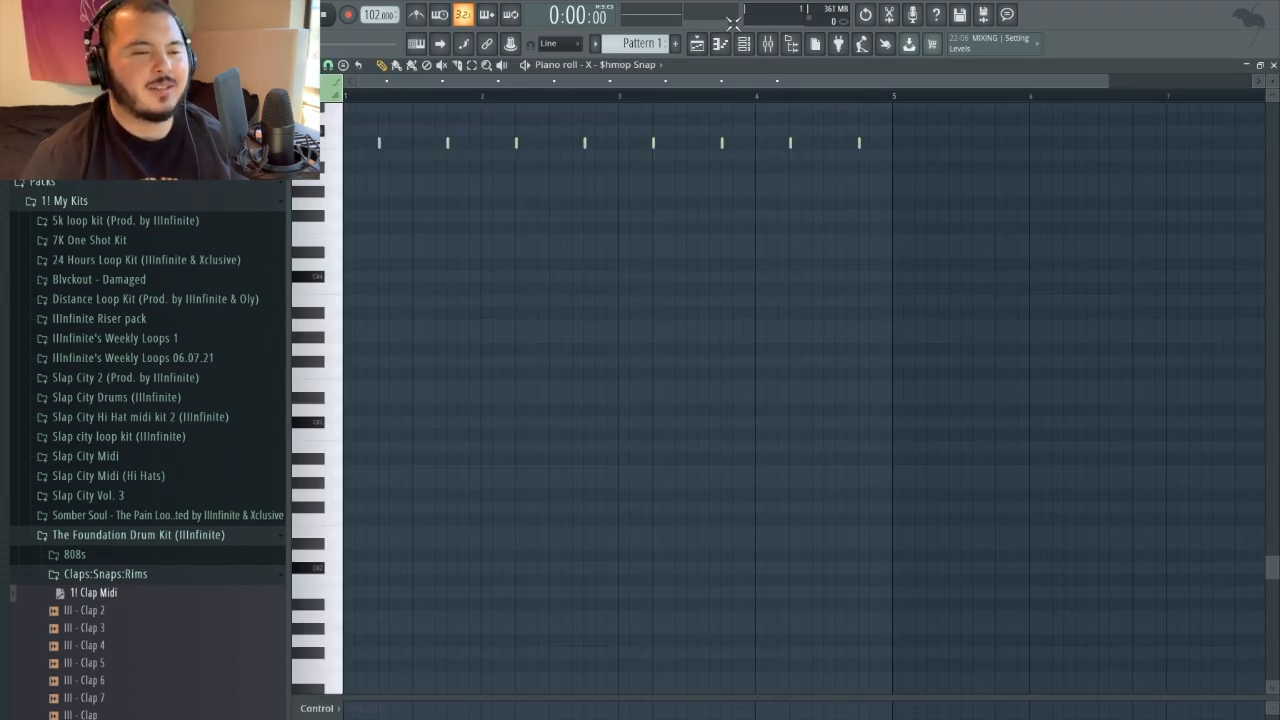
key(F6)
- Audition the kit's rim samples and replace the snap channel's sound with III - Rim
scroll(125, 487, down, 5)
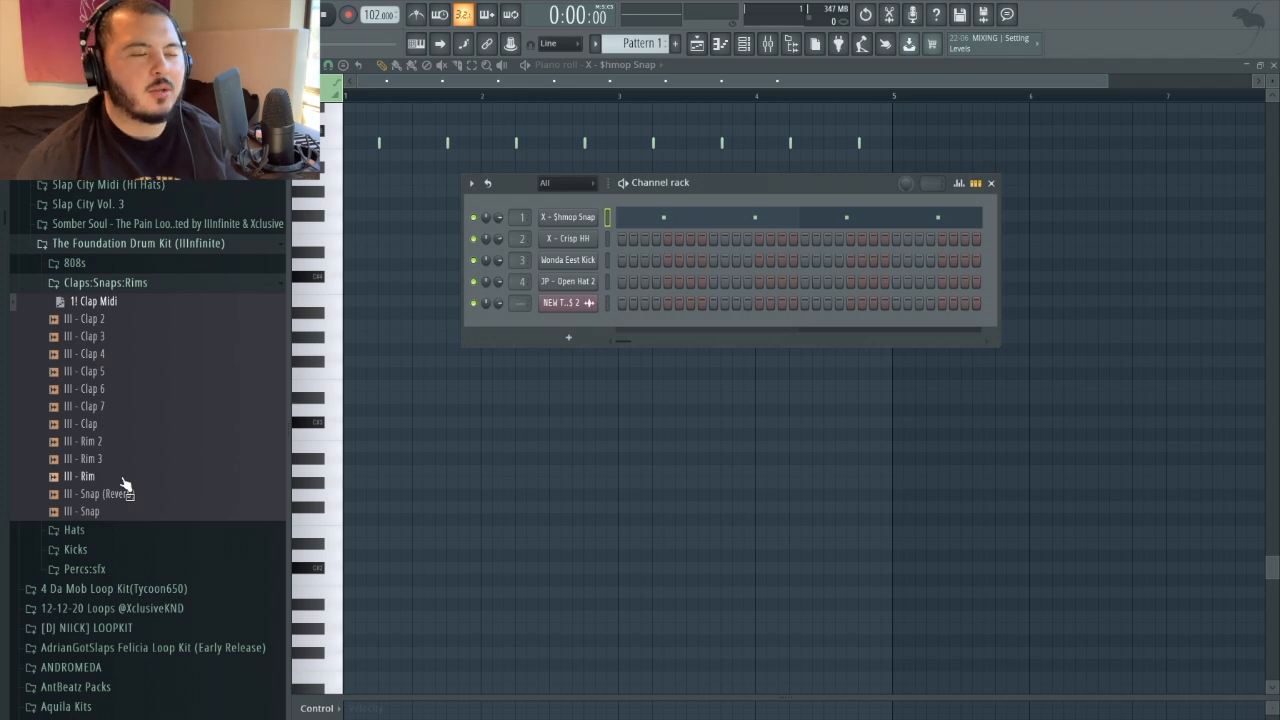
click(121, 478)
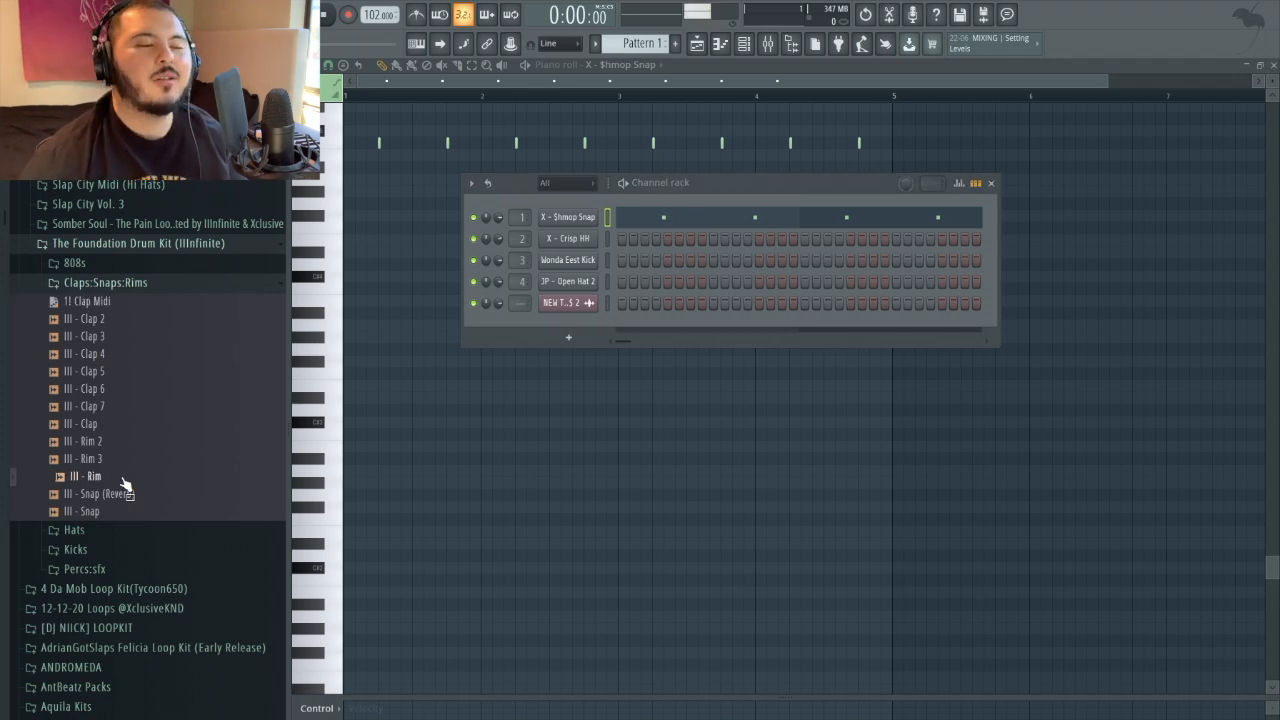
click(116, 462)
click(115, 444)
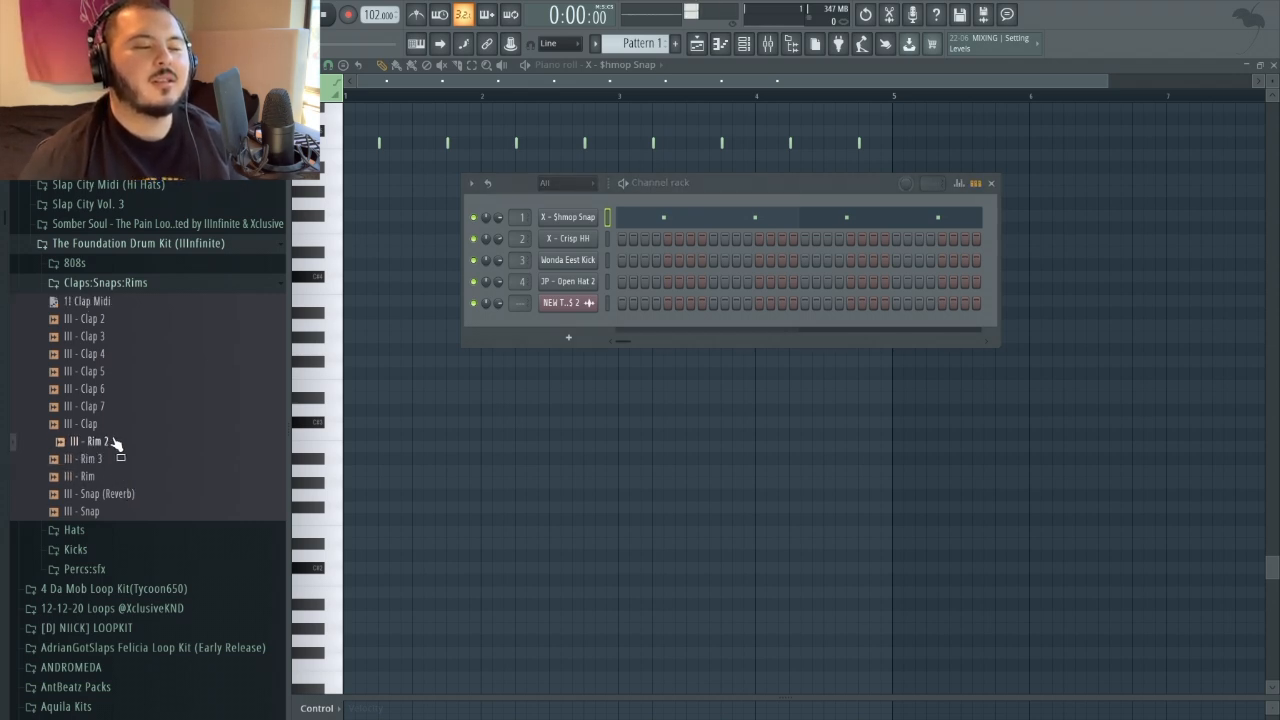
click(118, 459)
click(116, 477)
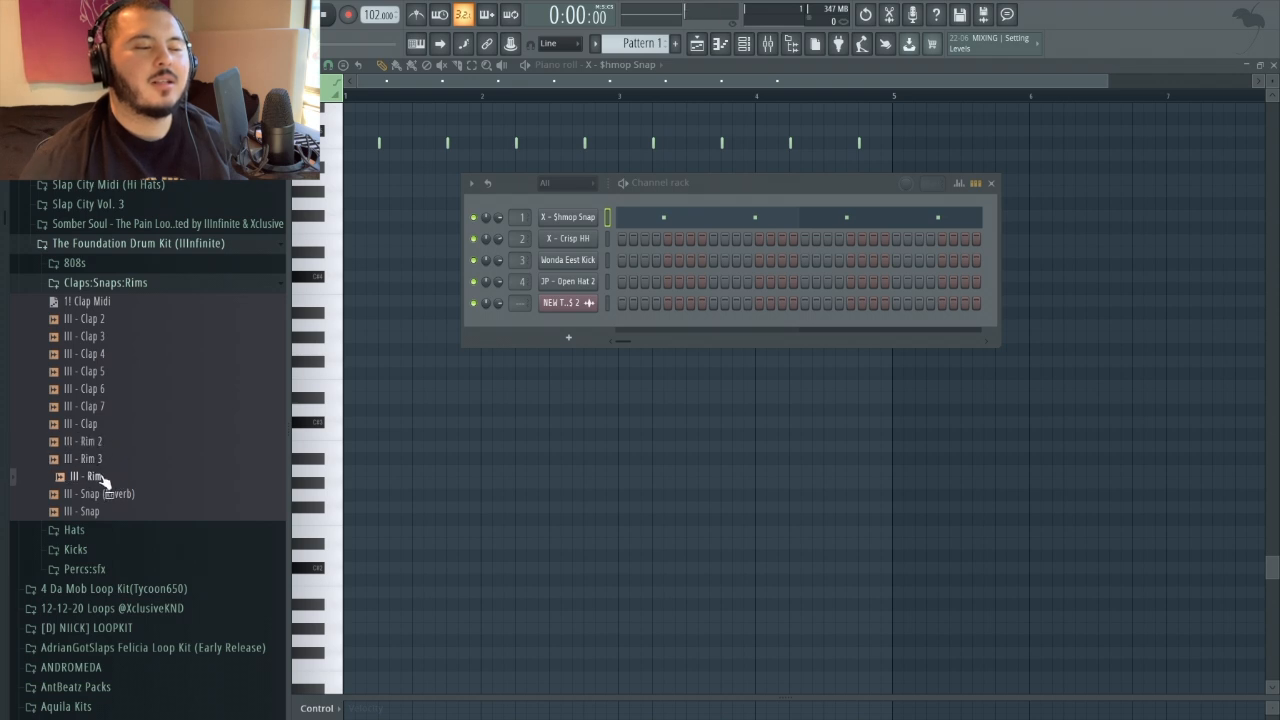
right_click(116, 479)
click(118, 477)
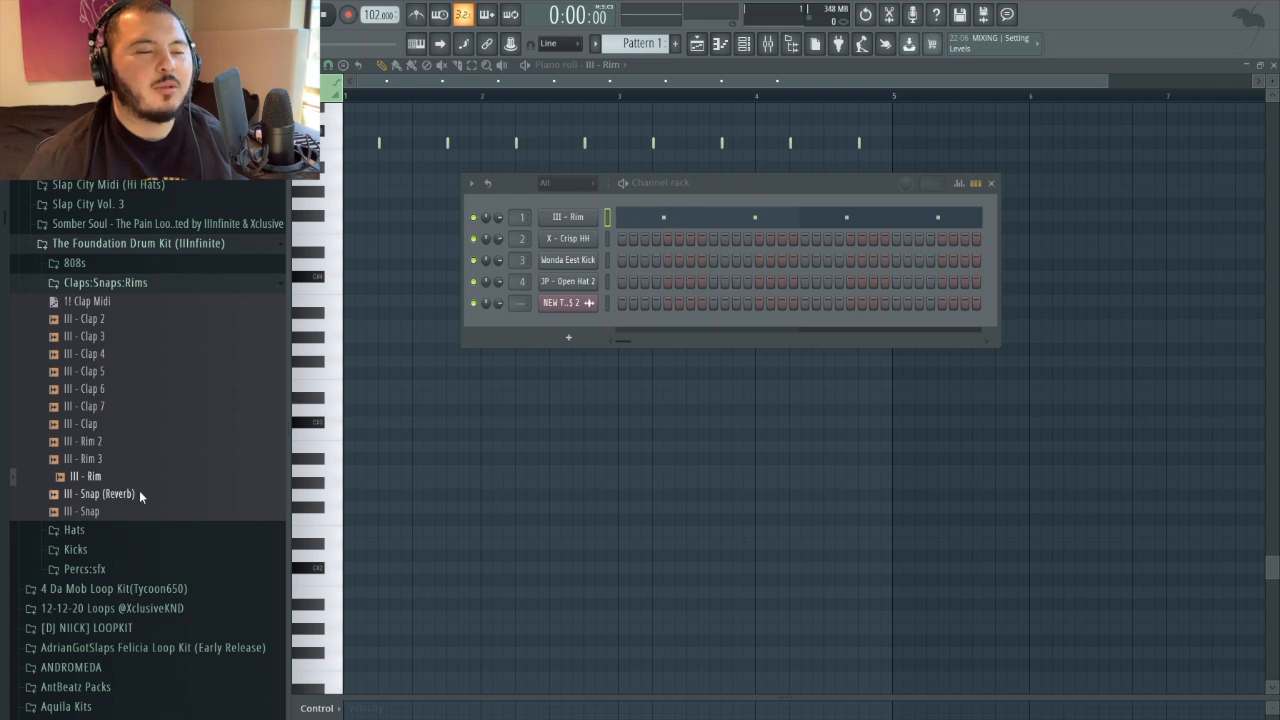
- Audition the samples in the Kicks folder and replace the Wonda East Kick channel's sound with III - Kick 3
click(75, 549)
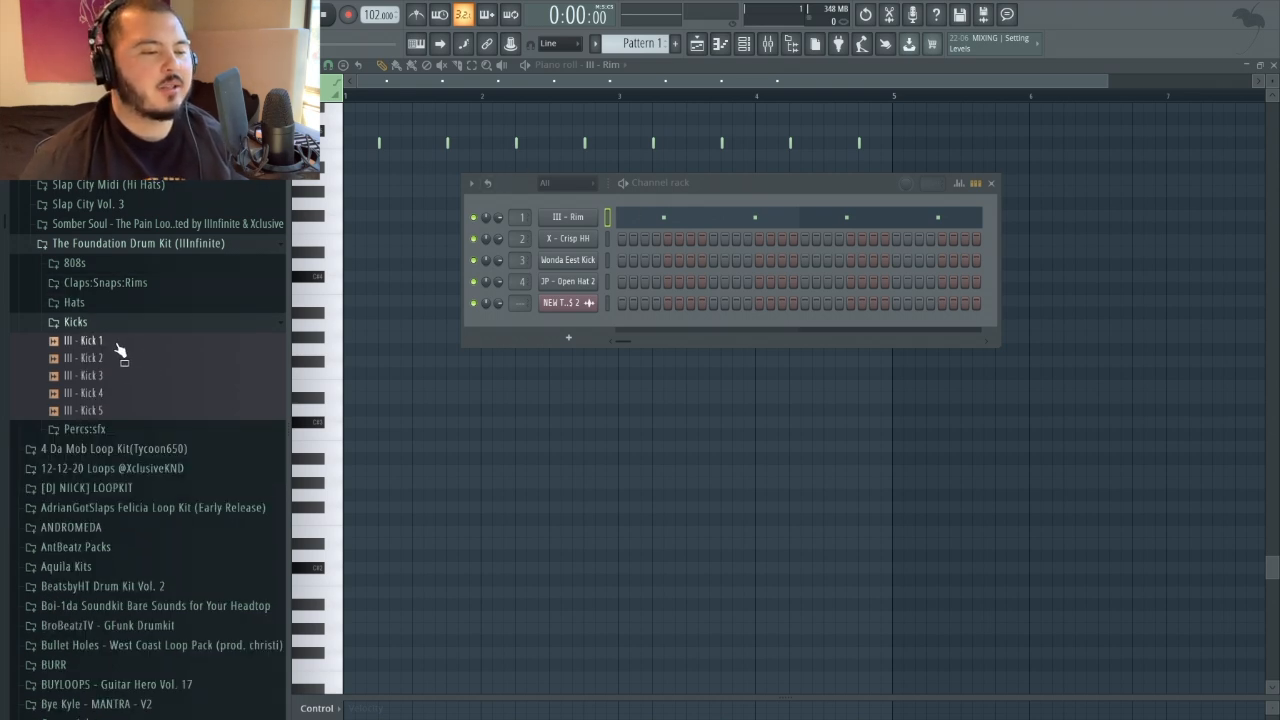
click(117, 344)
click(115, 358)
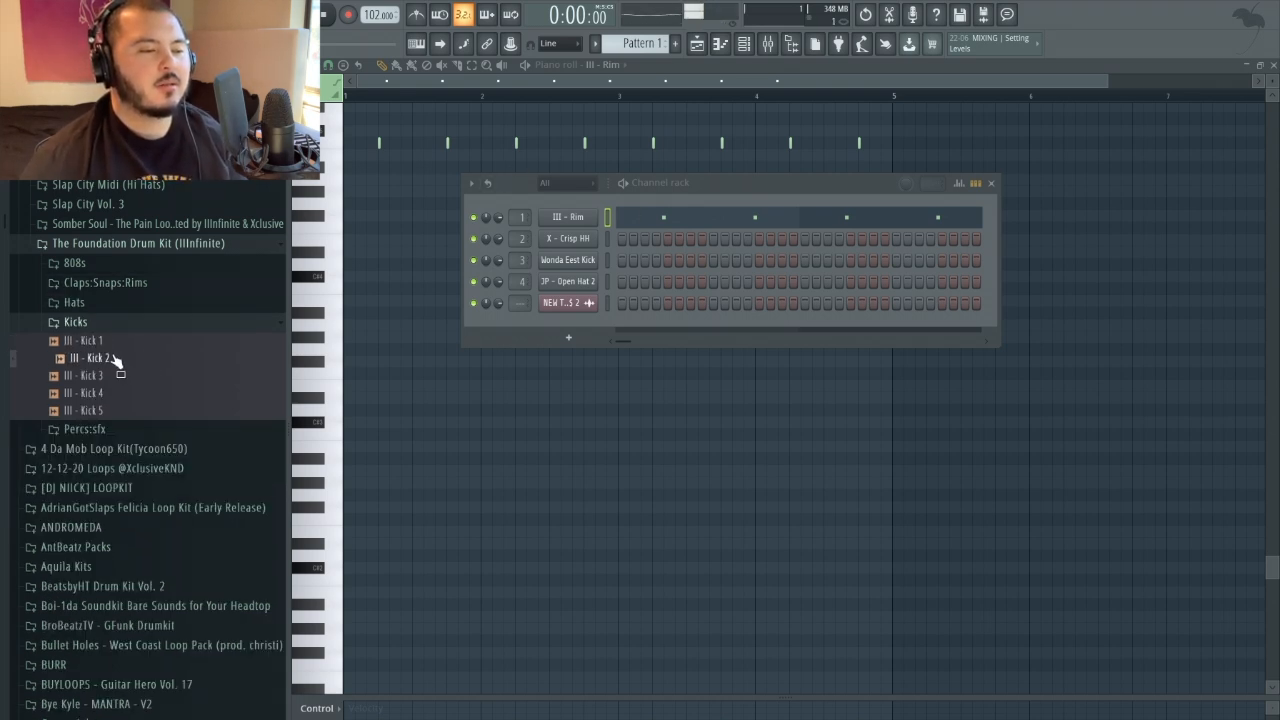
click(108, 374)
click(107, 394)
click(109, 411)
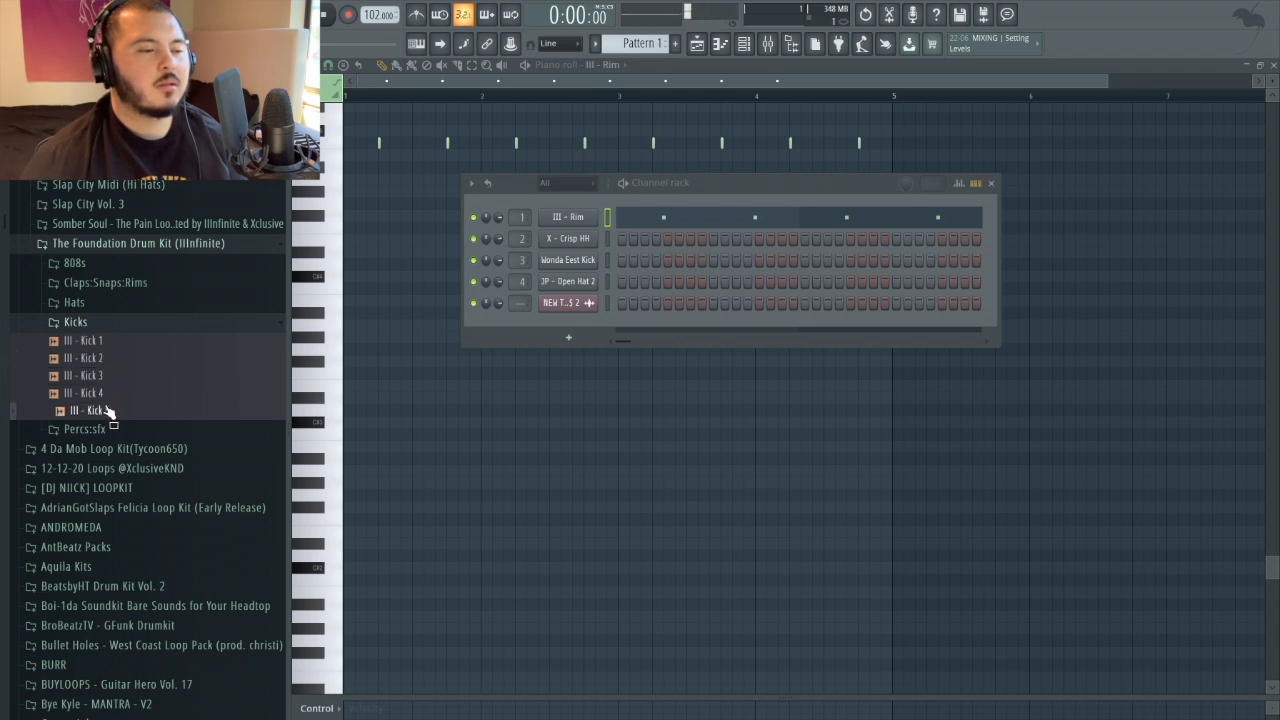
click(107, 376)
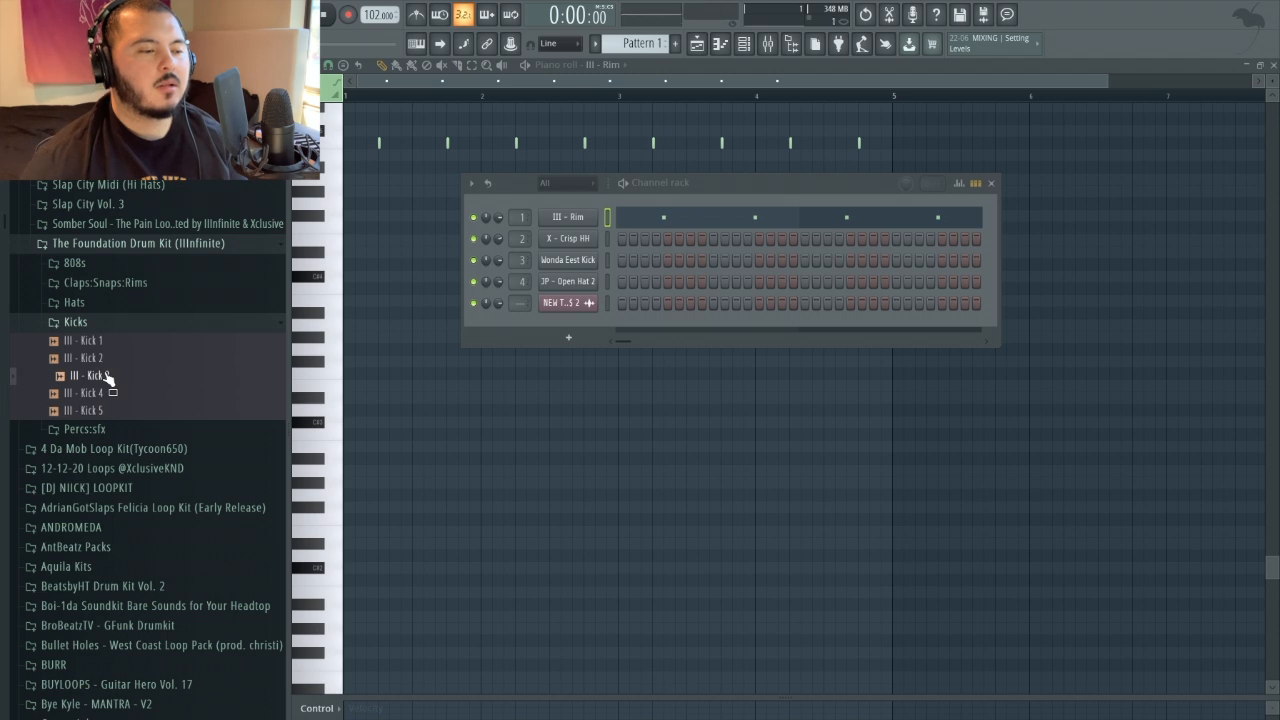
drag(107, 375, 600, 264)
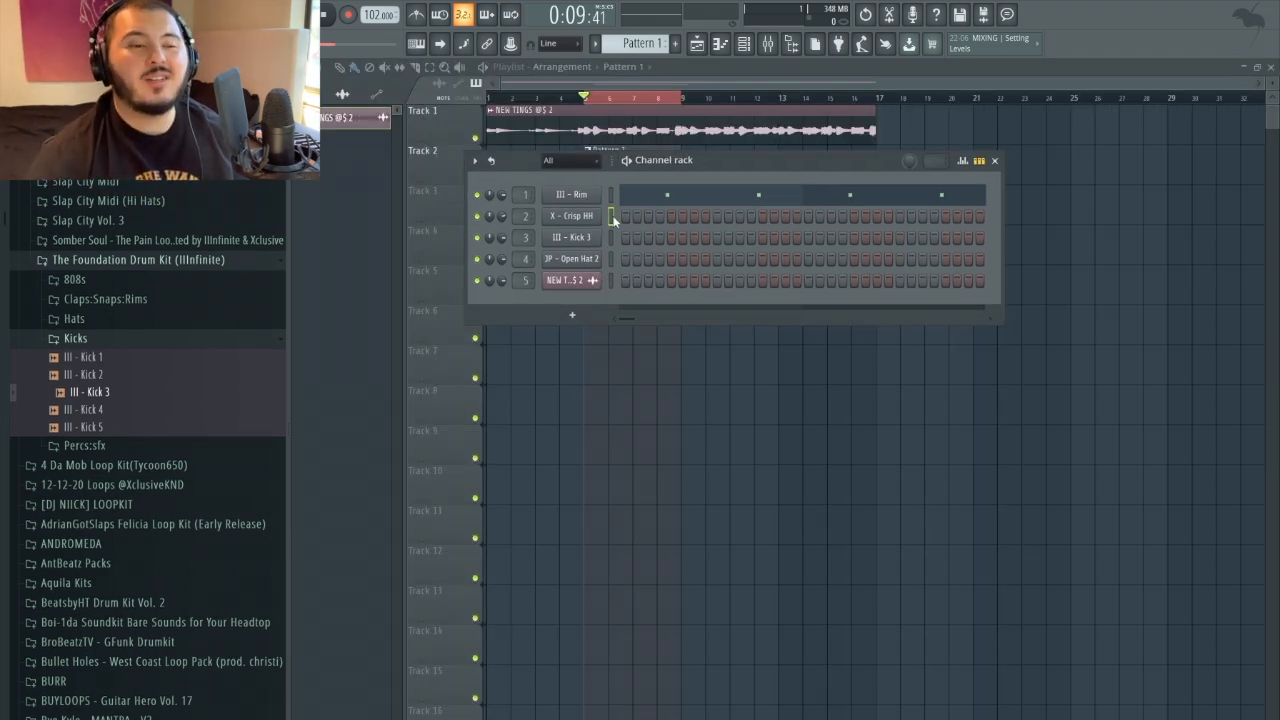
- Fill each 4 steps on the X - Crisp HH channel and set its time stretching mode to e2 transient
right_click(609, 215)
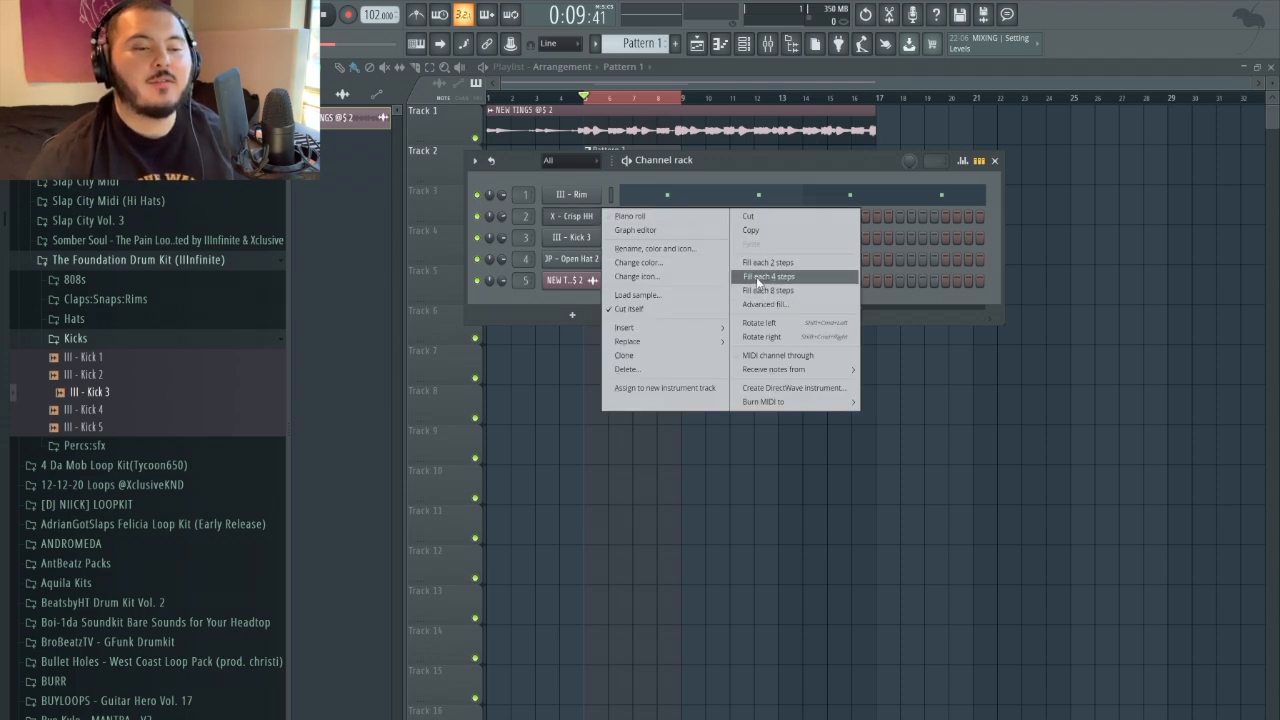
click(758, 277)
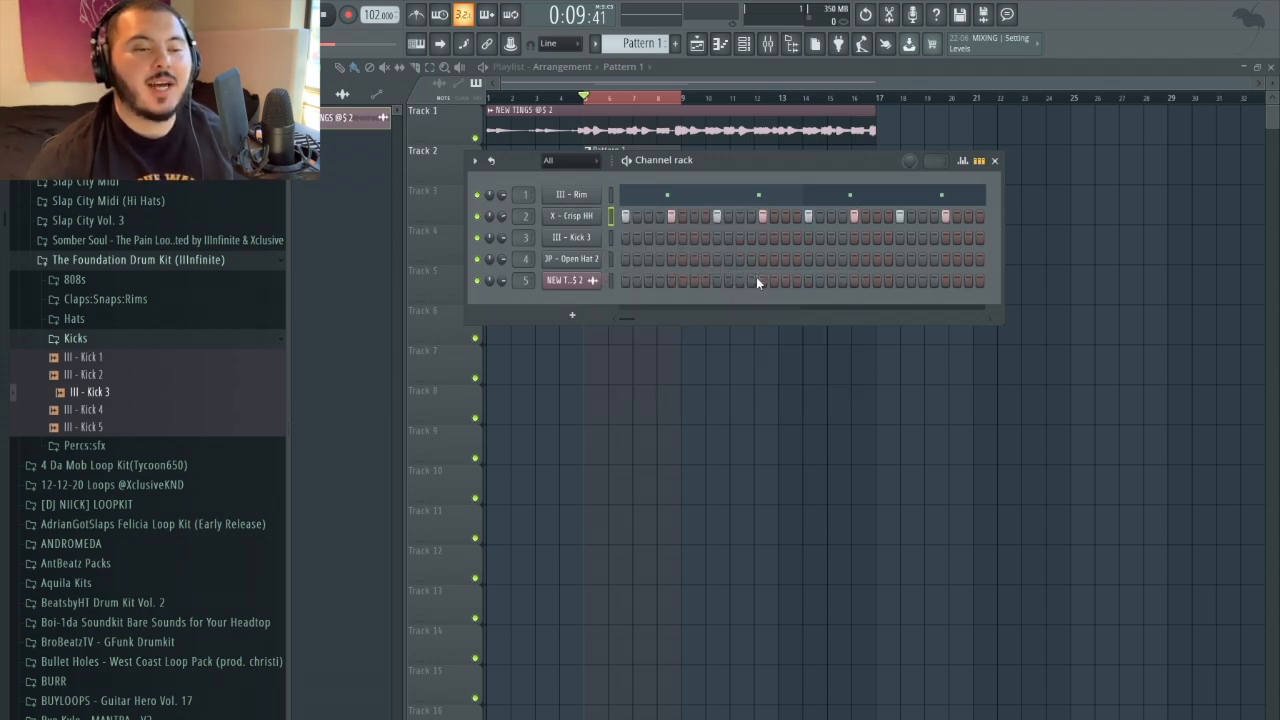
click(580, 217)
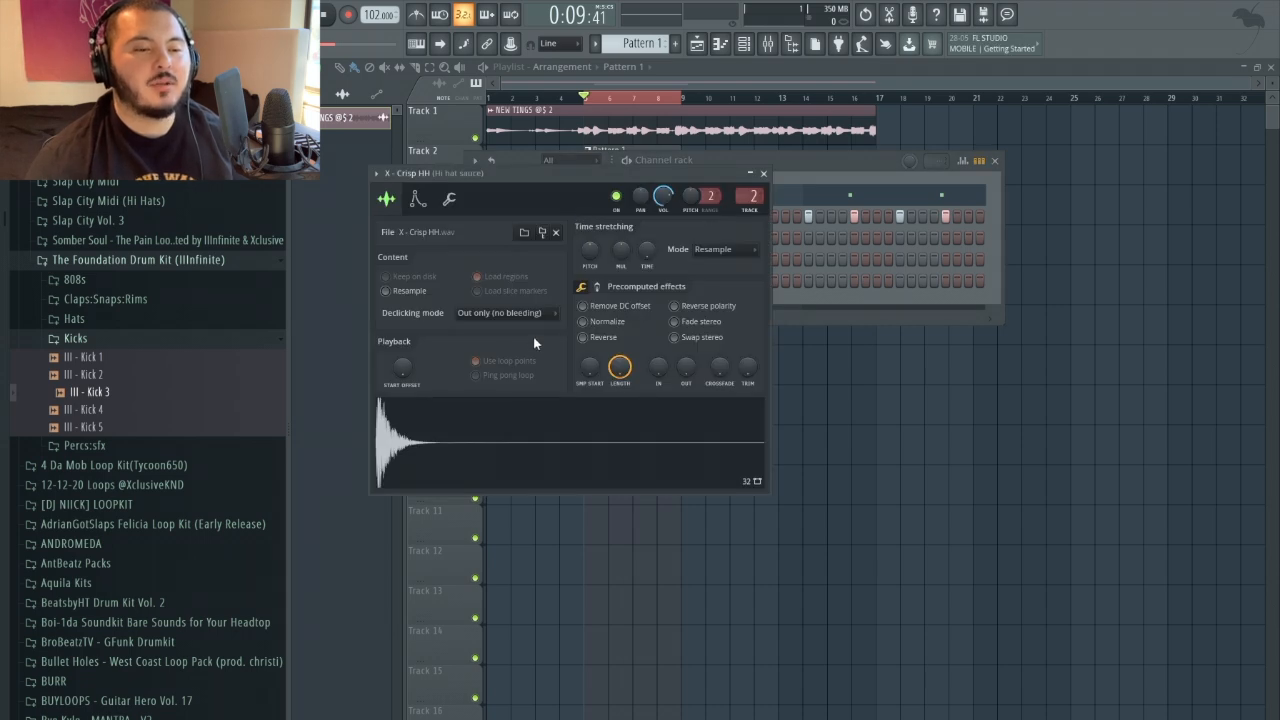
click(705, 252)
click(755, 288)
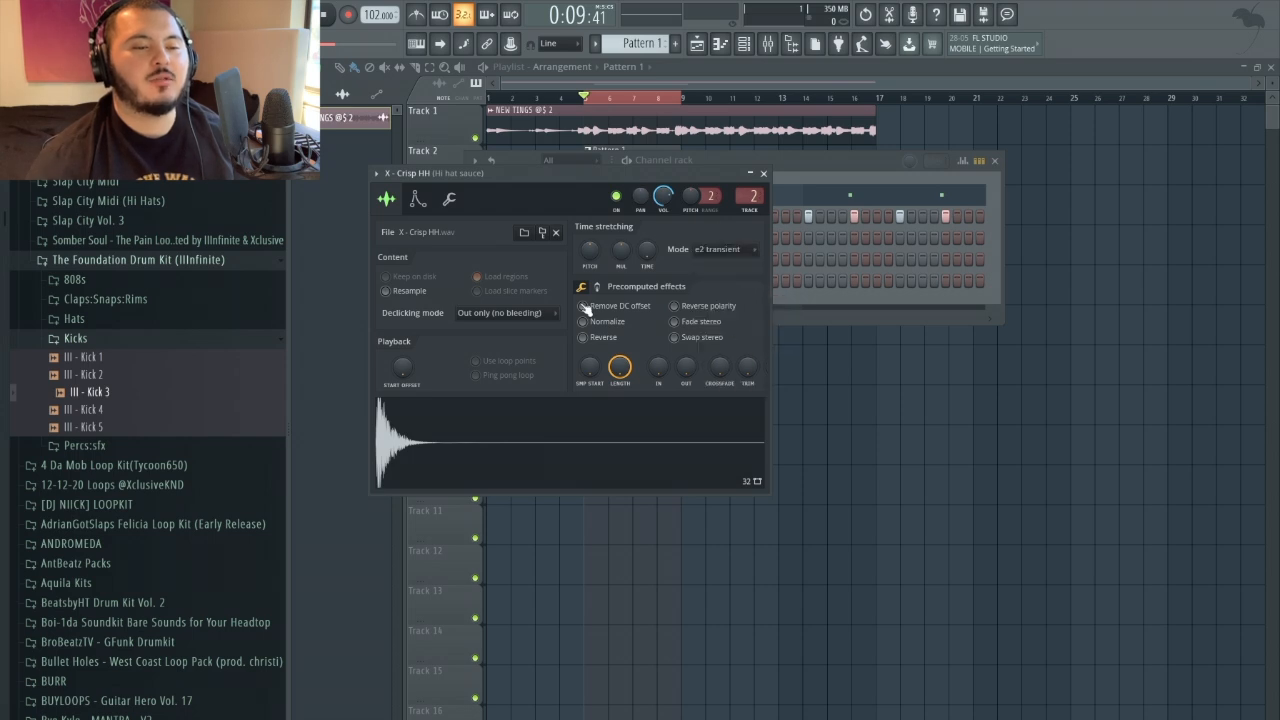
- Raise the Shift time setting of the X - Crisp HH channel slightly so the hi-hats play a little late
click(451, 198)
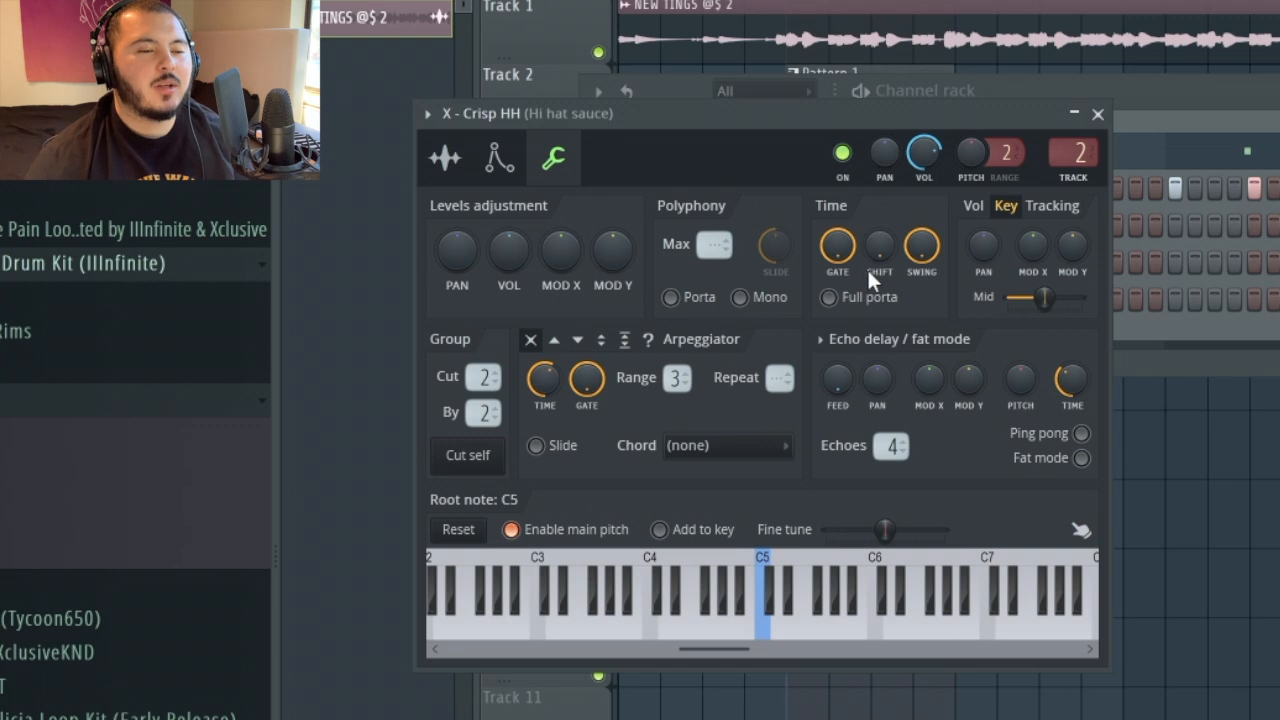
drag(637, 250, 637, 240)
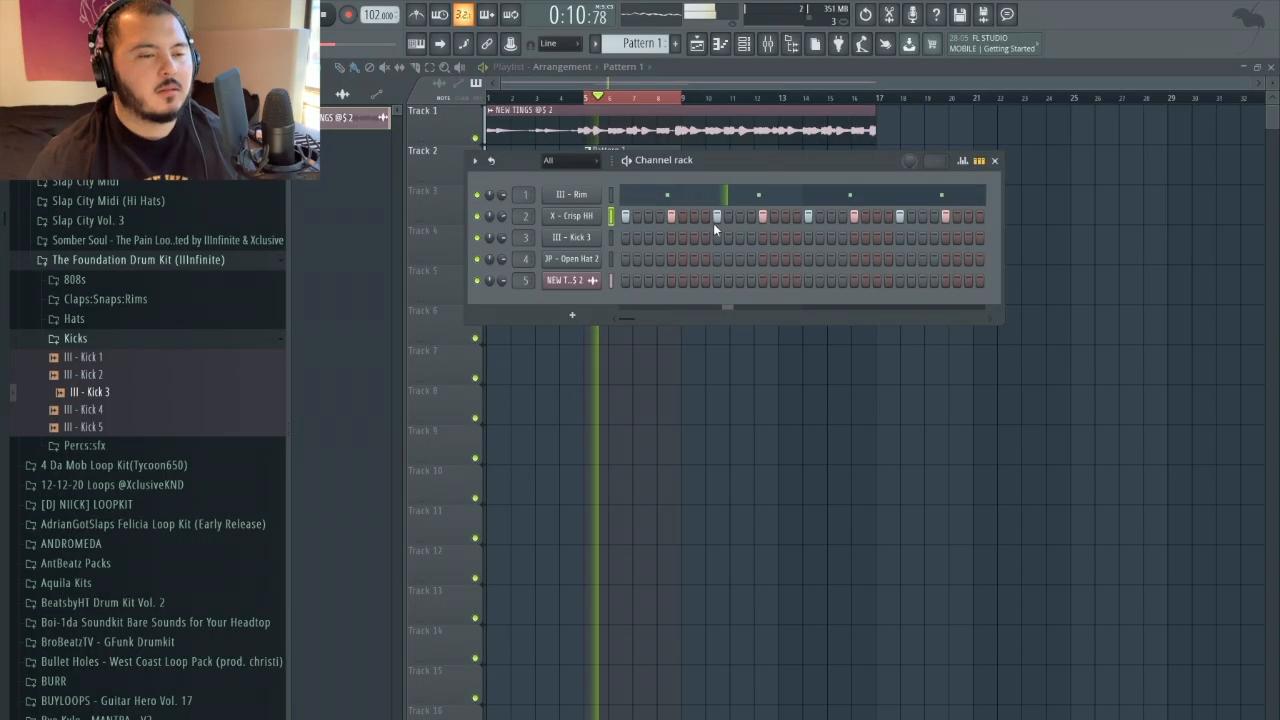
click(571, 216)
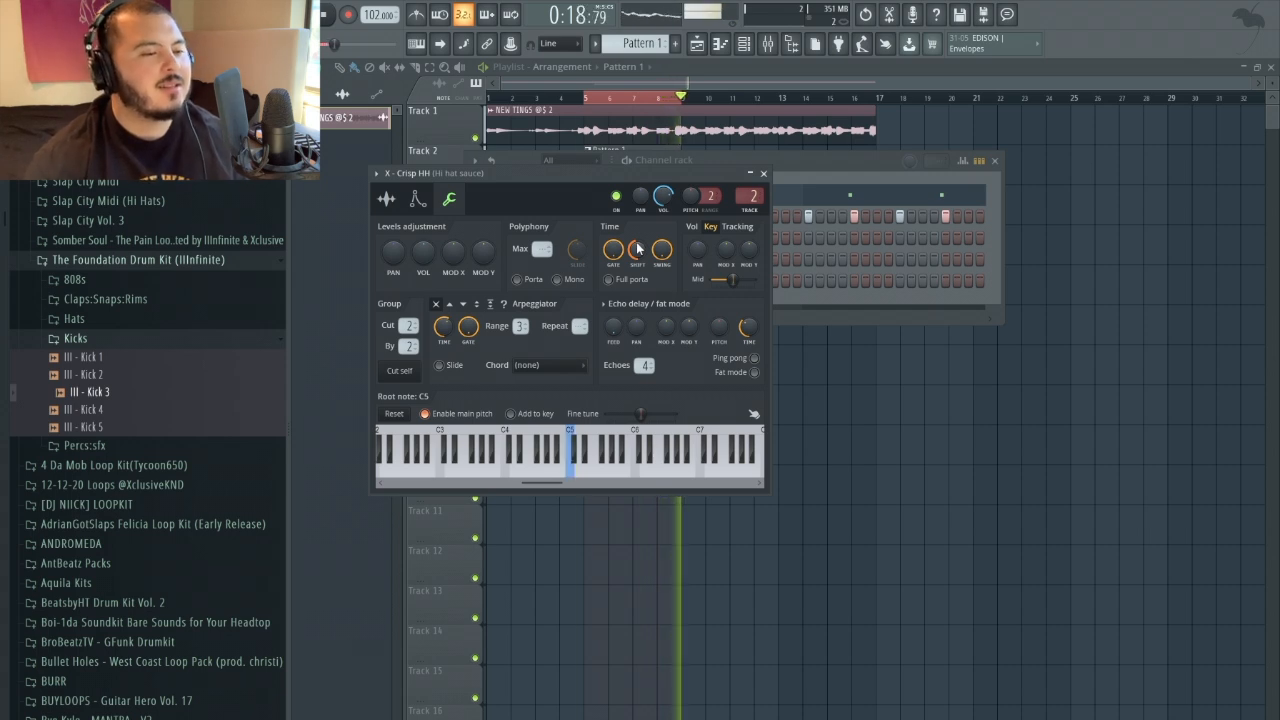
click(764, 174)
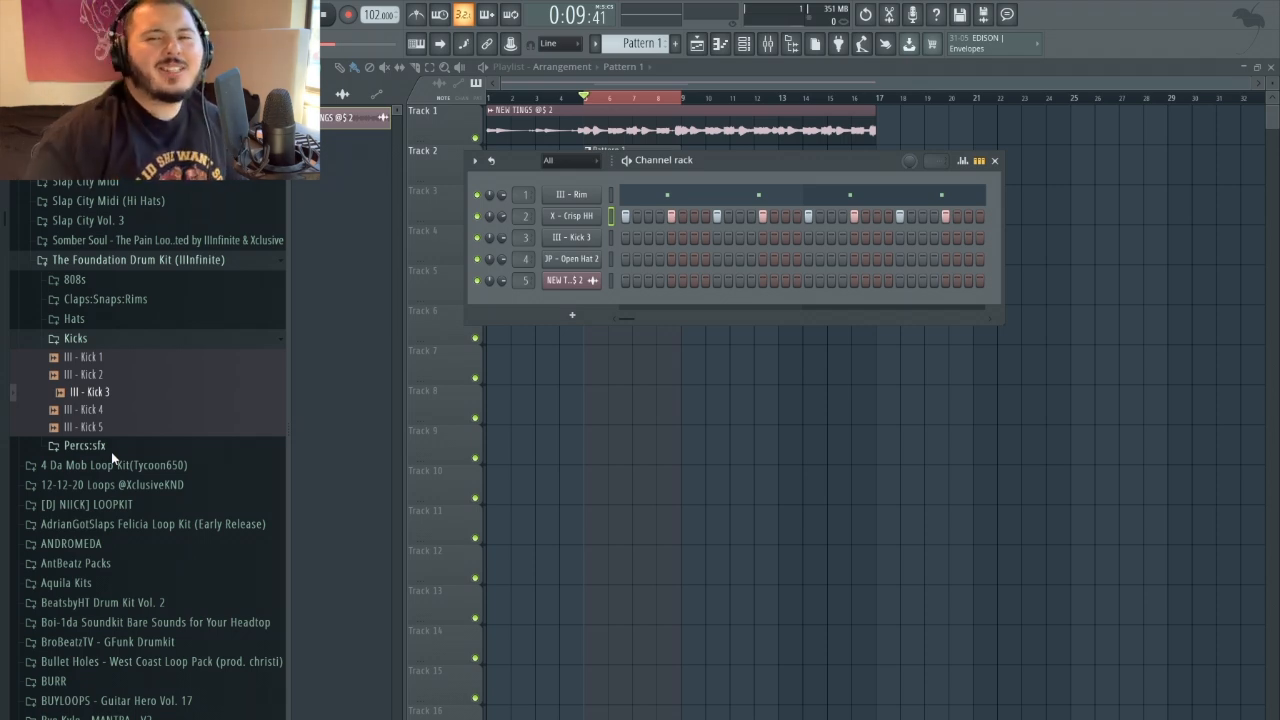
- Browse to the Percs folder of The Bear Essentials kit
scroll(112, 452, down, 15)
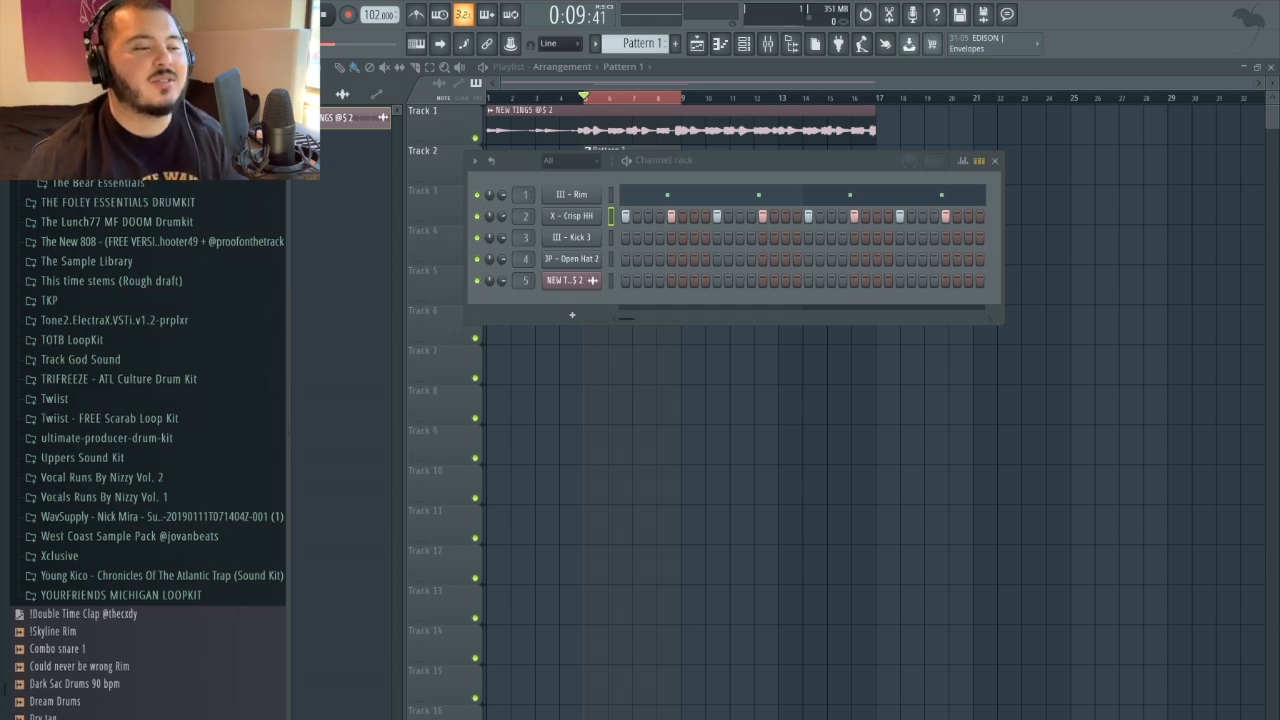
click(122, 184)
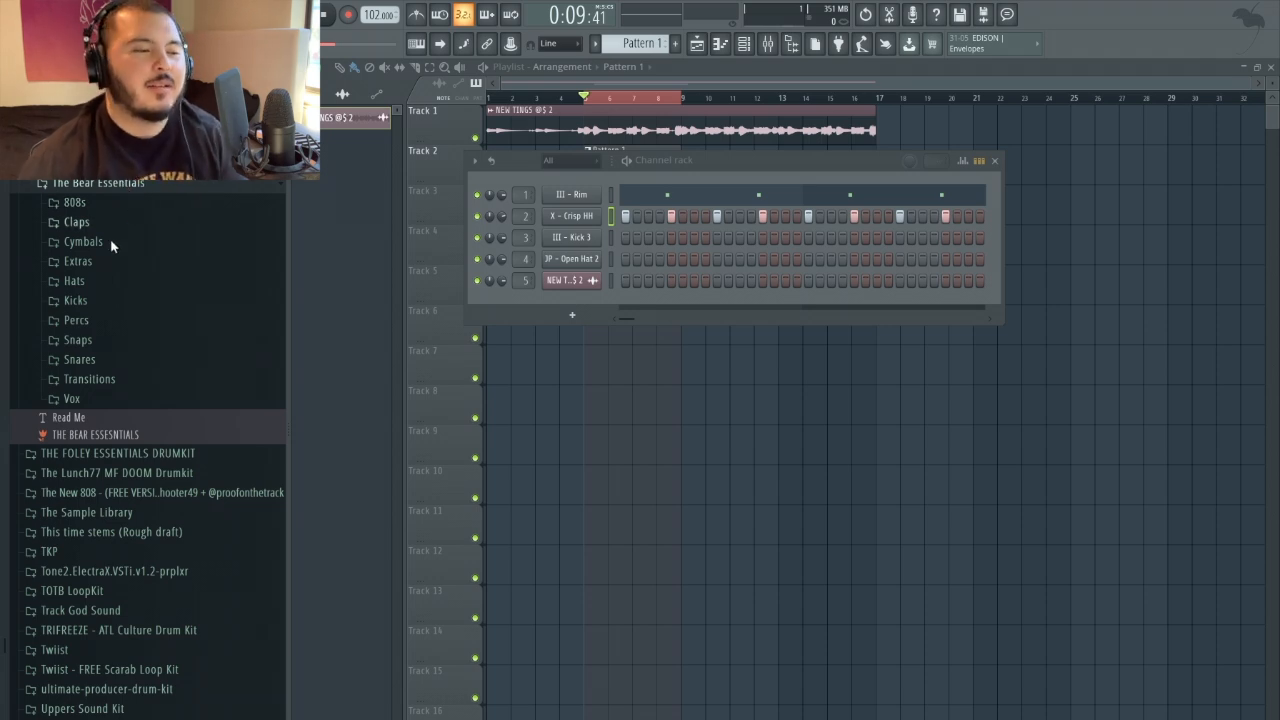
click(78, 261)
scroll(100, 437, down, 3)
- Audition the scratch samples and open TBE - Scratch 1 in a new channel
click(104, 452)
click(114, 469)
click(116, 452)
click(119, 437)
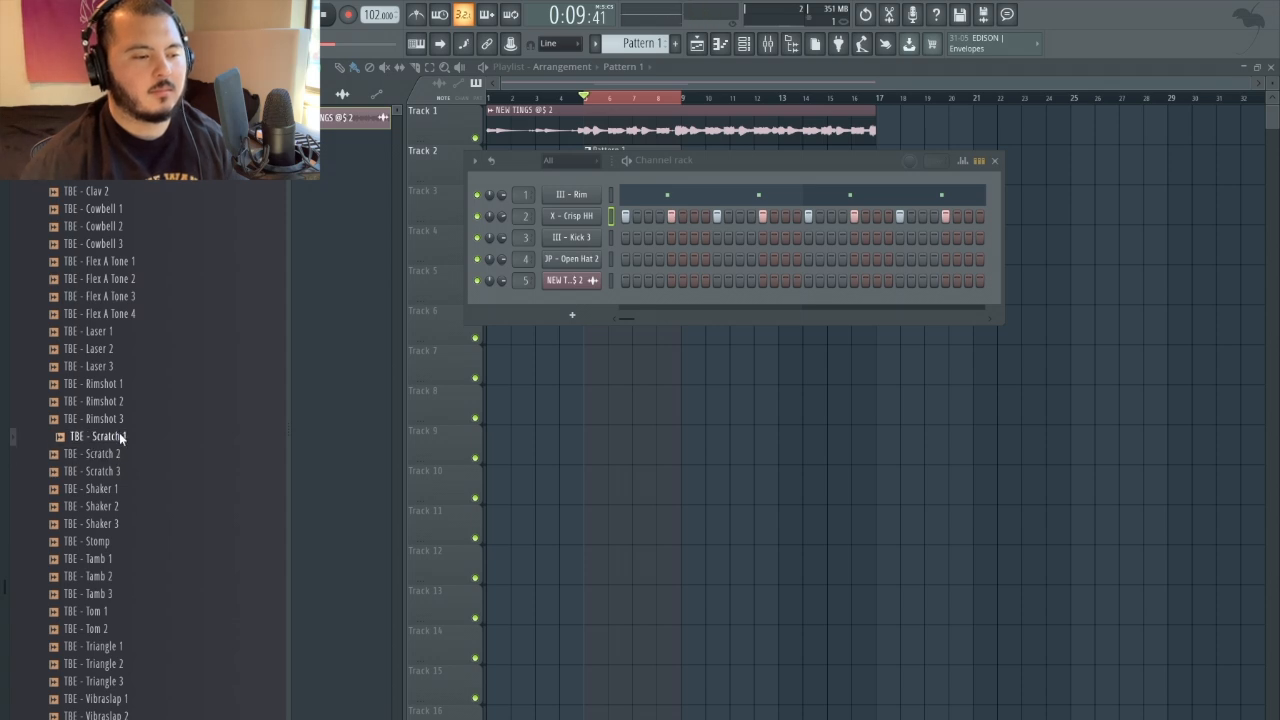
right_click(119, 436)
click(134, 445)
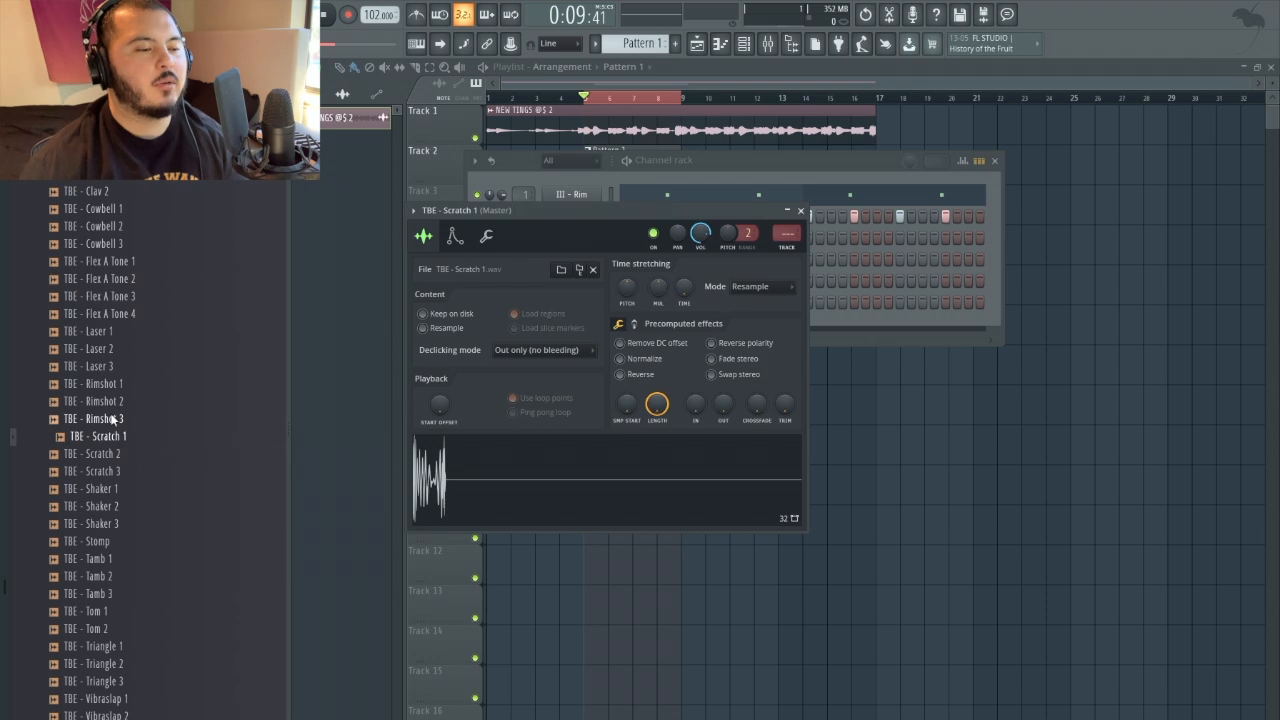
- Open the TBE - Rimshot 2, TBE - Bongo 2, TBE - Tamb 2 and TBE - Stomp samples in new channels
right_click(115, 404)
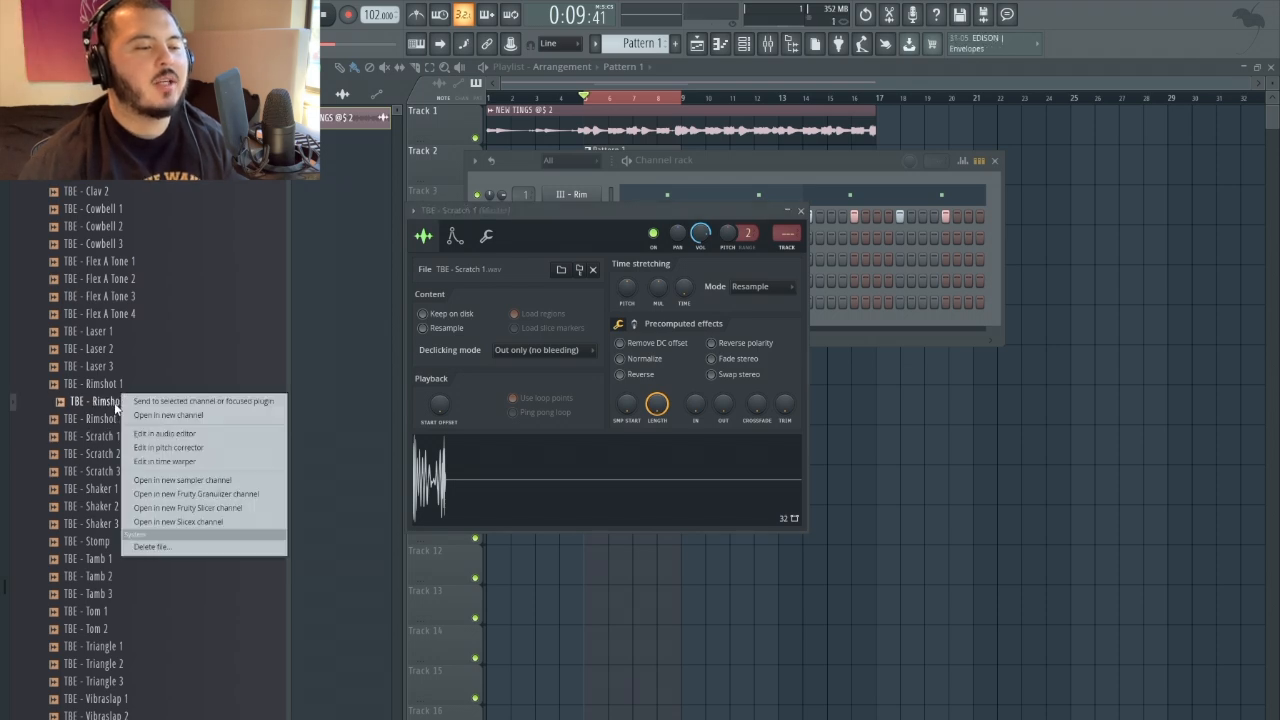
click(128, 416)
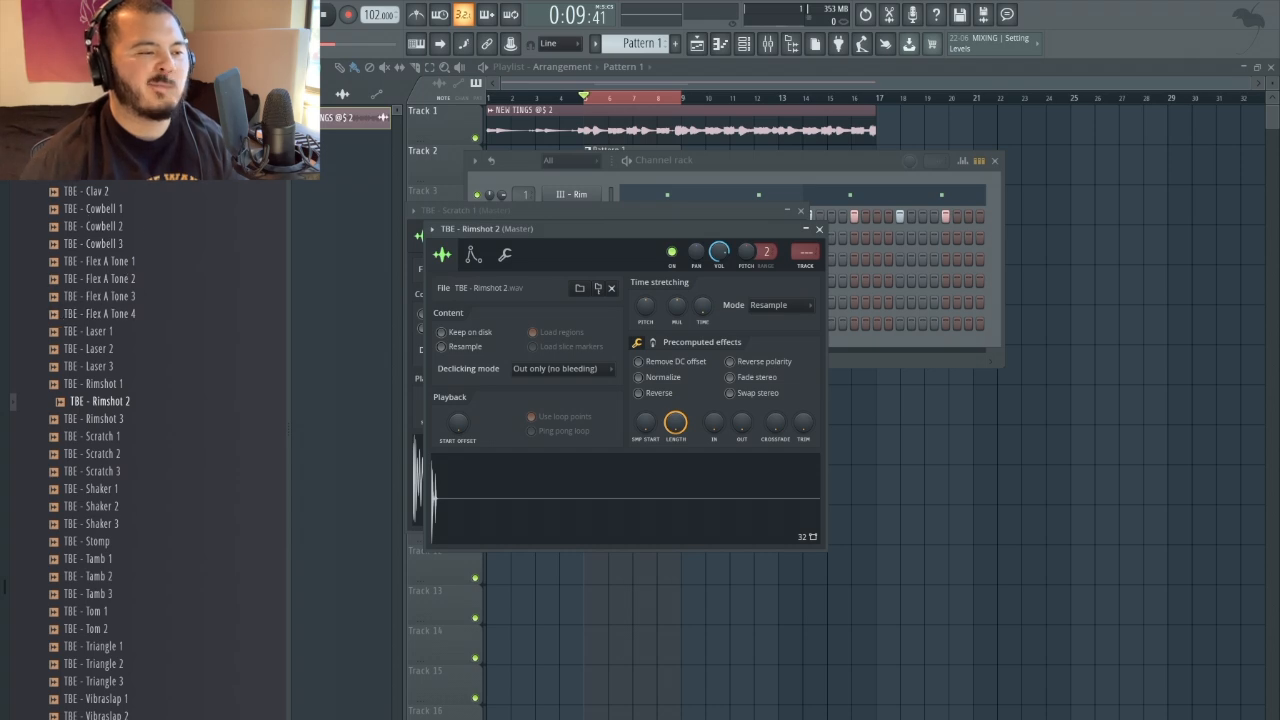
right_click(115, 175)
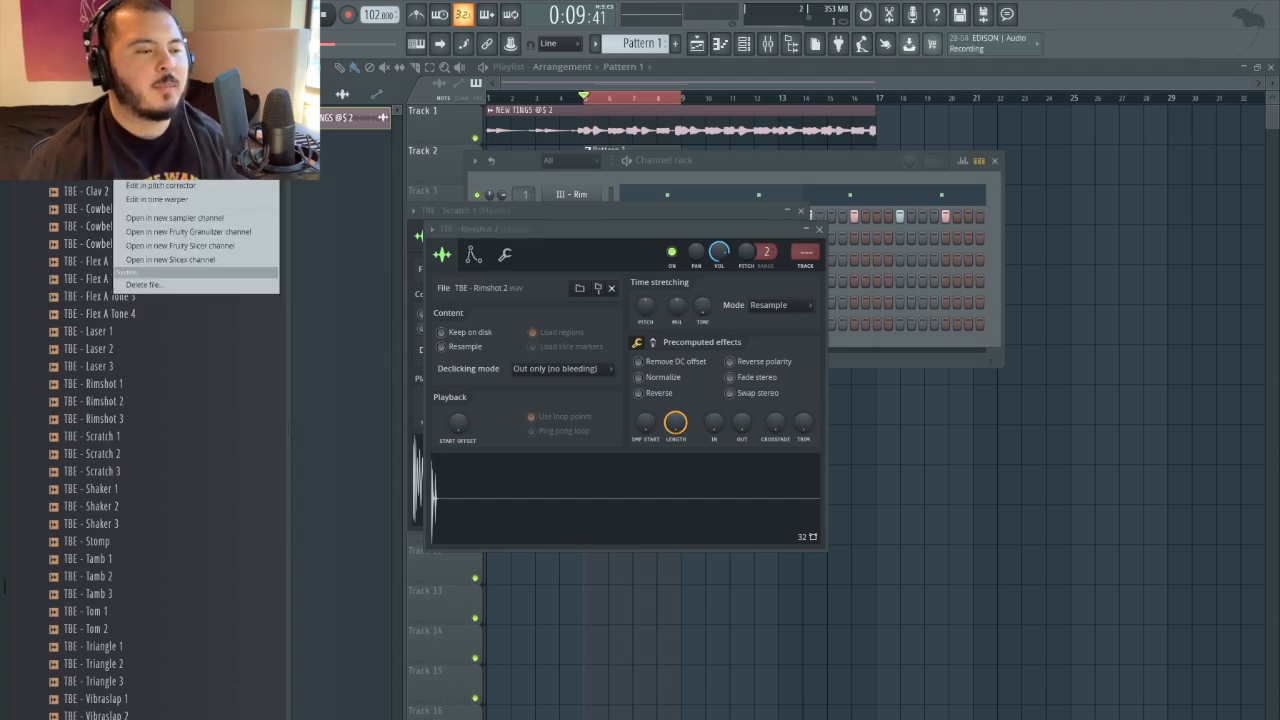
click(128, 187)
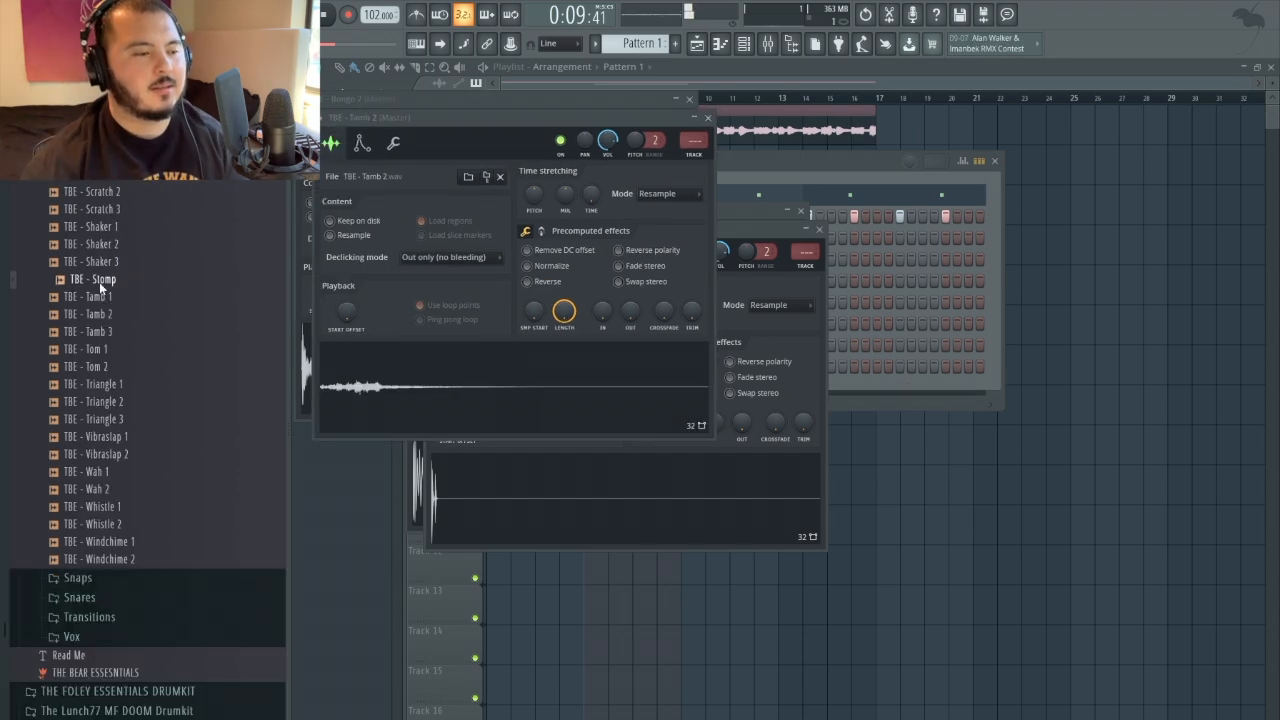
right_click(99, 282)
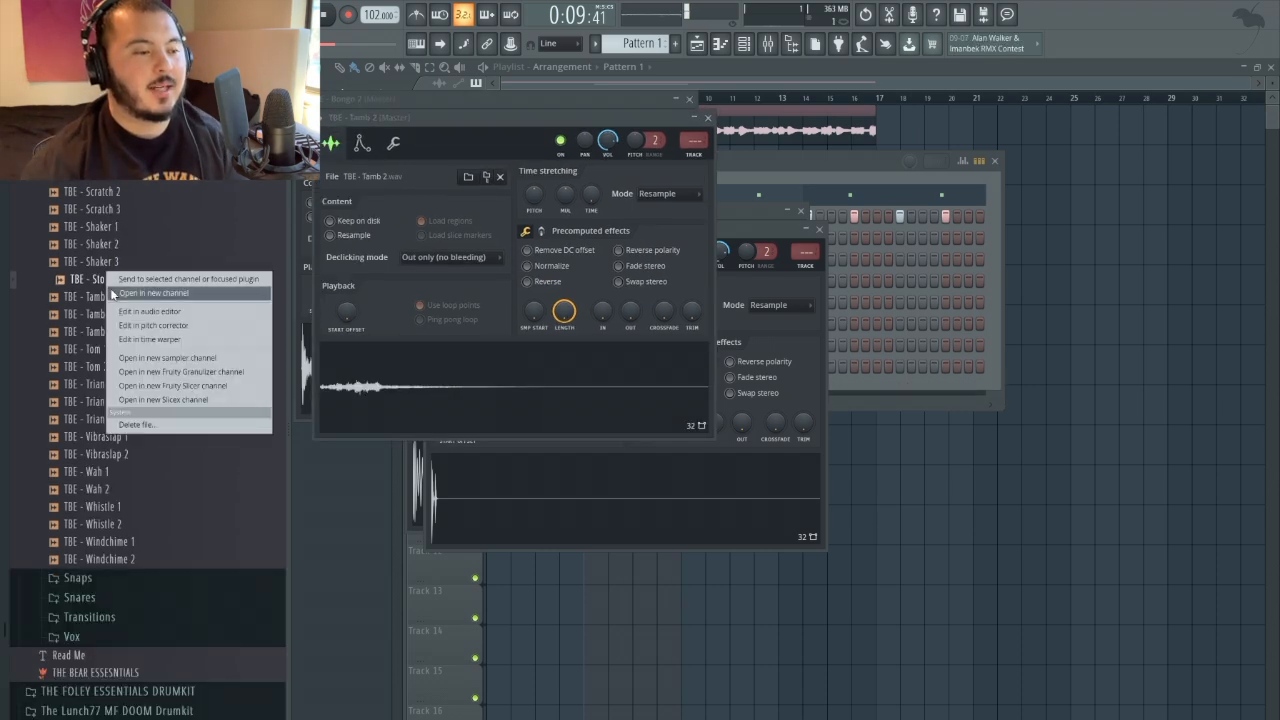
click(111, 289)
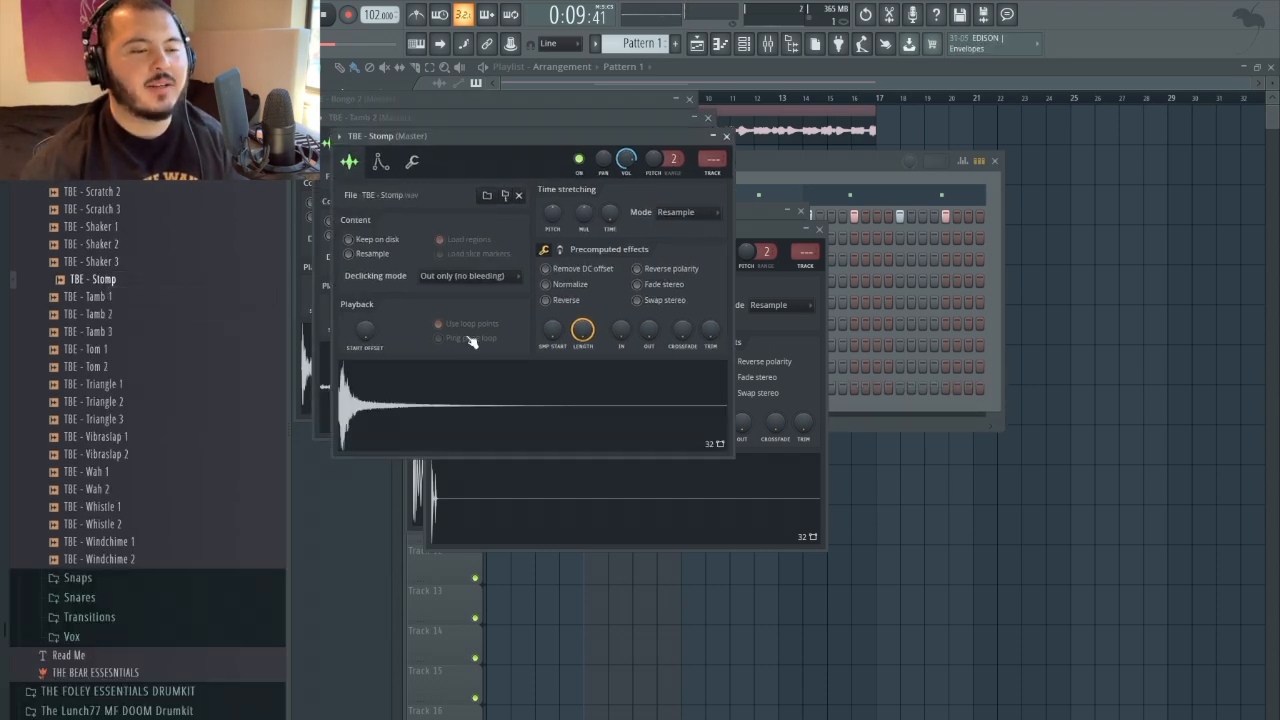
- Set the TBE - Stomp channel's time stretching mode to e2 transient, shorten its sample length and increase its fade-out
click(678, 214)
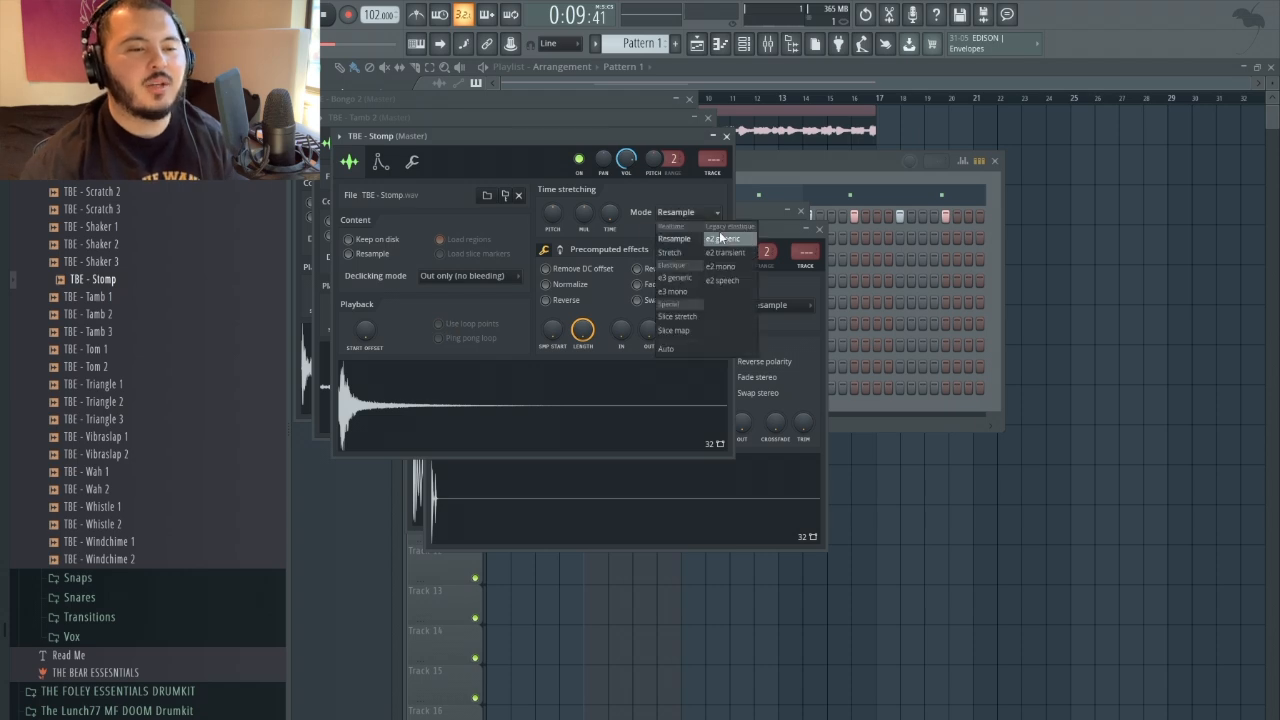
click(726, 250)
drag(584, 330, 584, 345)
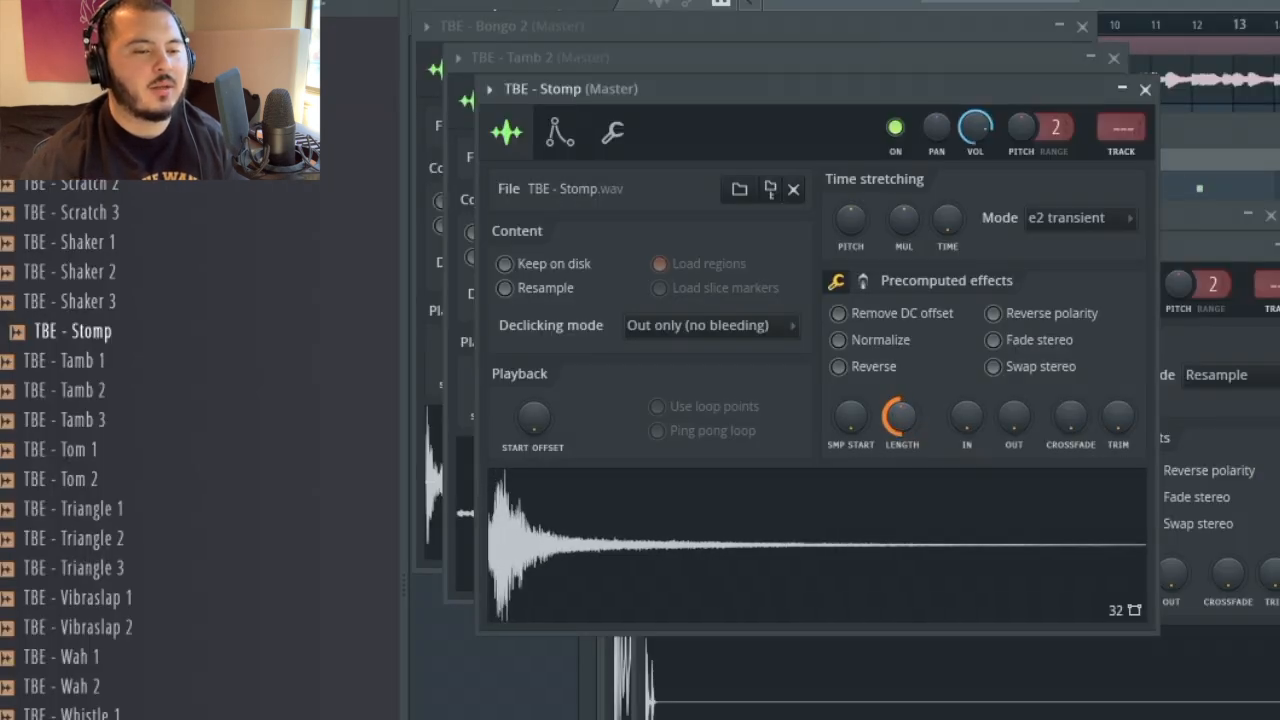
drag(898, 417, 894, 425)
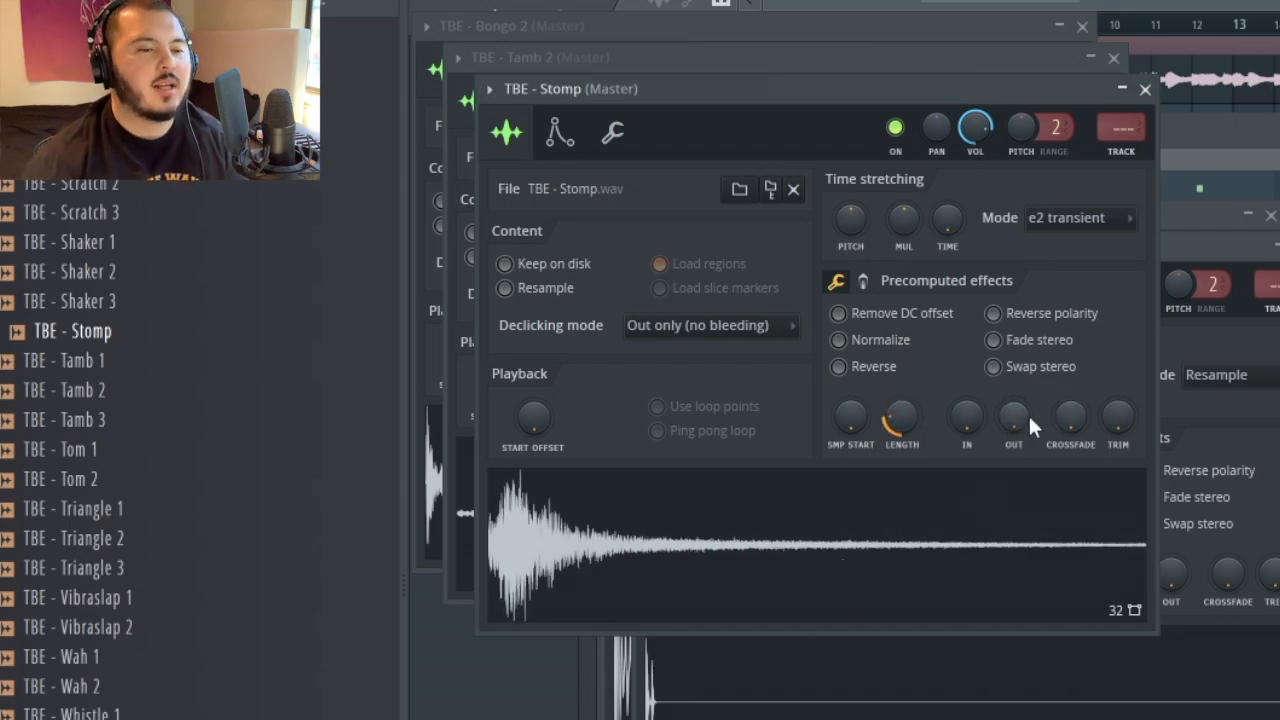
drag(1013, 417, 1013, 404)
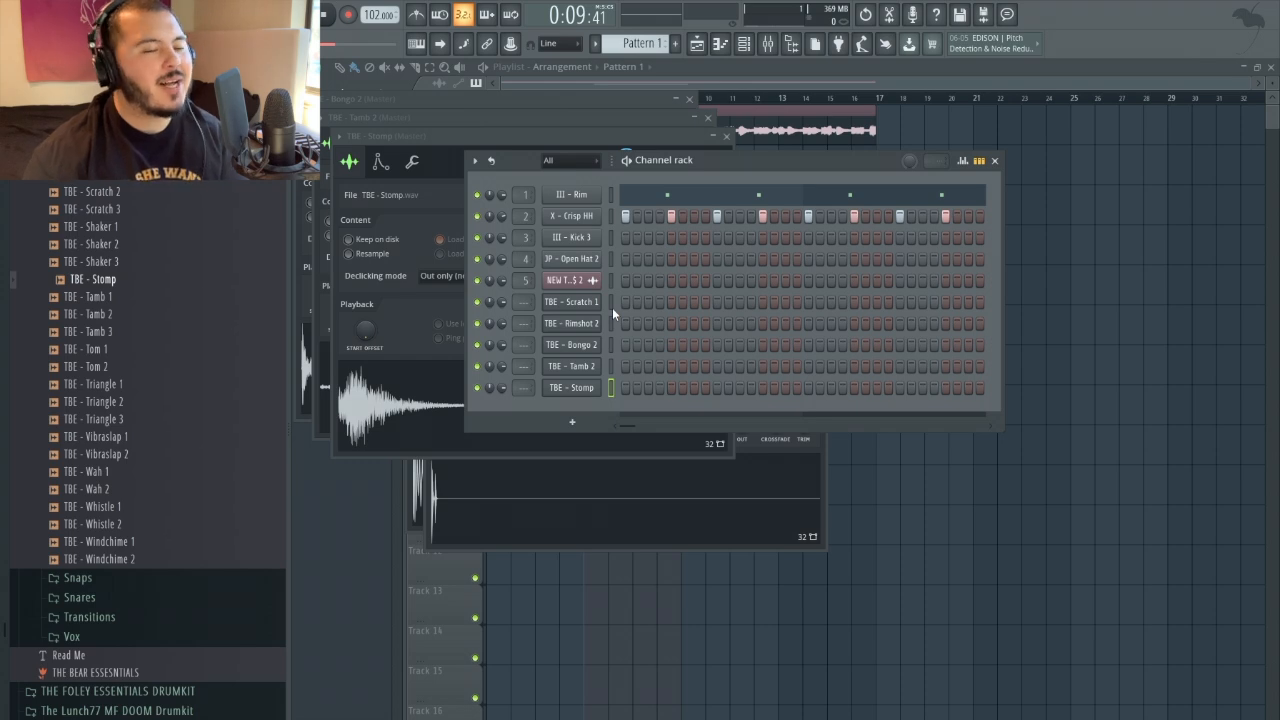
- Select the five TBE percussion channels, from Scratch 1 to Stomp, and route them to mixer tracks 6 to 10
drag(612, 305, 609, 398)
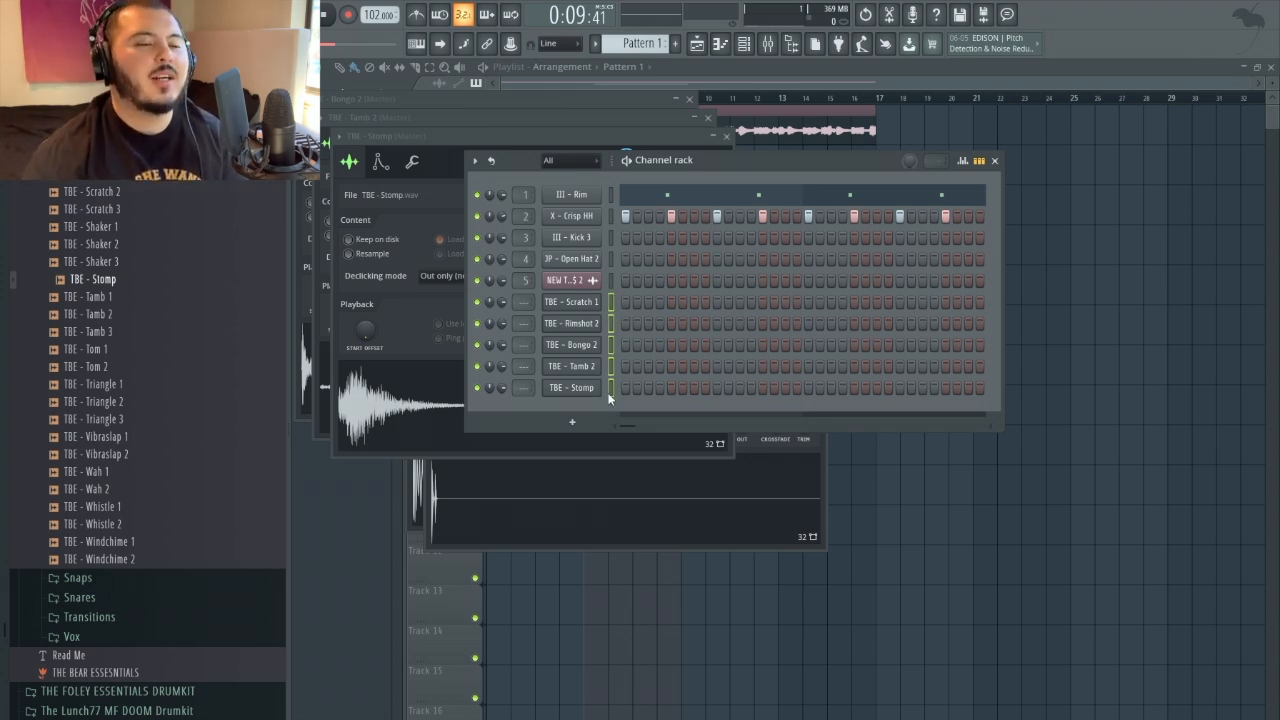
key(ctrl+l)
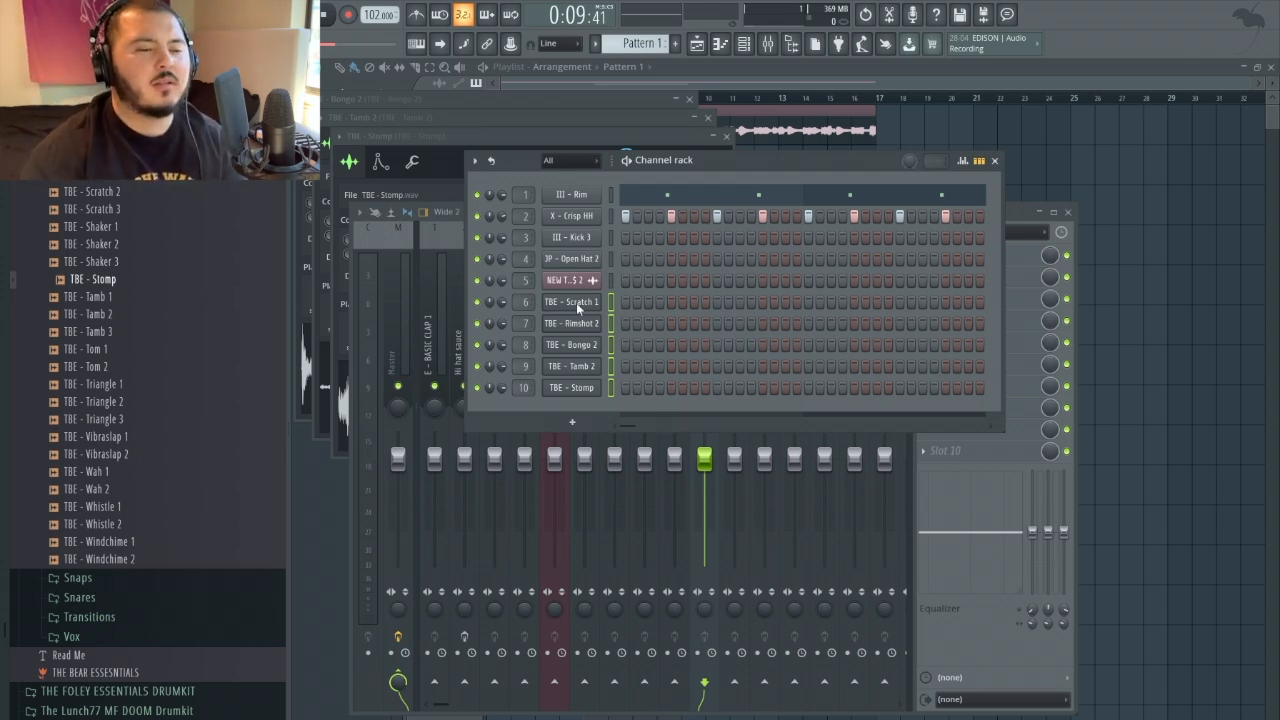
- Place TBE - Stomp hits on steps 1 and 7 and play the pattern
click(625, 388)
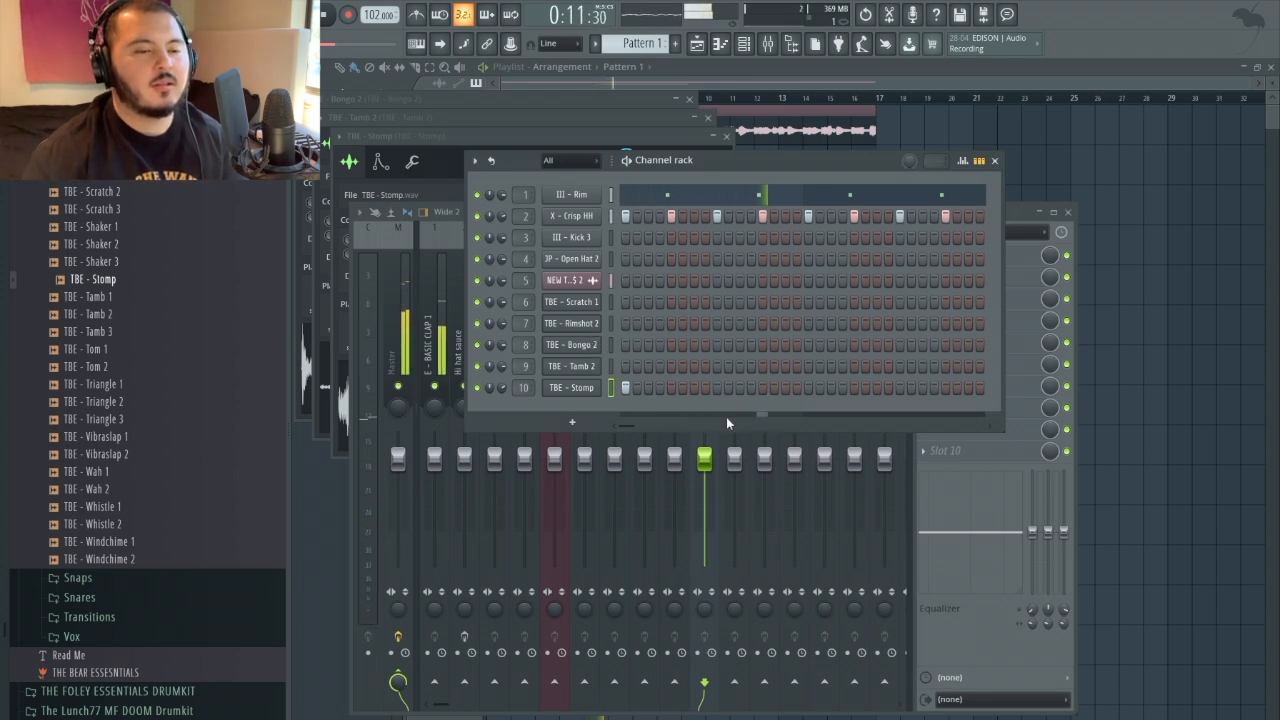
key(space)
key(space)
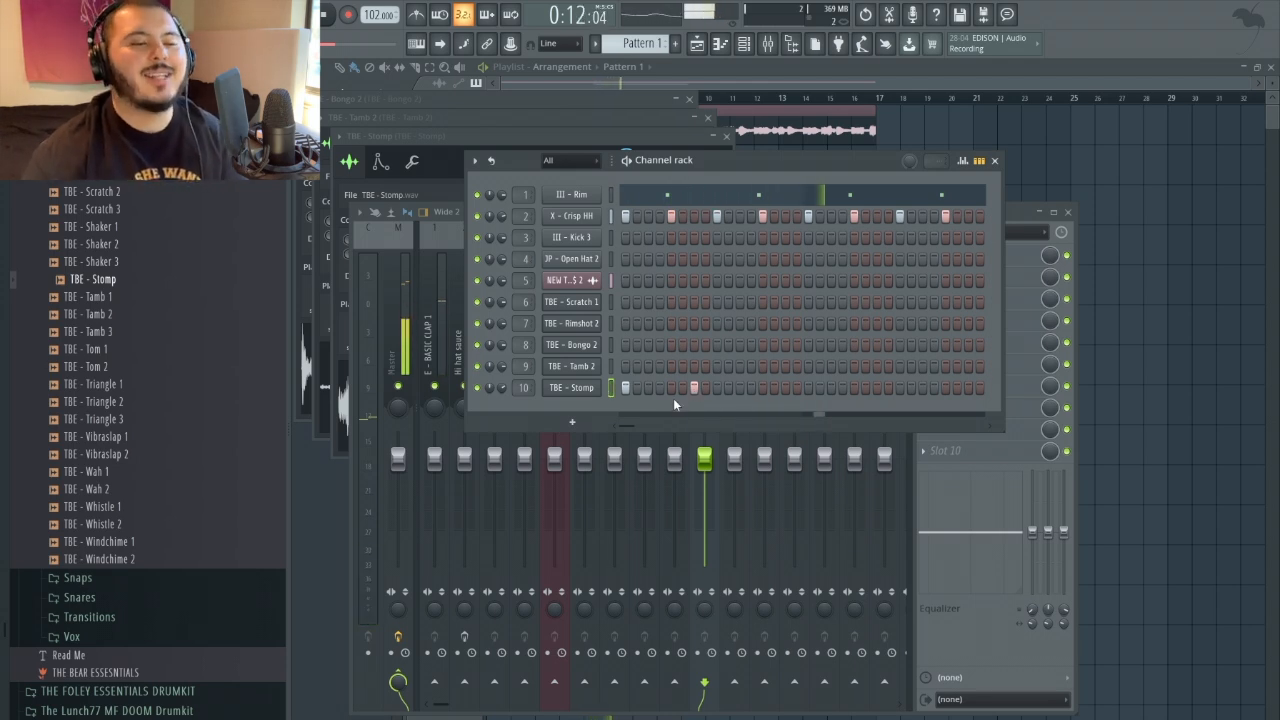
- Open TBE - Stomp in the piano roll and add C5 notes on steps 1 and 7 of bar 3
right_click(598, 388)
click(605, 389)
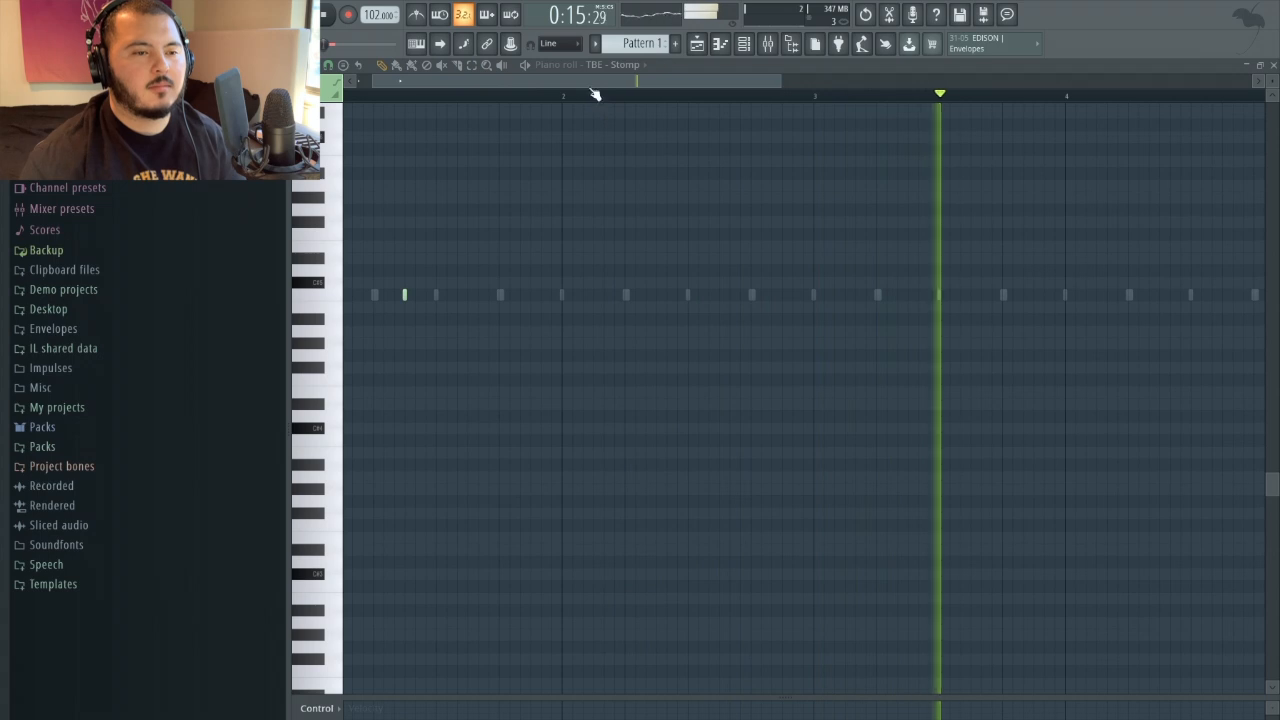
scroll(594, 92, down, 2)
scroll(471, 314, up, 2)
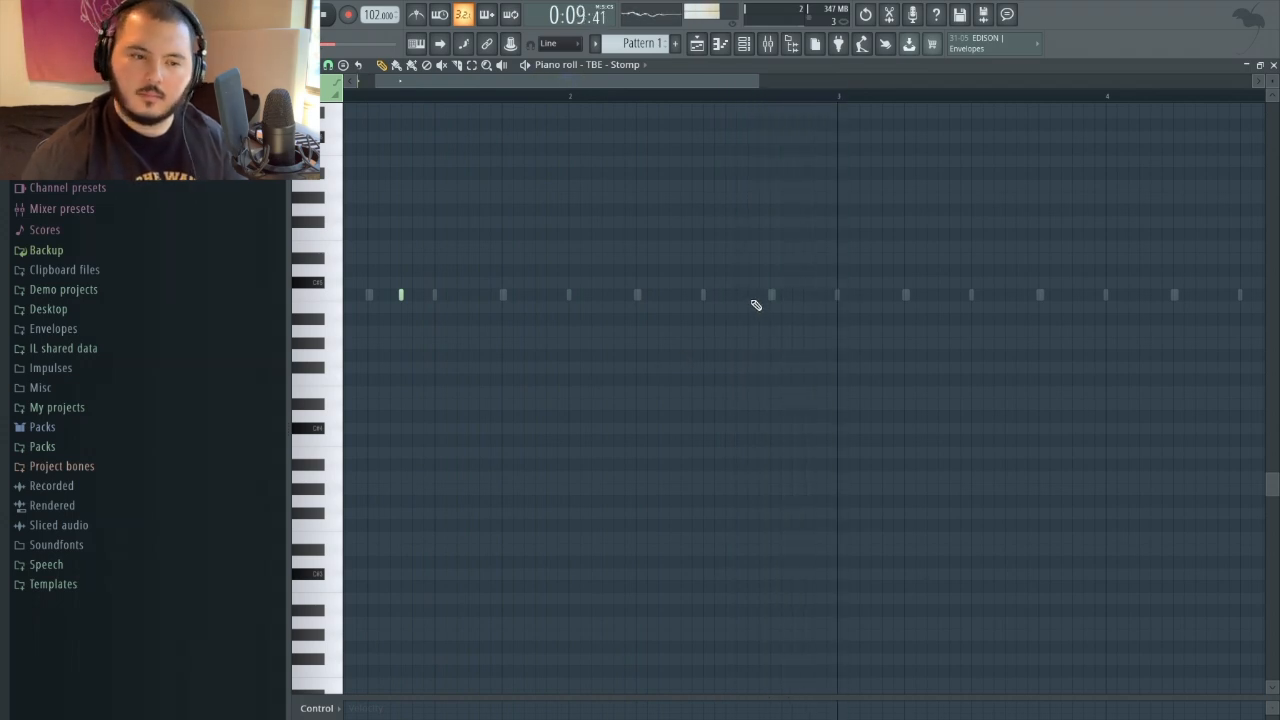
click(840, 295)
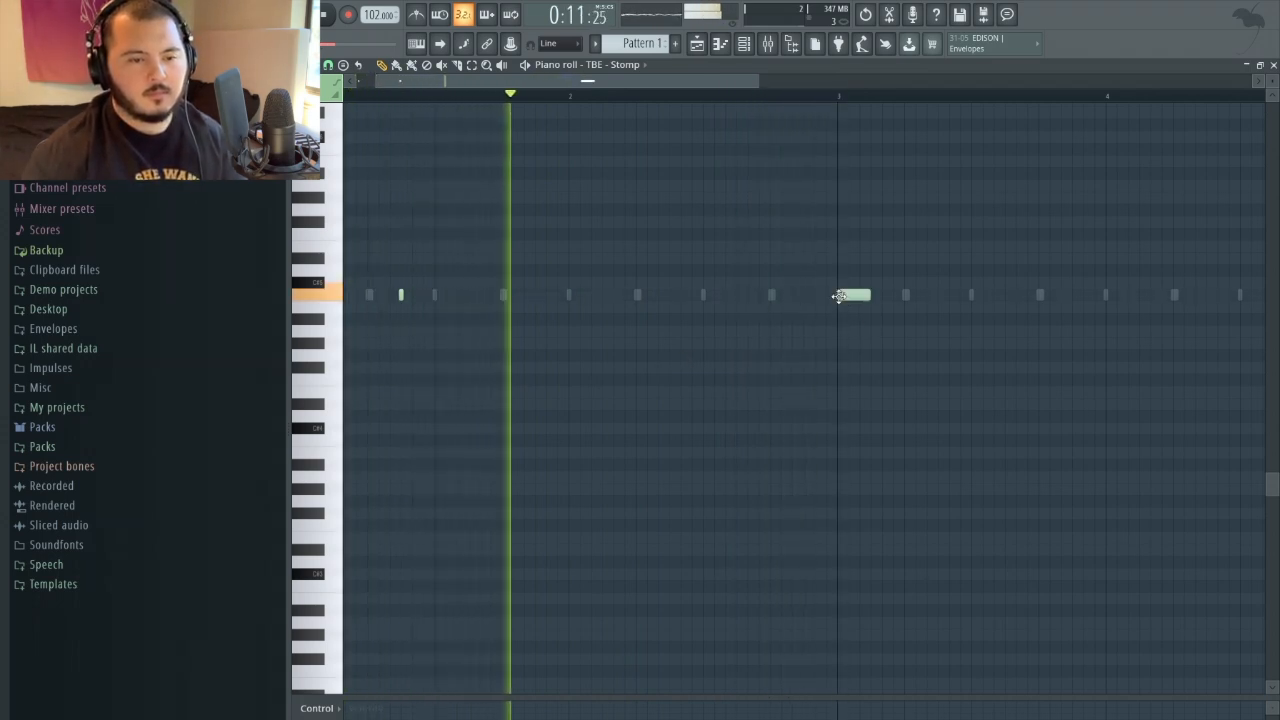
scroll(914, 358, down, 2)
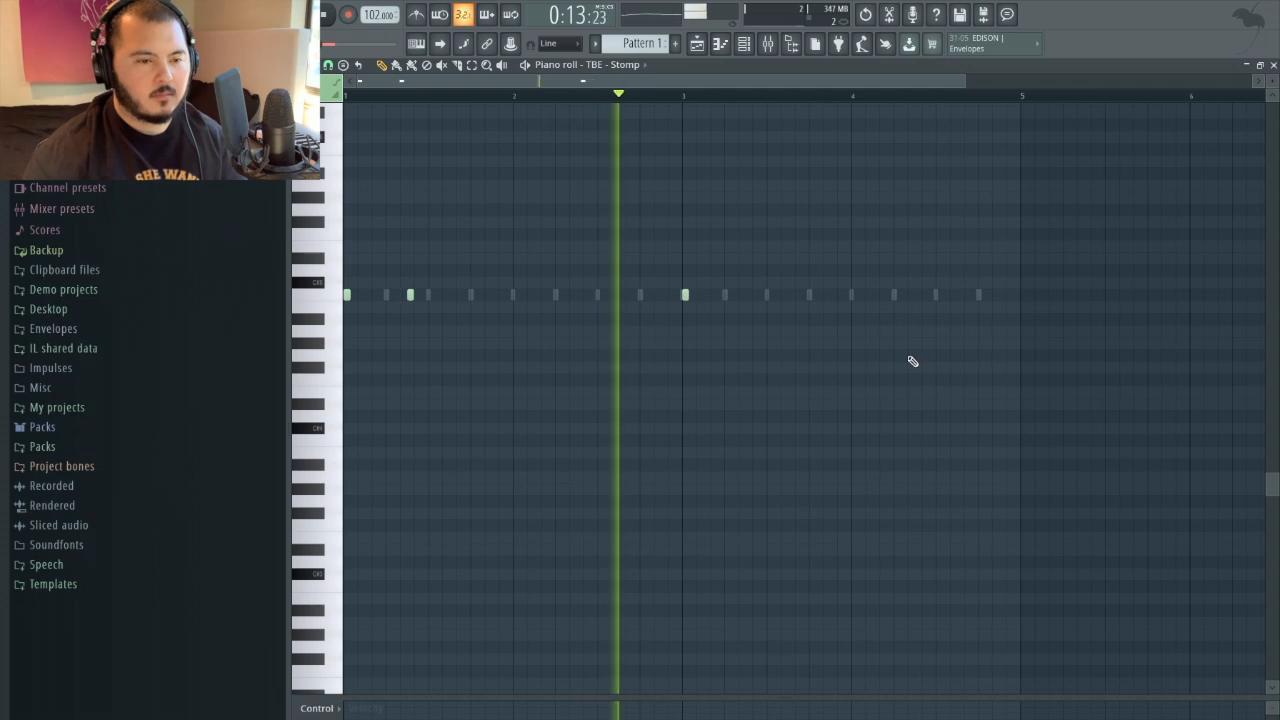
scroll(890, 358, up, 3)
key(space)
click(680, 295)
drag(705, 295, 686, 296)
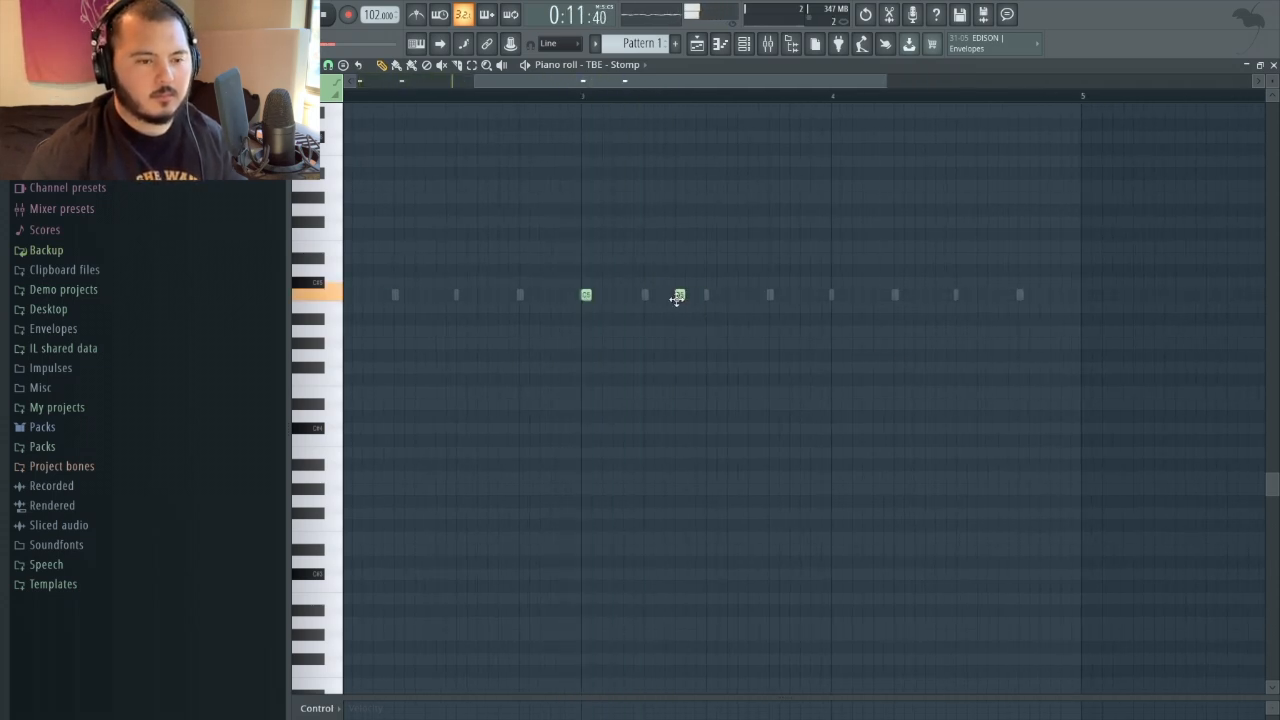
key(space)
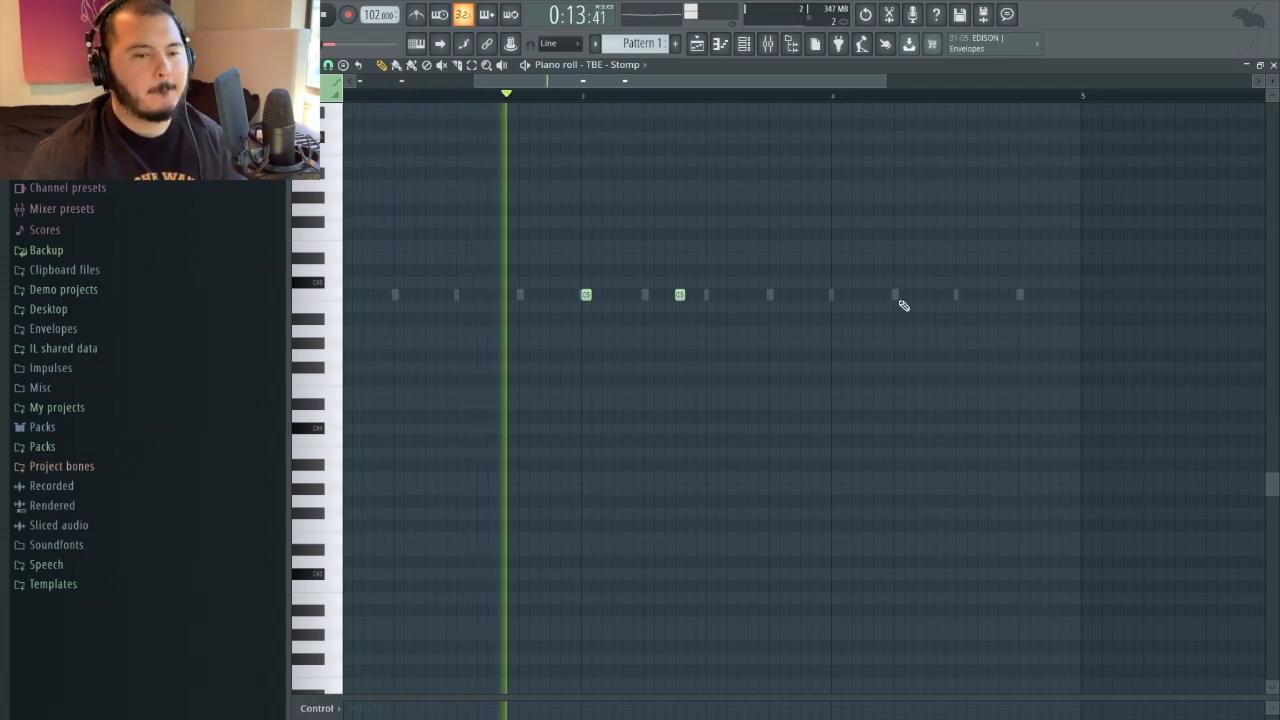
- Add two closing C5 notes to TBE - Stomp on beats 3 and 4 of bar 4
click(1022, 295)
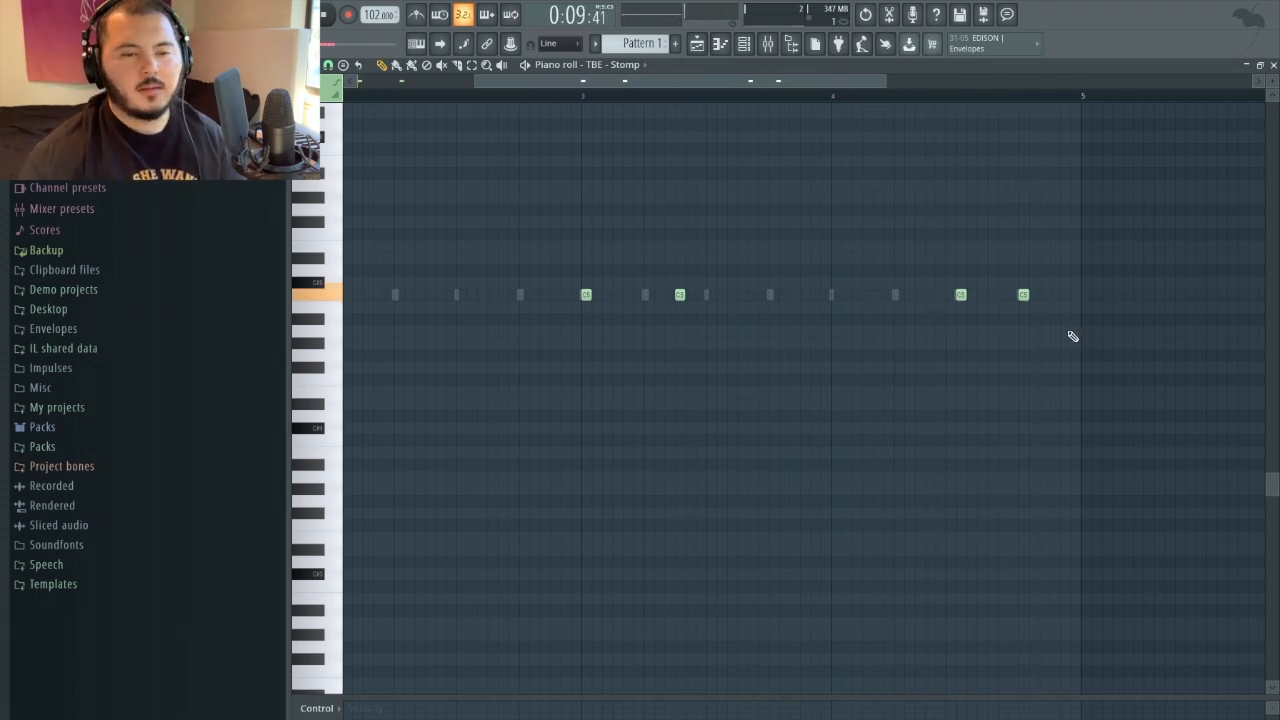
ctrl+scroll(1071, 334, up, 2)
ctrl+drag(847, 247, 1131, 416)
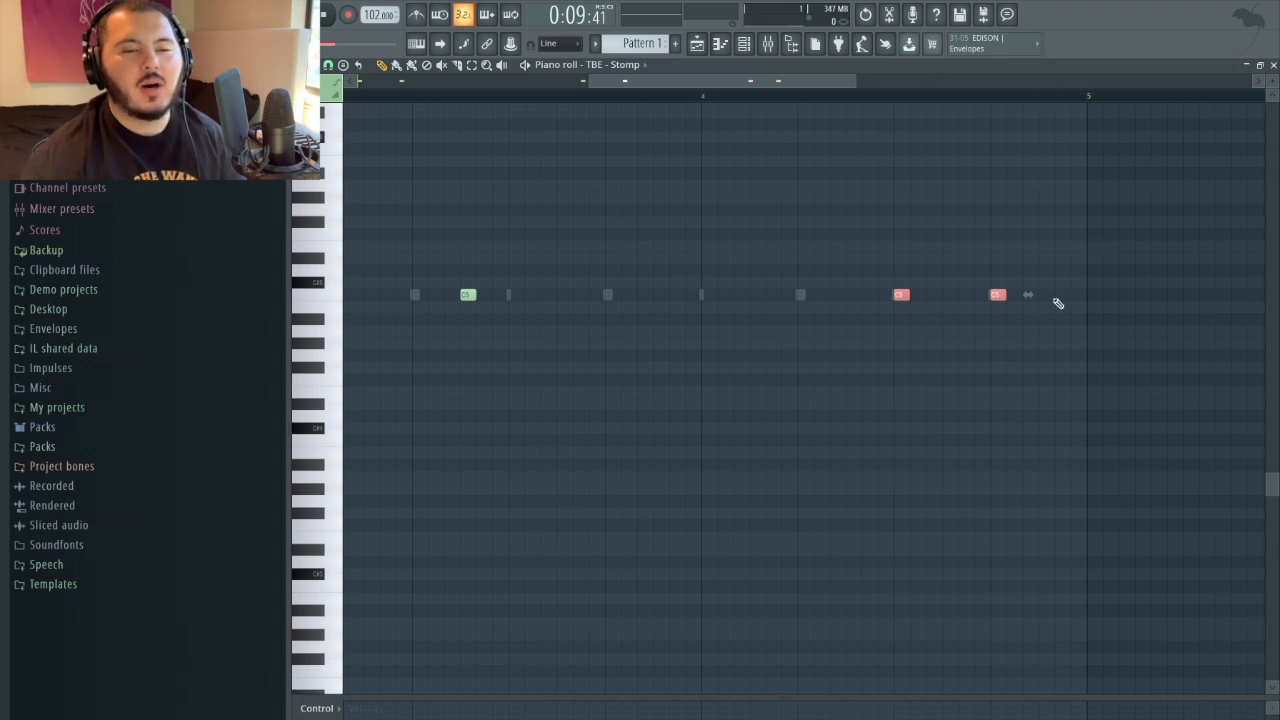
click(689, 408)
ctrl+scroll(686, 400, down, 3)
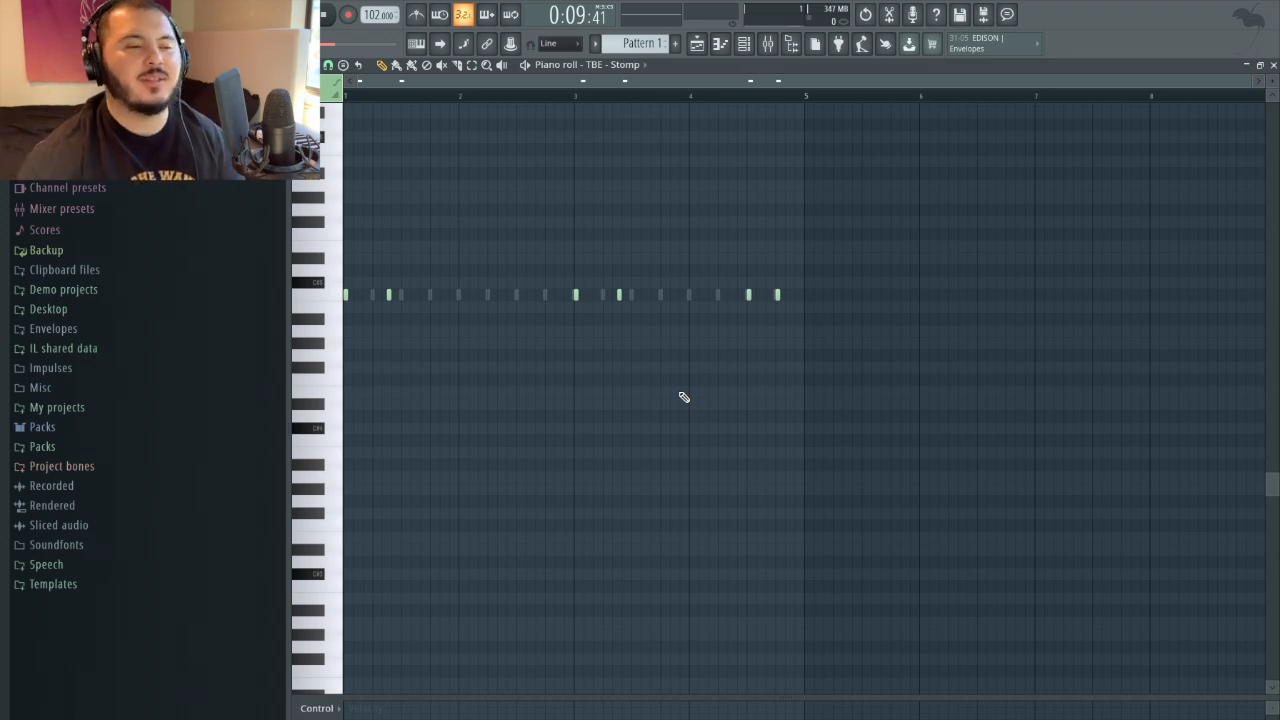
- Open TBE - Scratch 1 in the piano roll and add C5 notes two steps after each of the last two stomp hits in bar 4
key(F6)
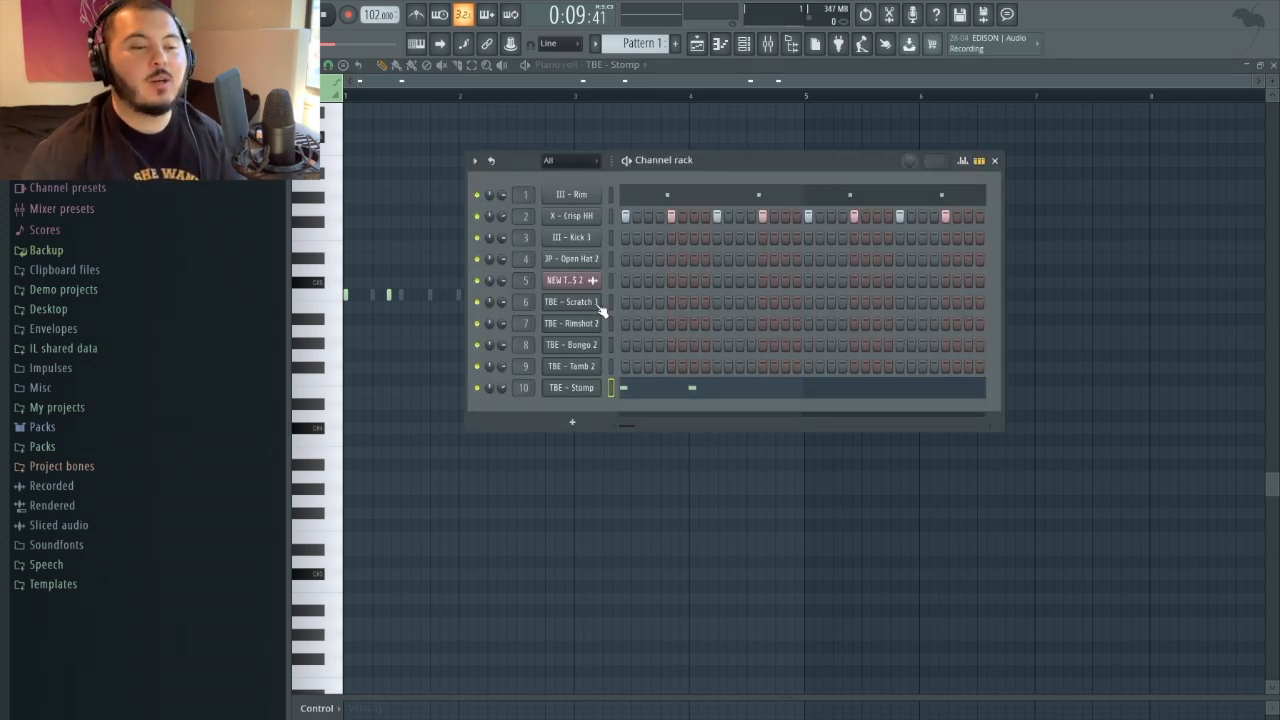
right_click(599, 310)
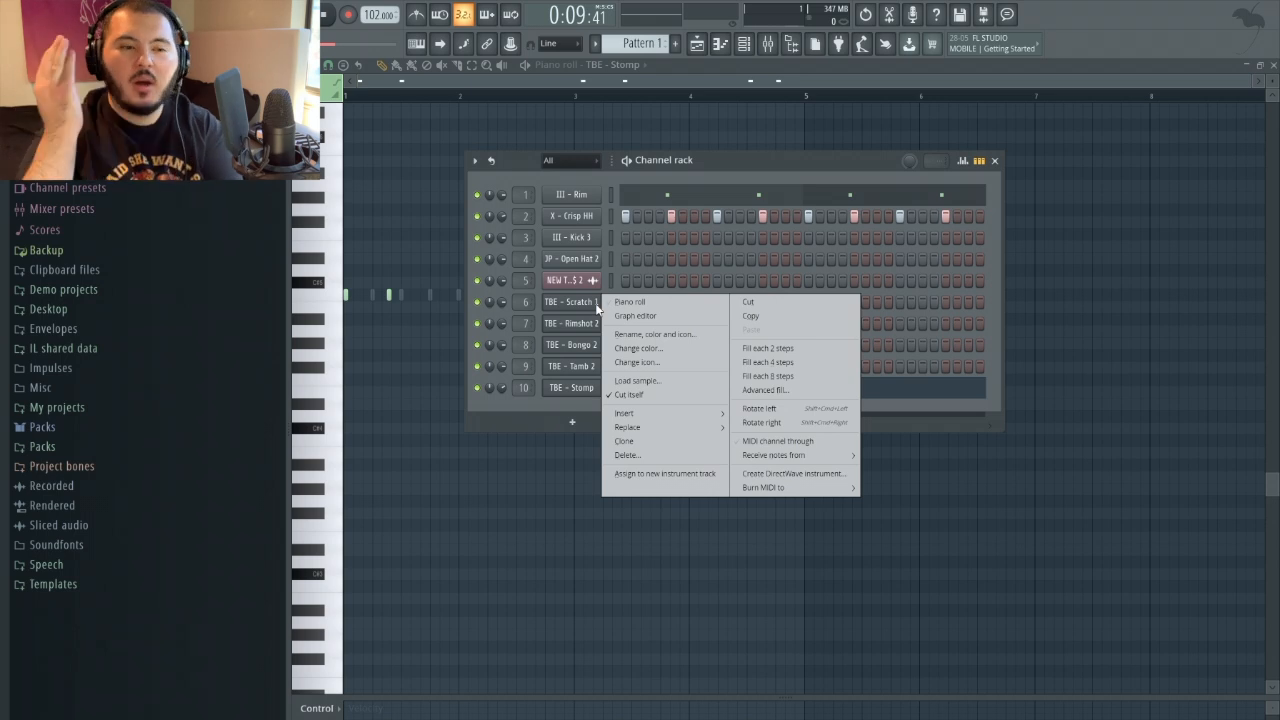
click(616, 301)
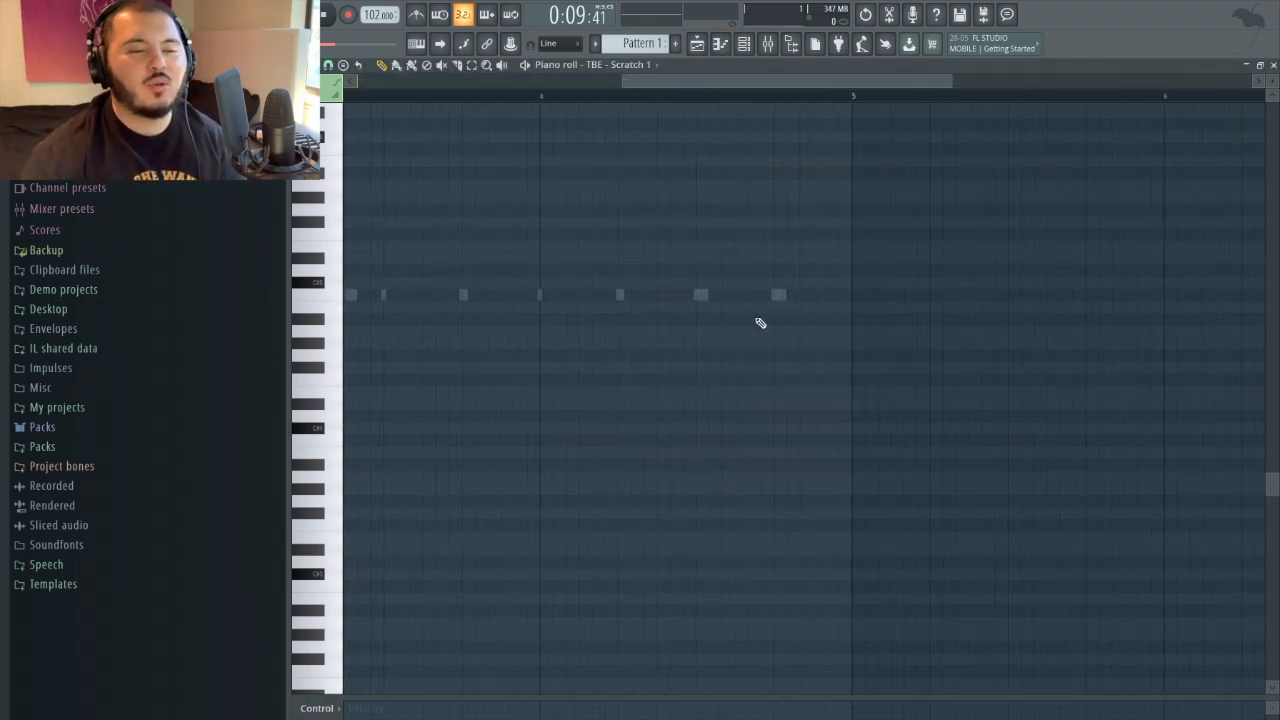
scroll(745, 304, up, 2)
click(743, 295)
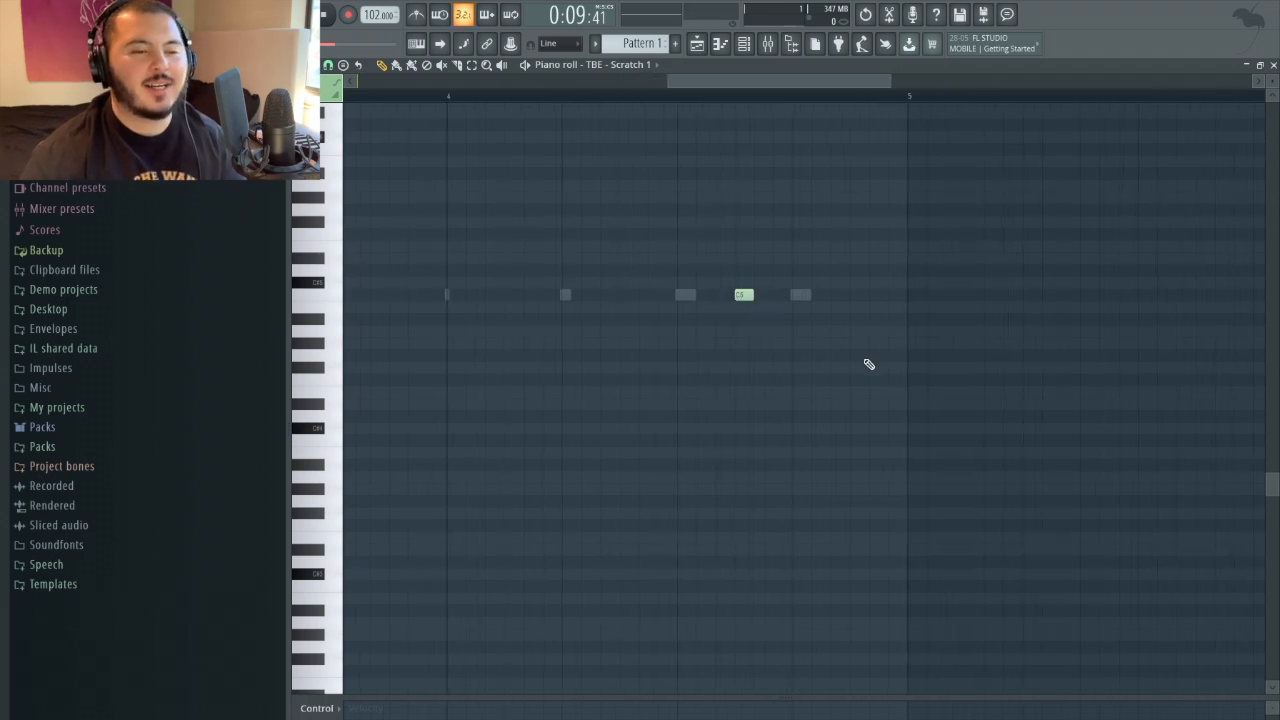
click(859, 295)
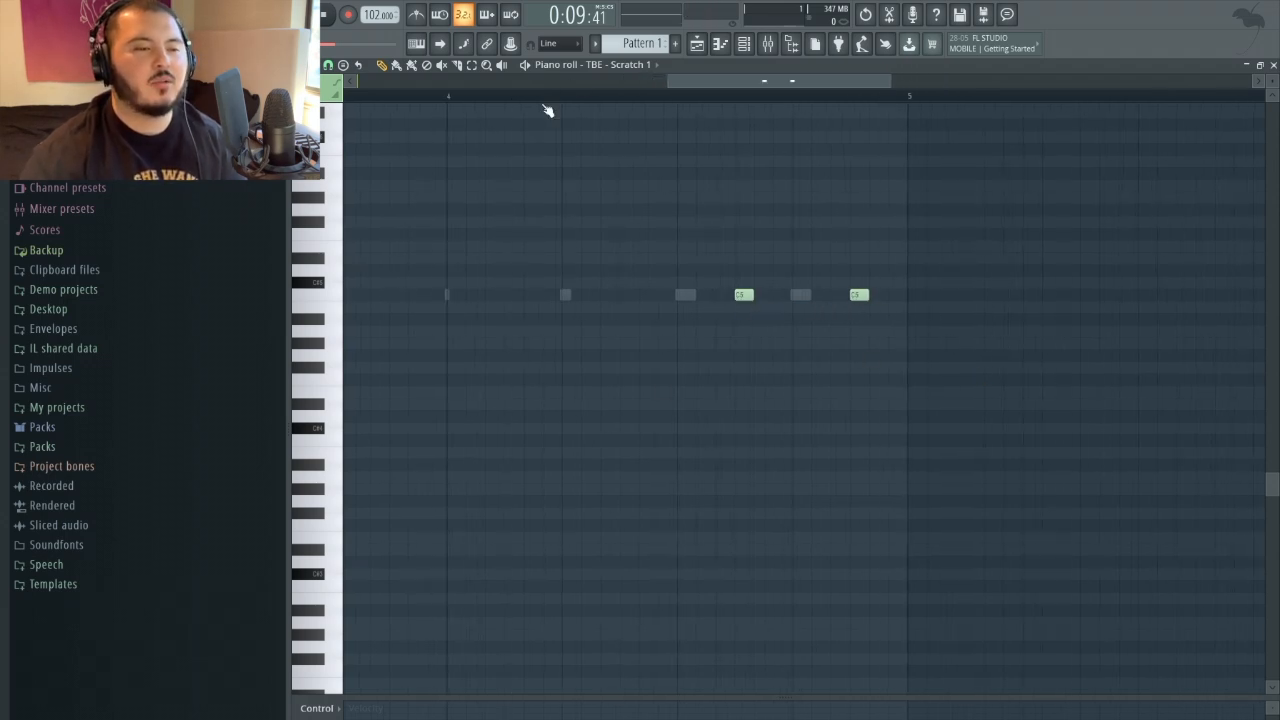
key(space)
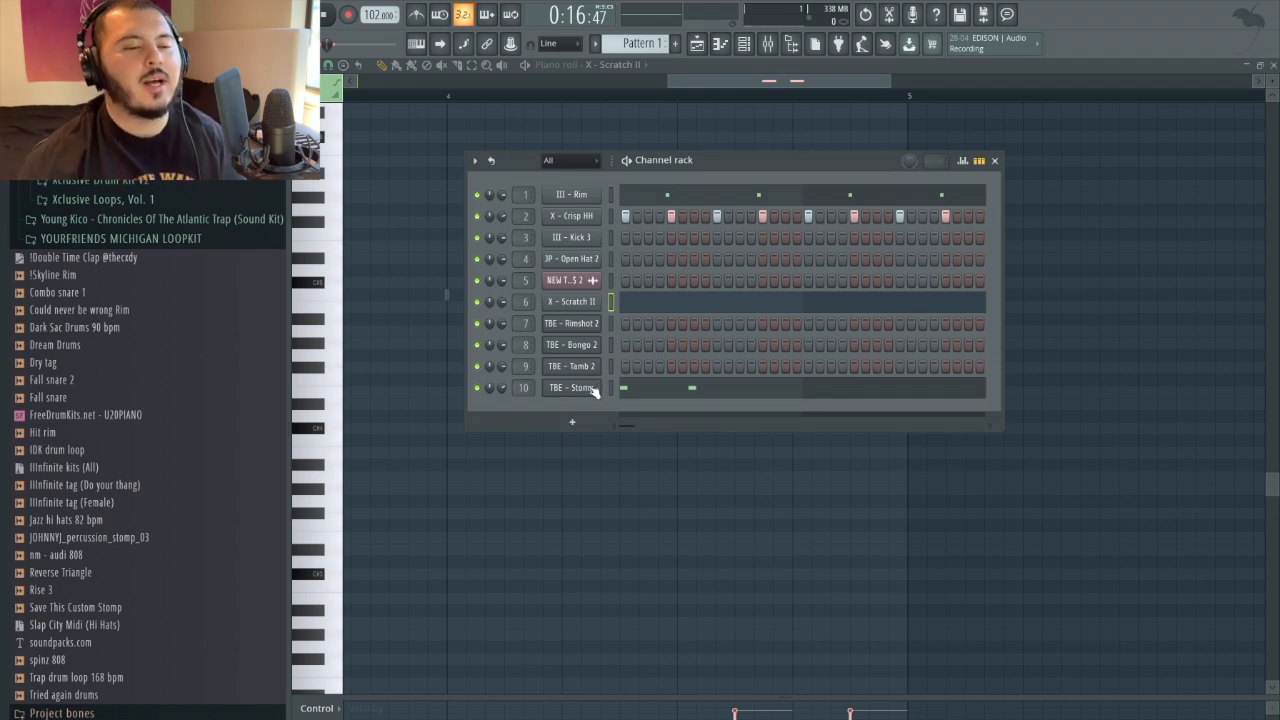
- Clone the TBE - Stomp channel and move the notes at the start of bars 1 and 3 from the original to the clone
right_click(588, 389)
click(649, 527)
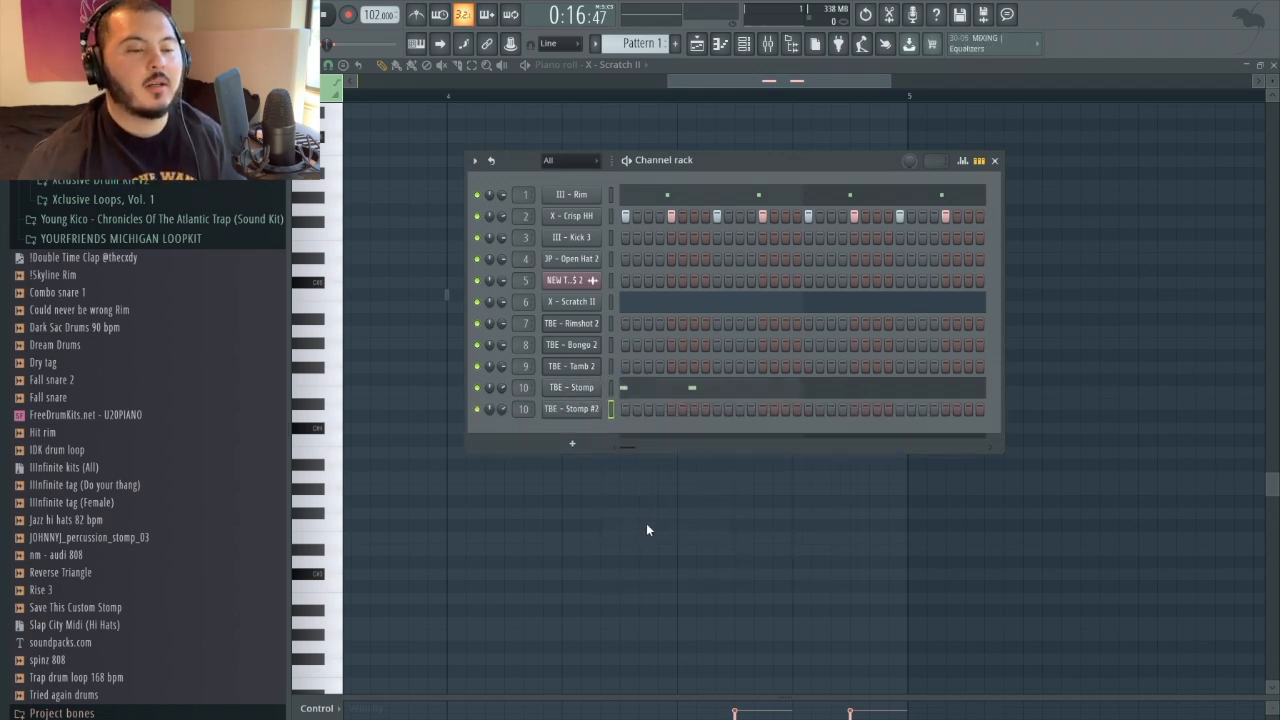
click(650, 393)
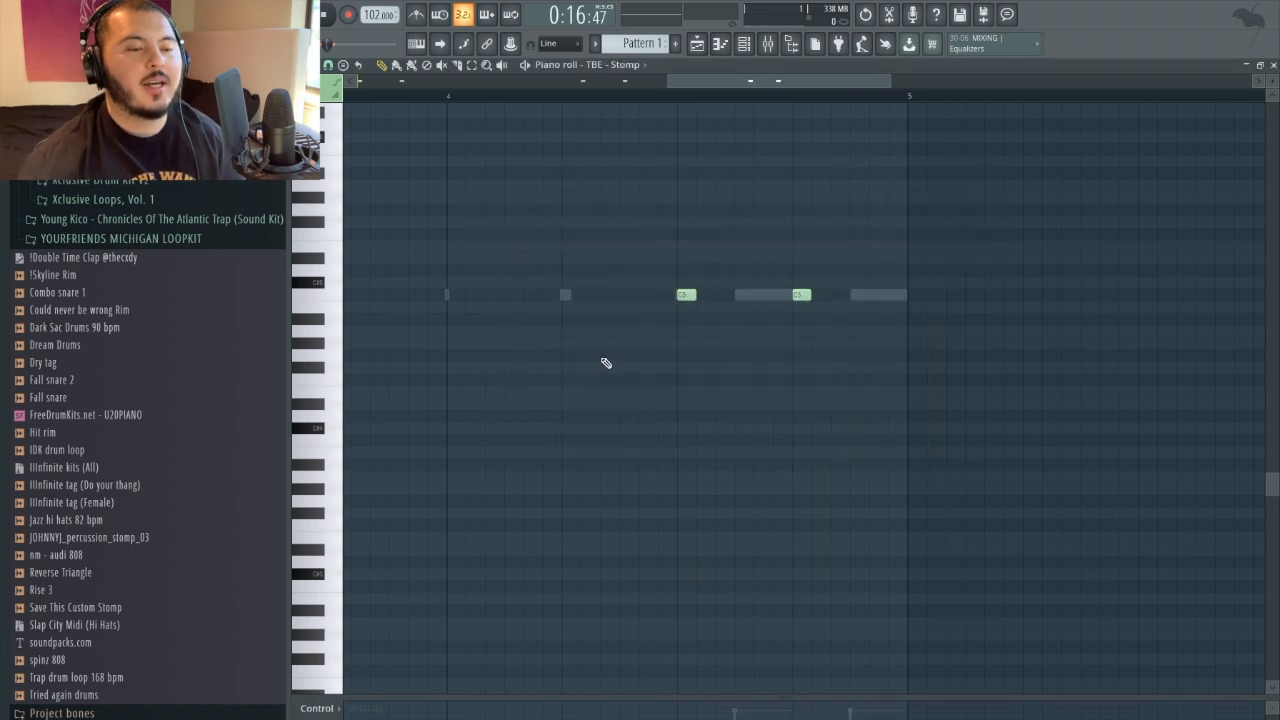
drag(606, 314, 534, 240)
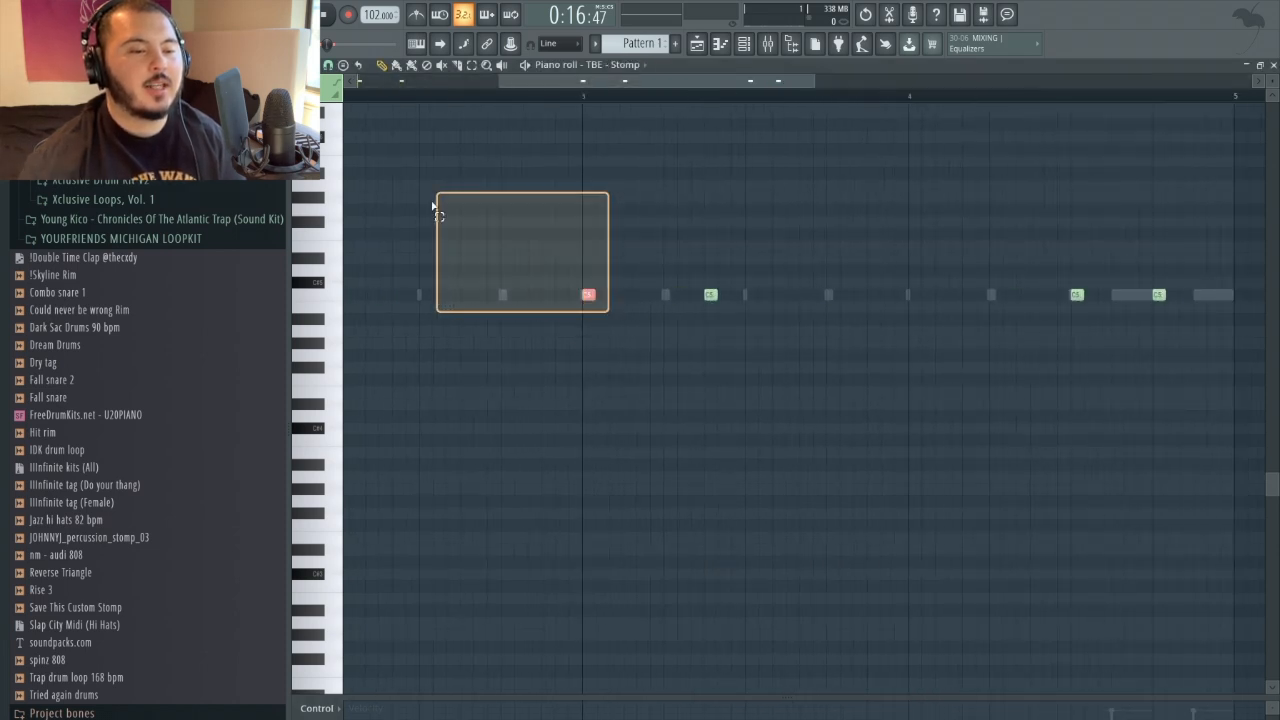
right_click(345, 294)
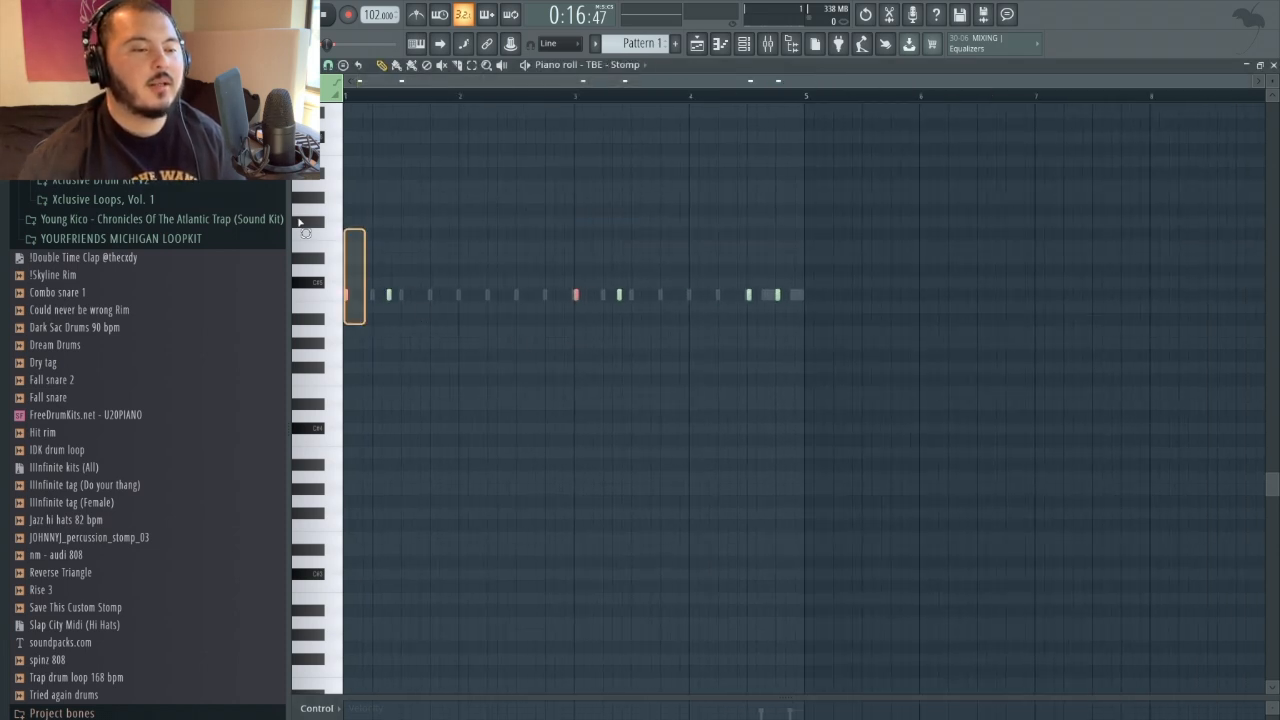
key(Delete)
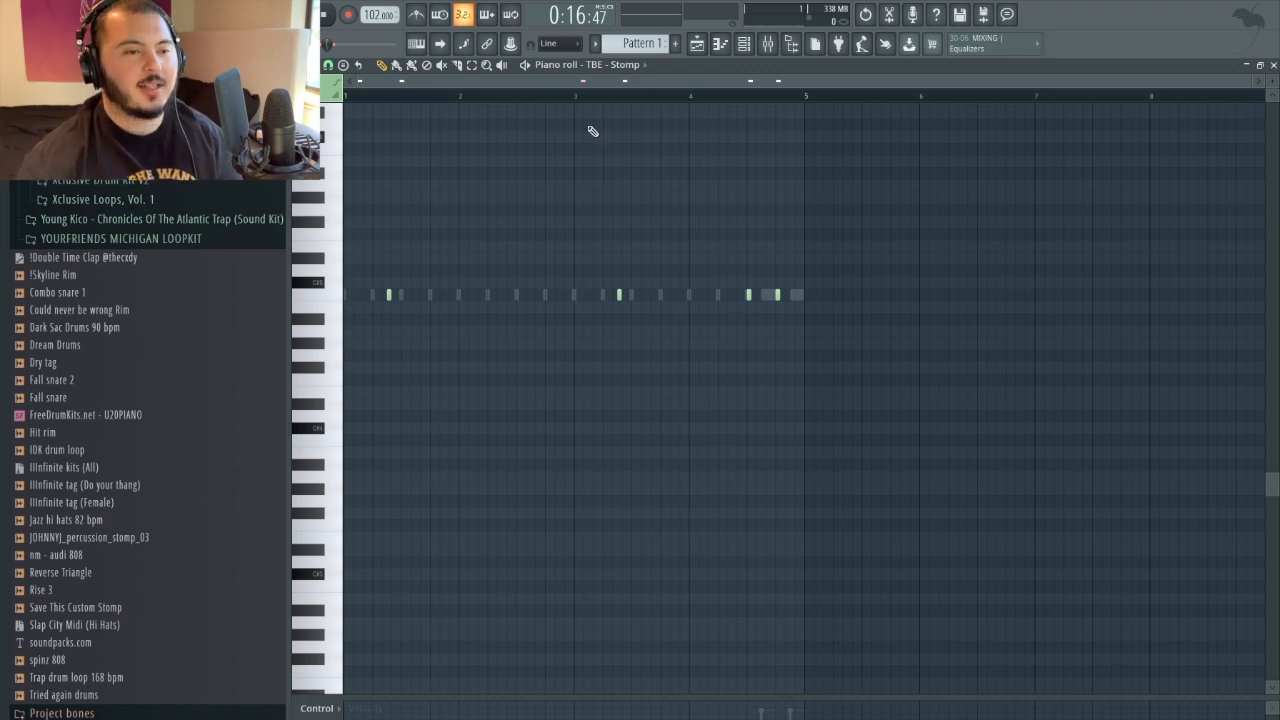
click(626, 66)
click(637, 244)
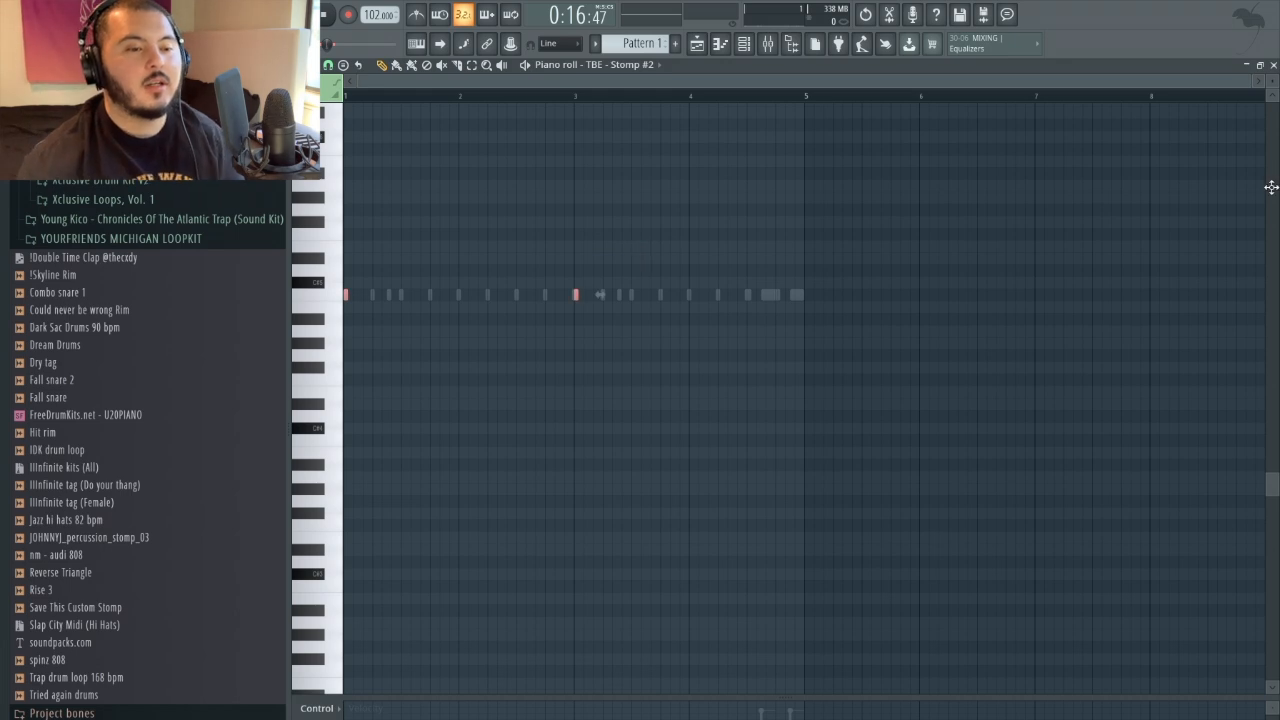
- Raise the echo delay feed of the TBE - Stomp #2 channel, close its settings and audition the pattern
click(743, 46)
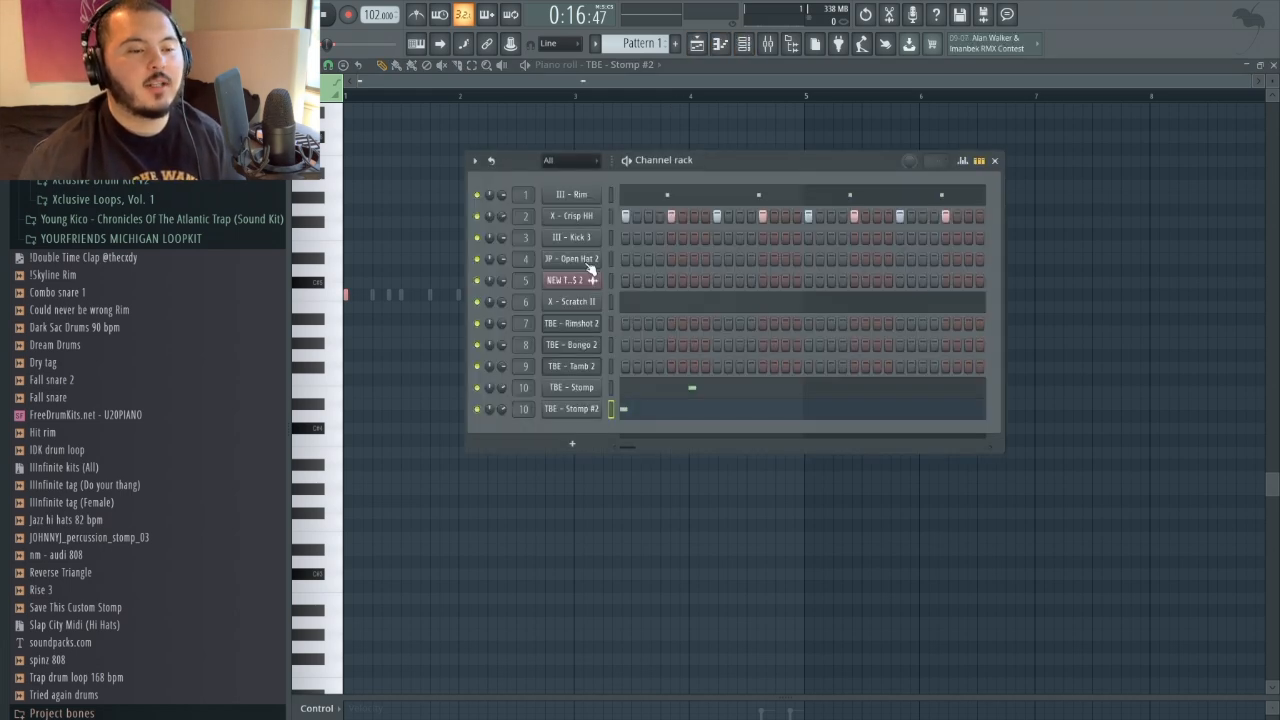
click(585, 410)
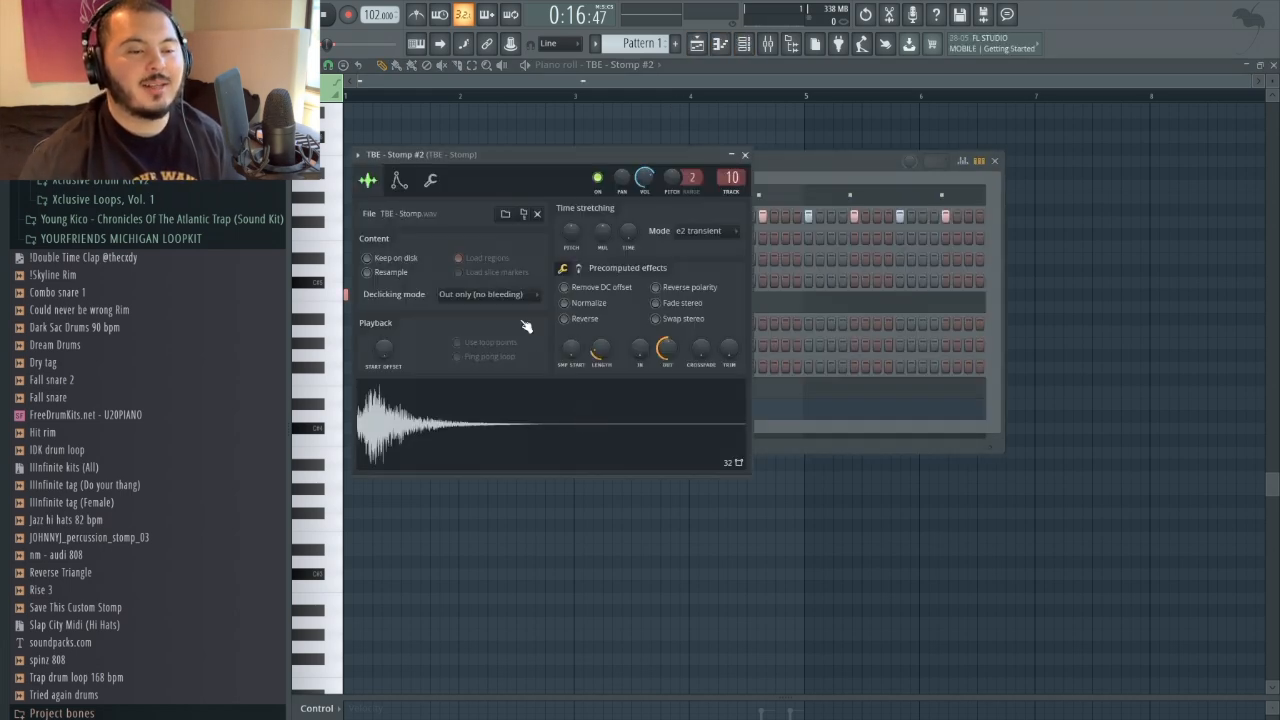
click(428, 180)
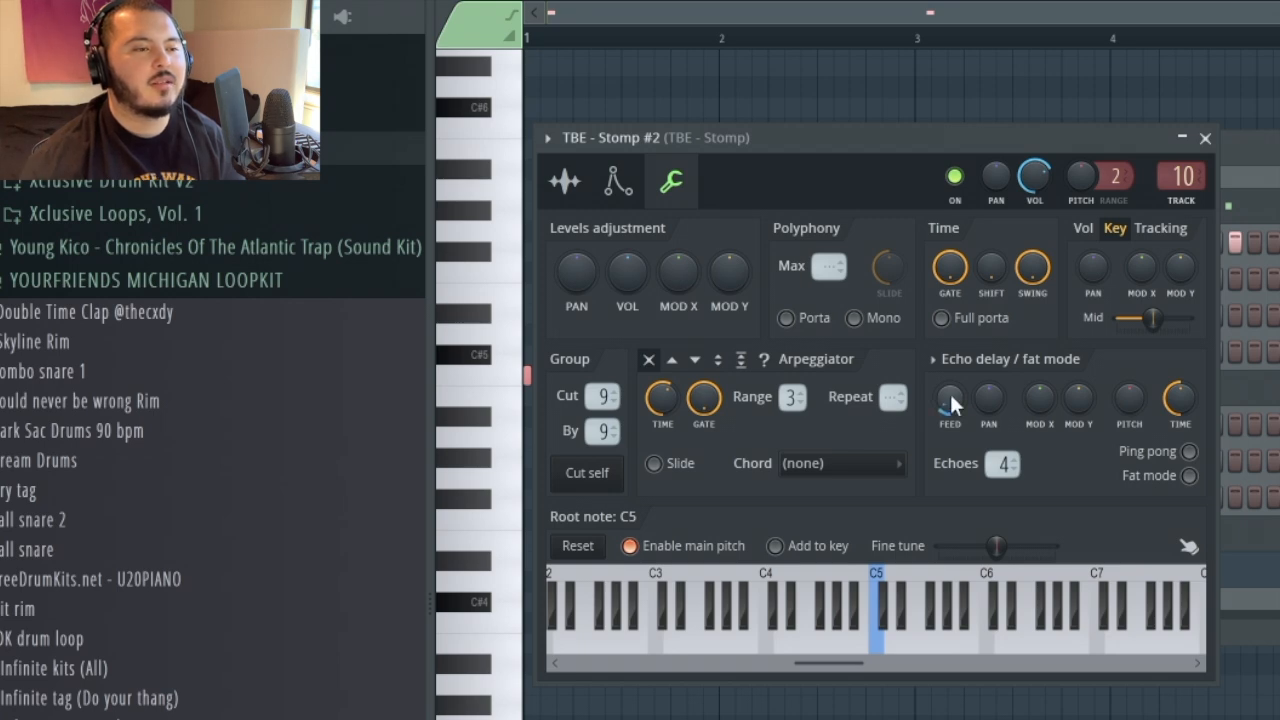
click(1205, 138)
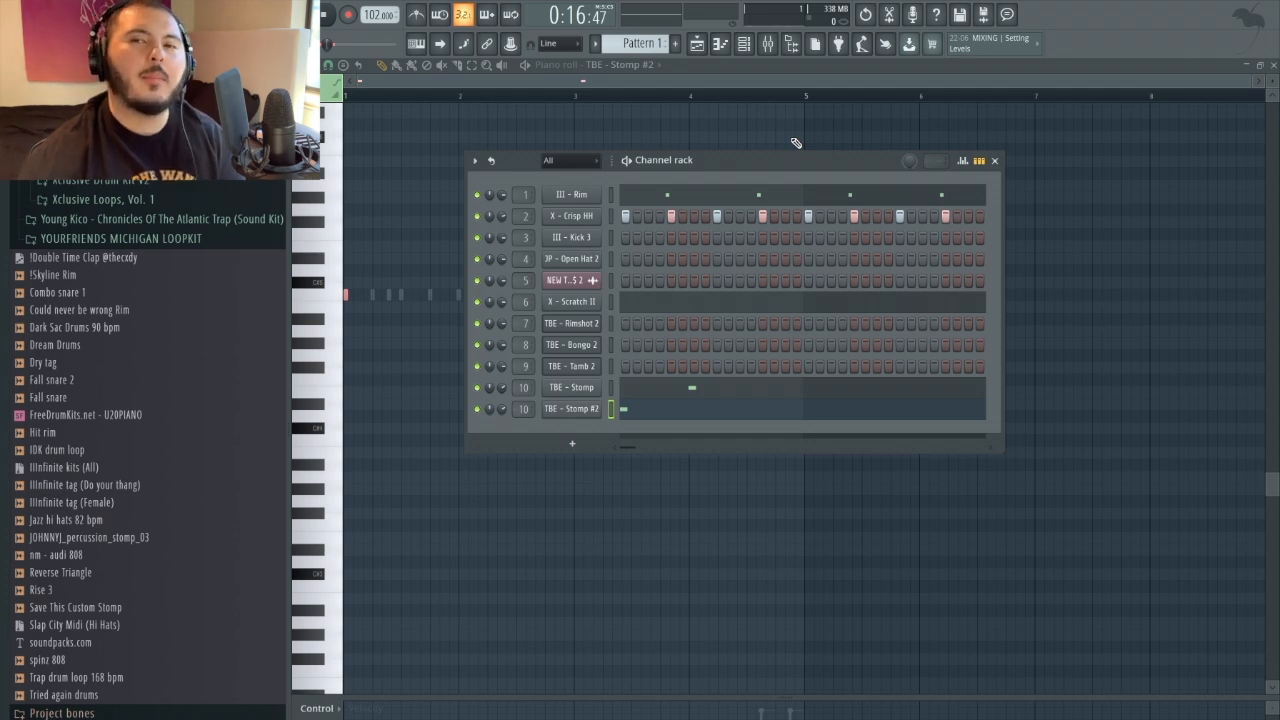
key(space)
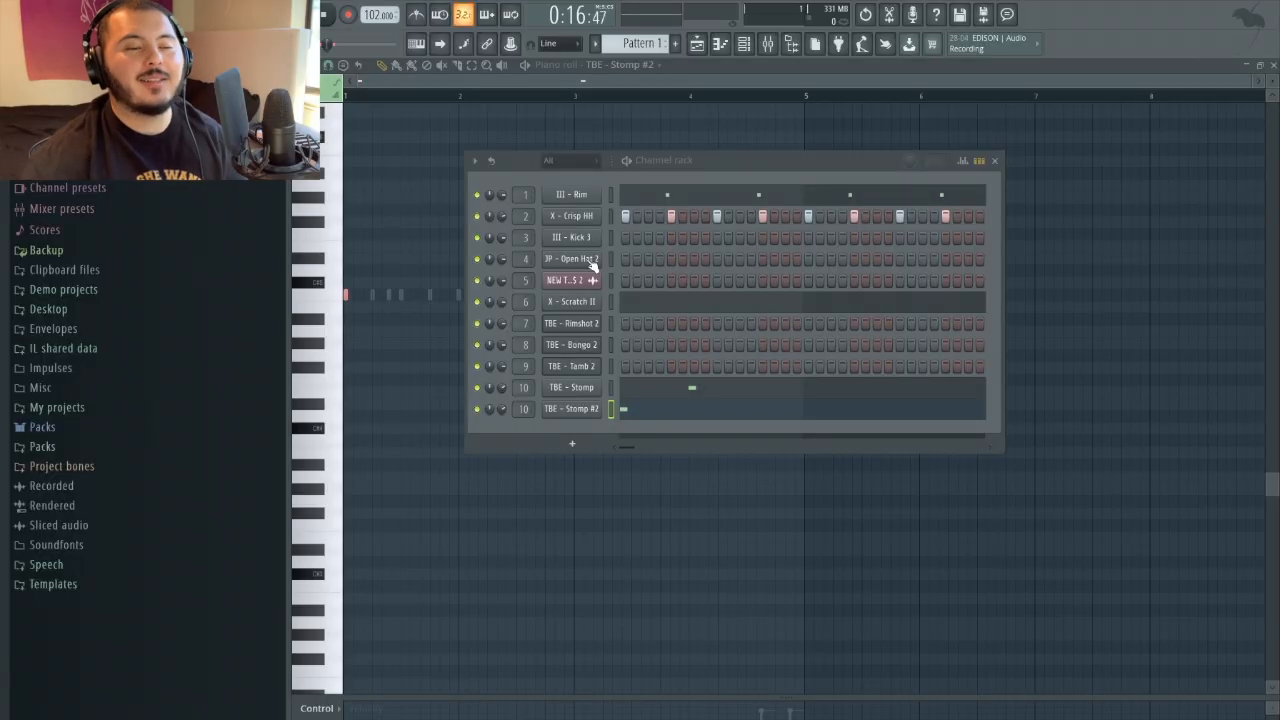
- Reverse the JP - Open Hat 2 sample, set its time stretching mode to e2 transient and shorten its length
click(591, 261)
click(327, 128)
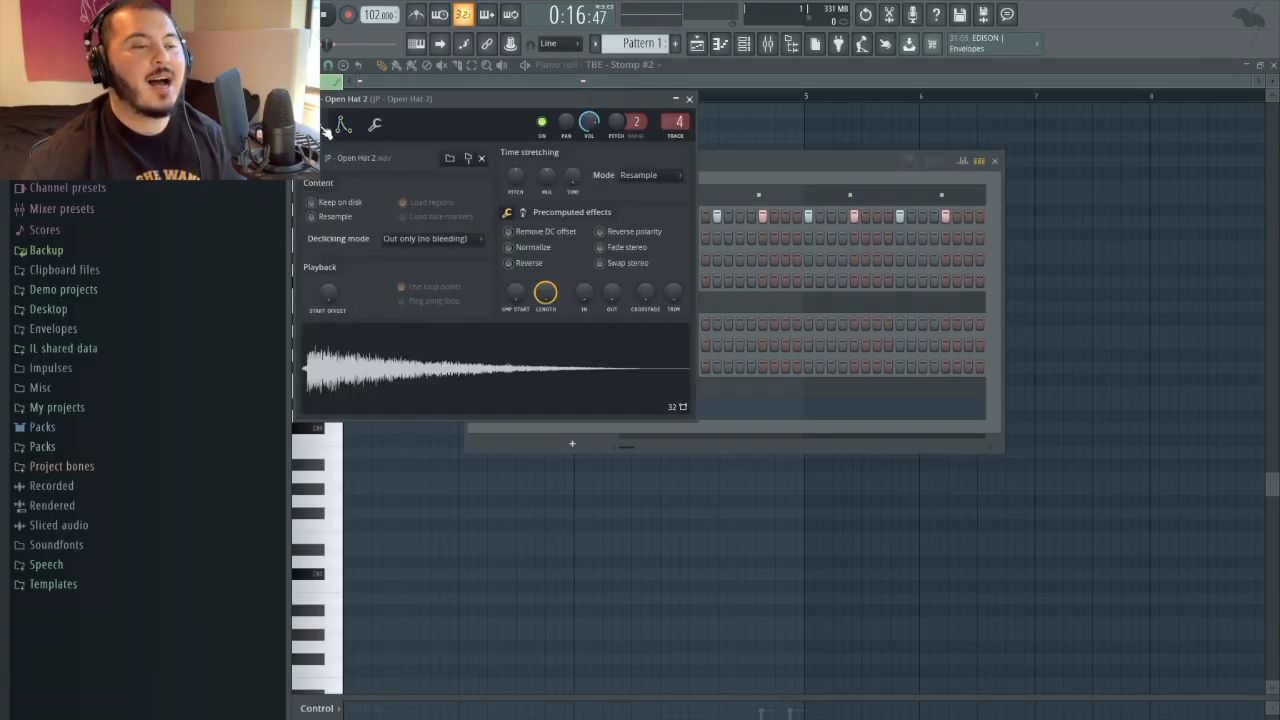
click(530, 263)
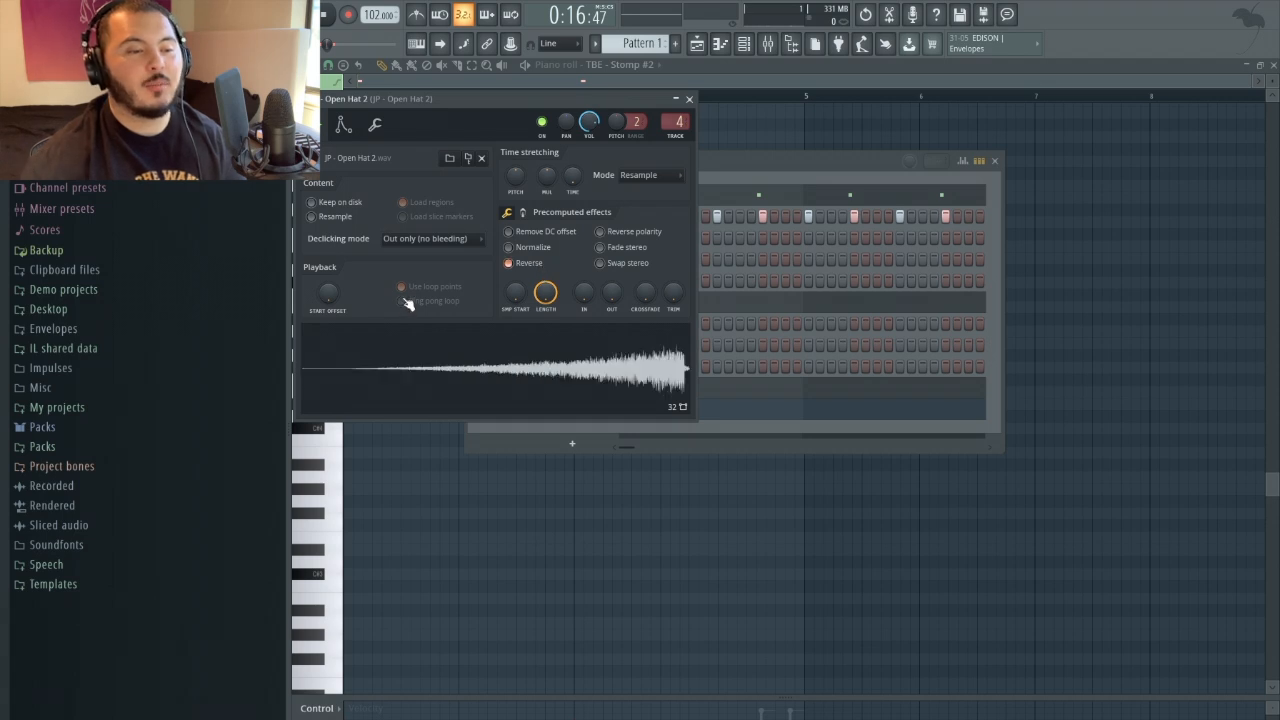
click(651, 175)
click(690, 215)
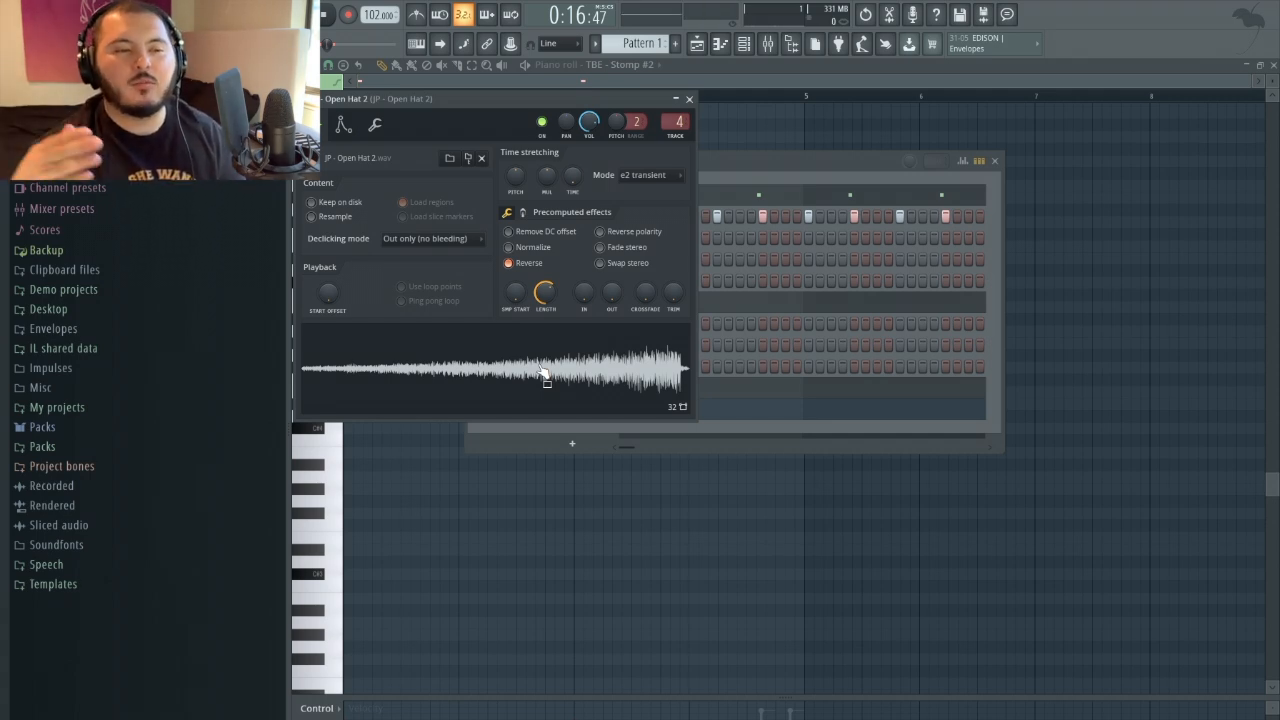
drag(543, 306, 580, 385)
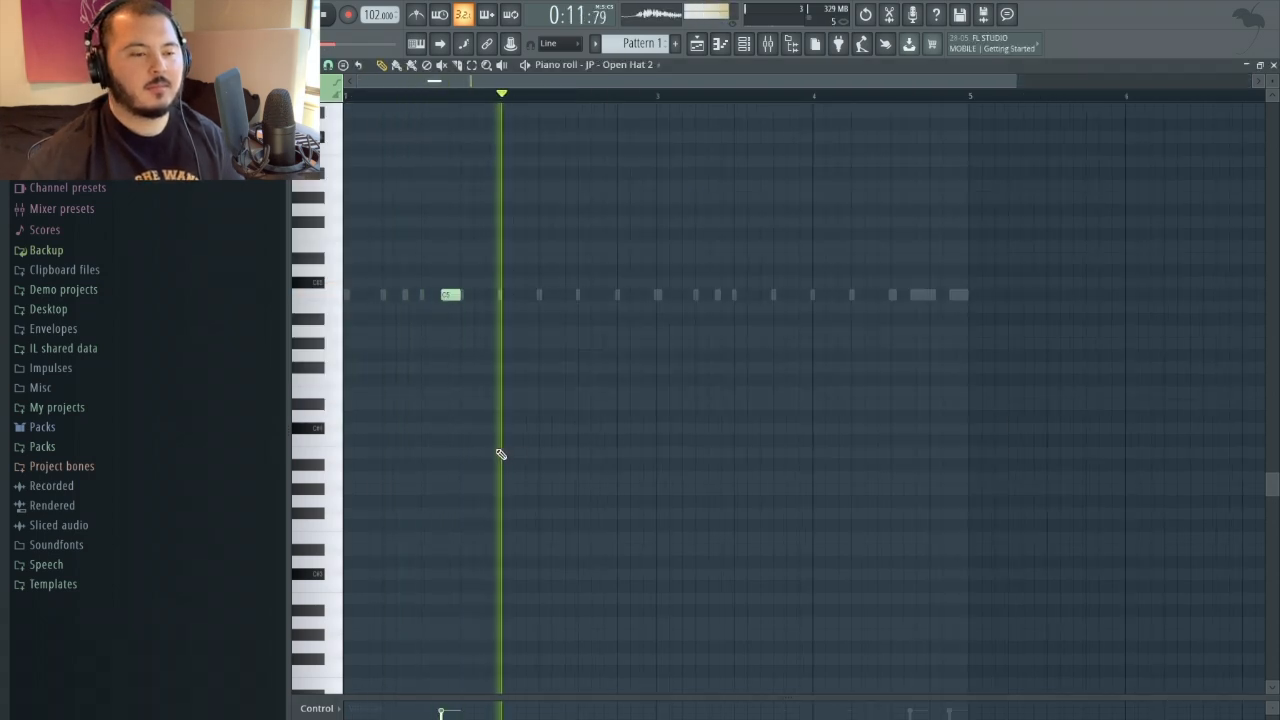
- Add a two-step C5 note to JP - Open Hat 2 on step 11 of bar 3
scroll(776, 274, up, 3)
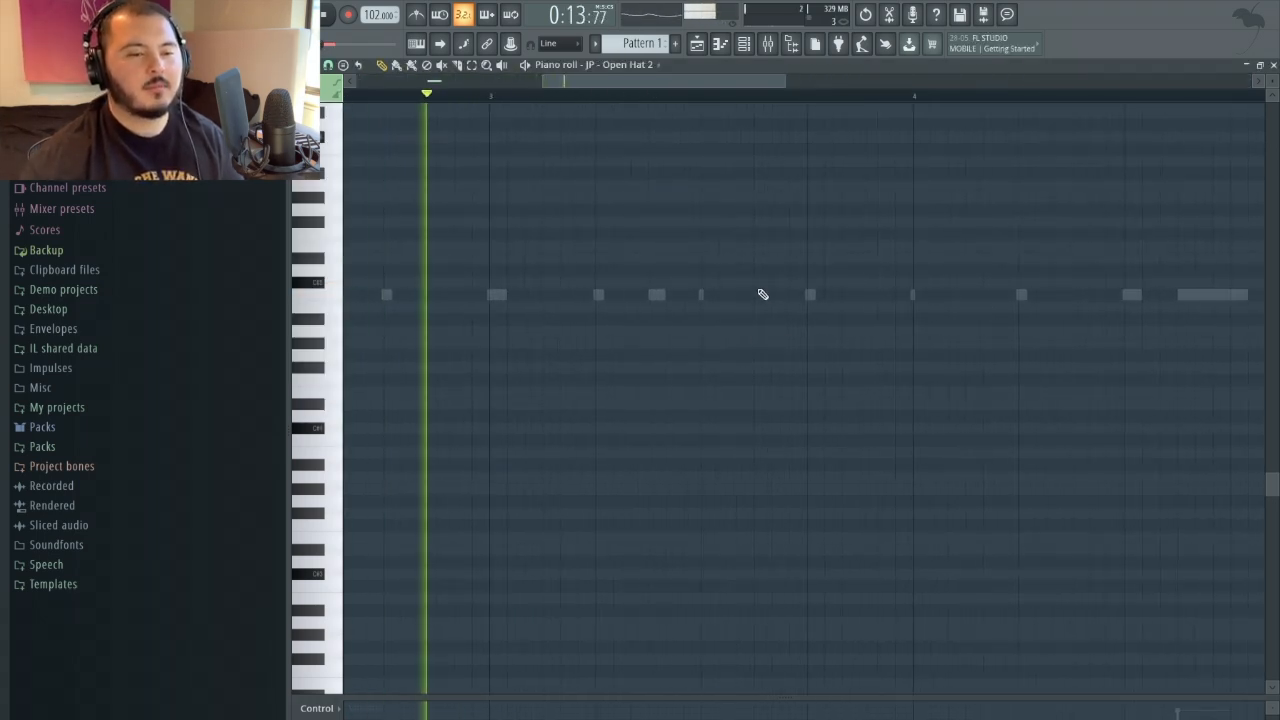
click(763, 294)
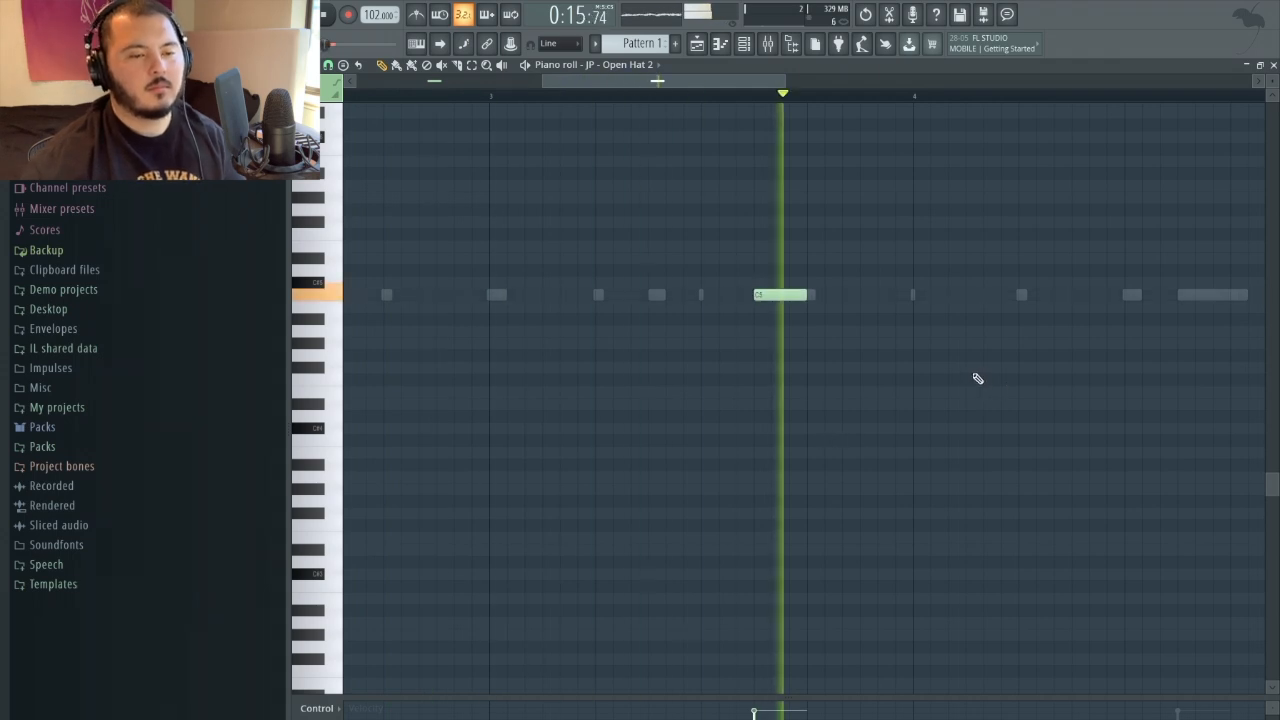
scroll(930, 340, down, 3)
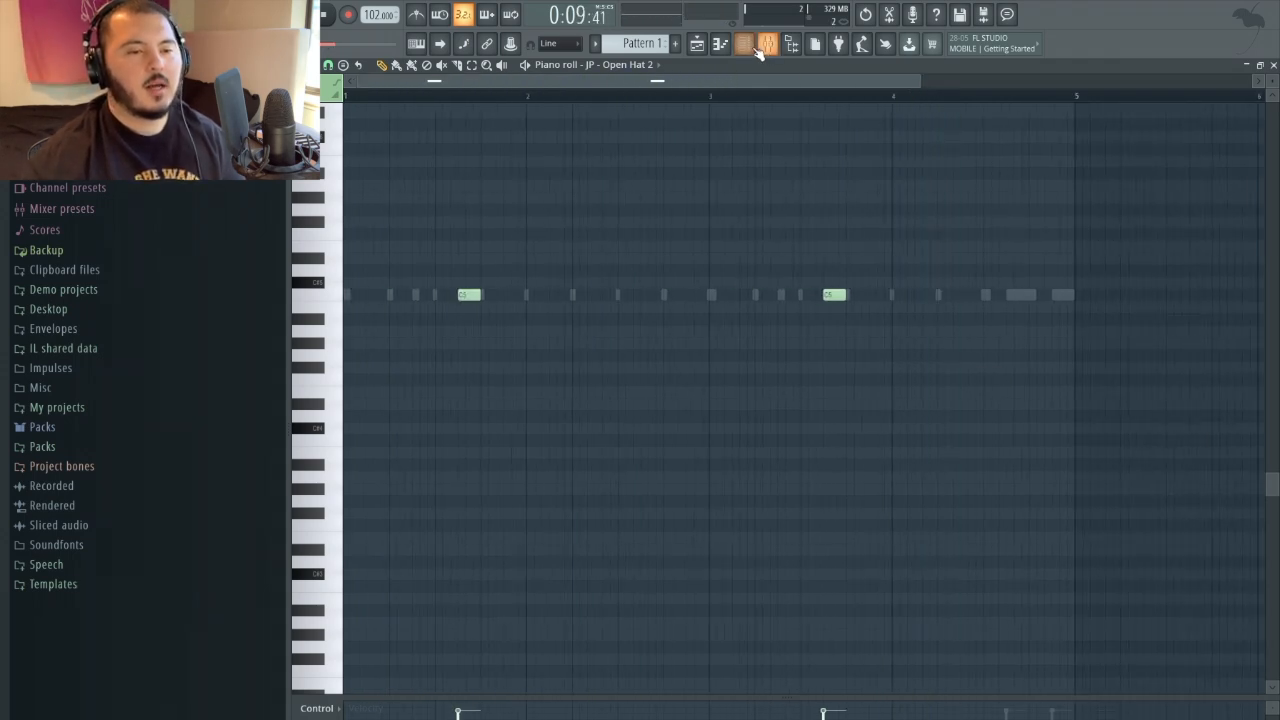
- Open the miscellaneous and echo delay settings of the JP - Open Hat 2 channel and audition the pattern
click(743, 43)
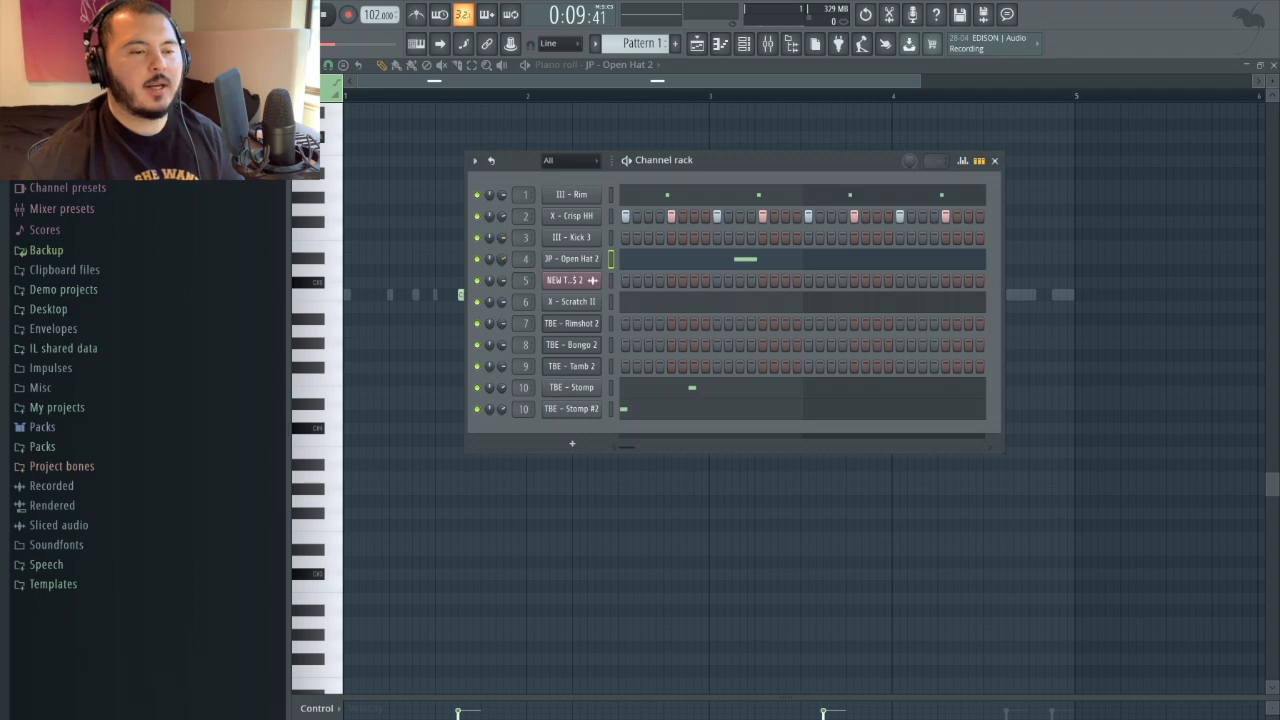
click(577, 259)
click(377, 126)
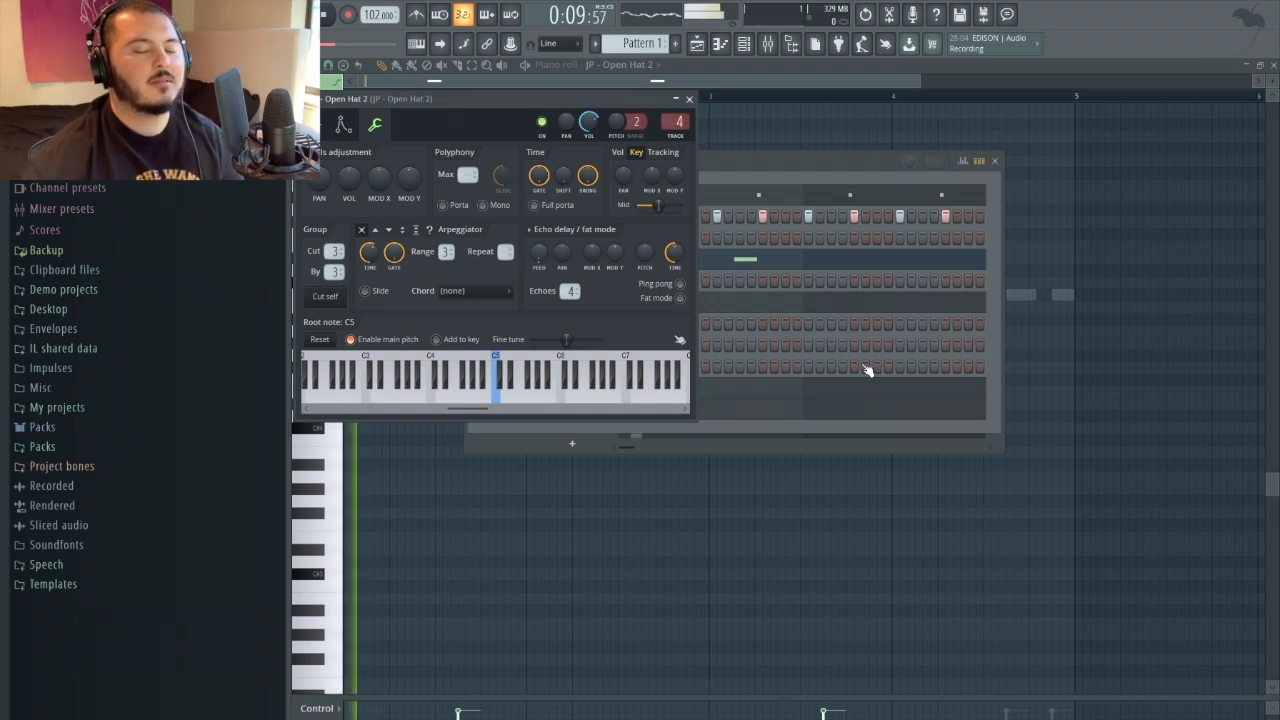
click(889, 533)
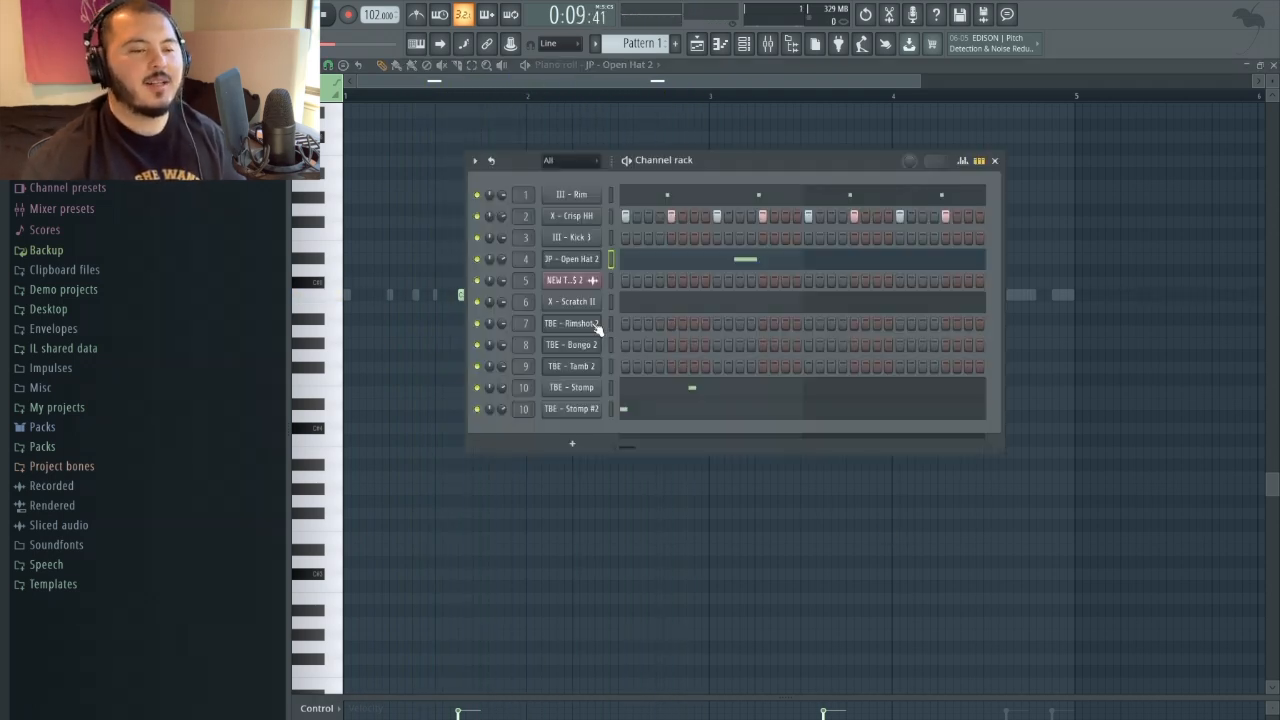
- Open TBE - Rimshot 2 in the piano roll and add two-step C5 notes on steps 11 and 14 of bar 2
right_click(600, 320)
click(624, 324)
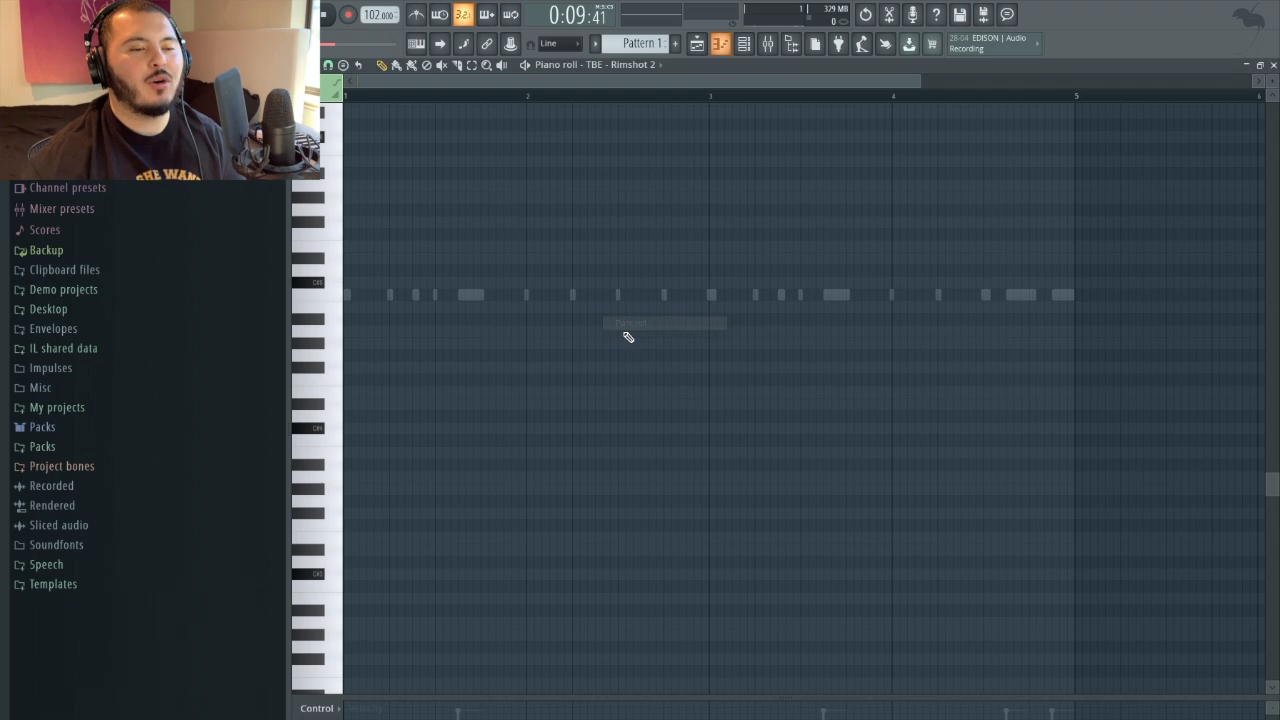
ctrl+scroll(347, 324, up, 3)
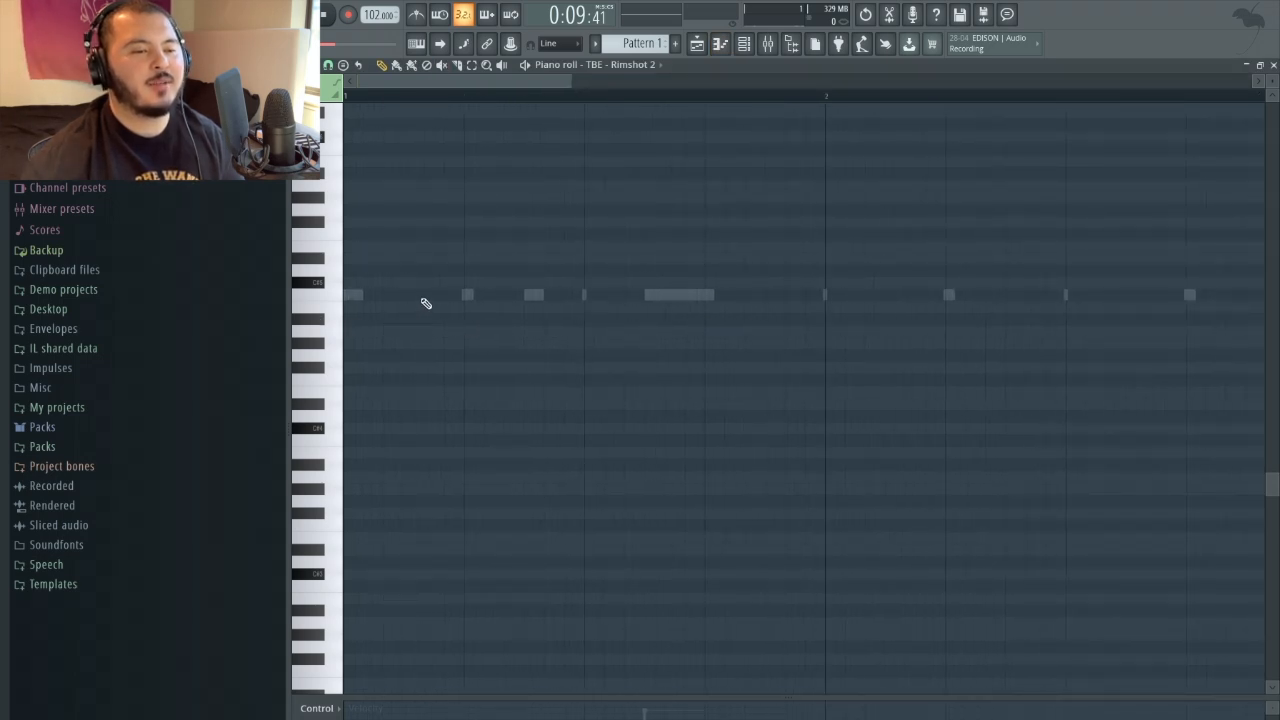
ctrl+scroll(426, 303, up, 2)
click(862, 295)
click(1054, 298)
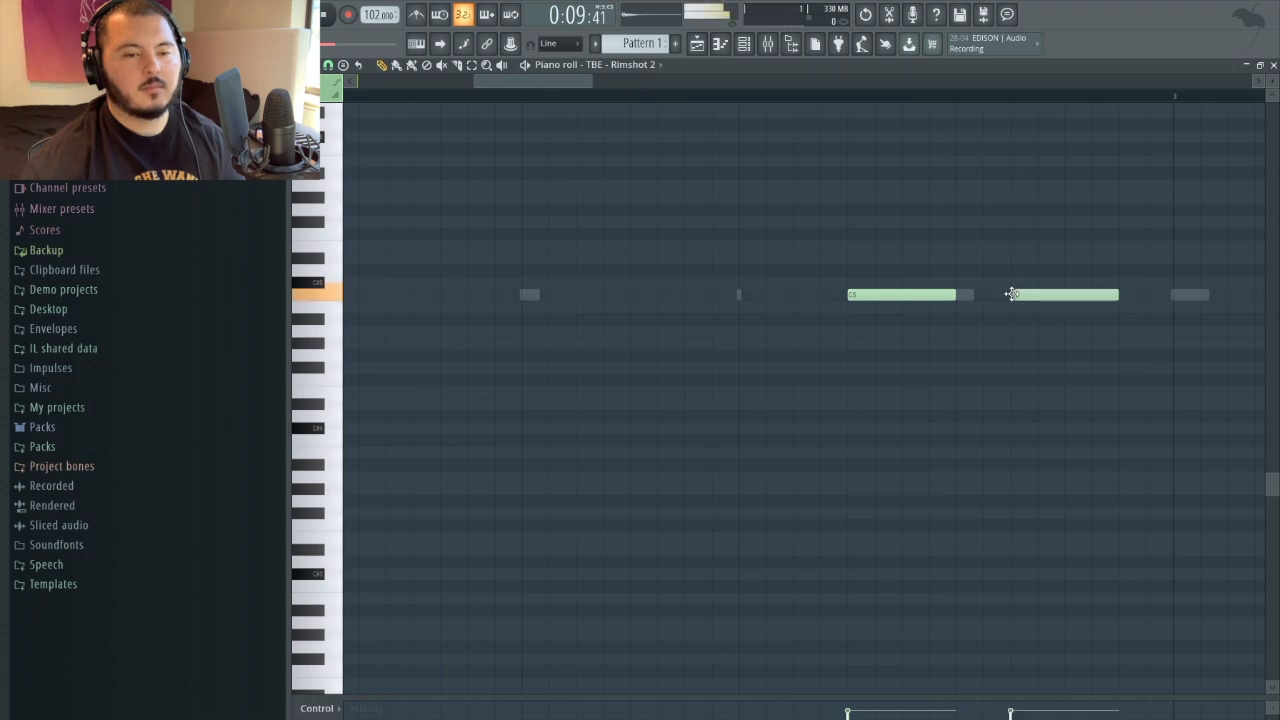
- Play the pattern and shift both rimshot notes one step later, to steps 12 and 15 of bar 2
key(space)
ctrl+scroll(1123, 410, down, 3)
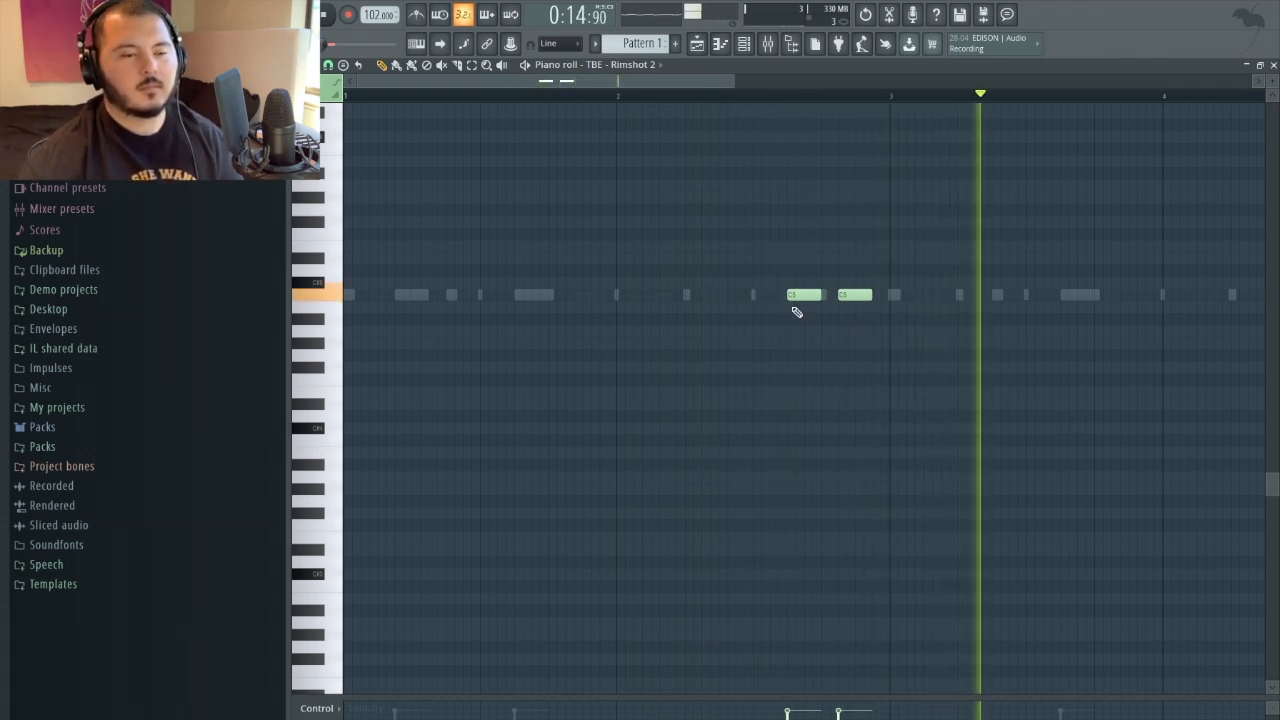
ctrl+scroll(794, 306, up, 1)
ctrl+scroll(843, 349, down, 2)
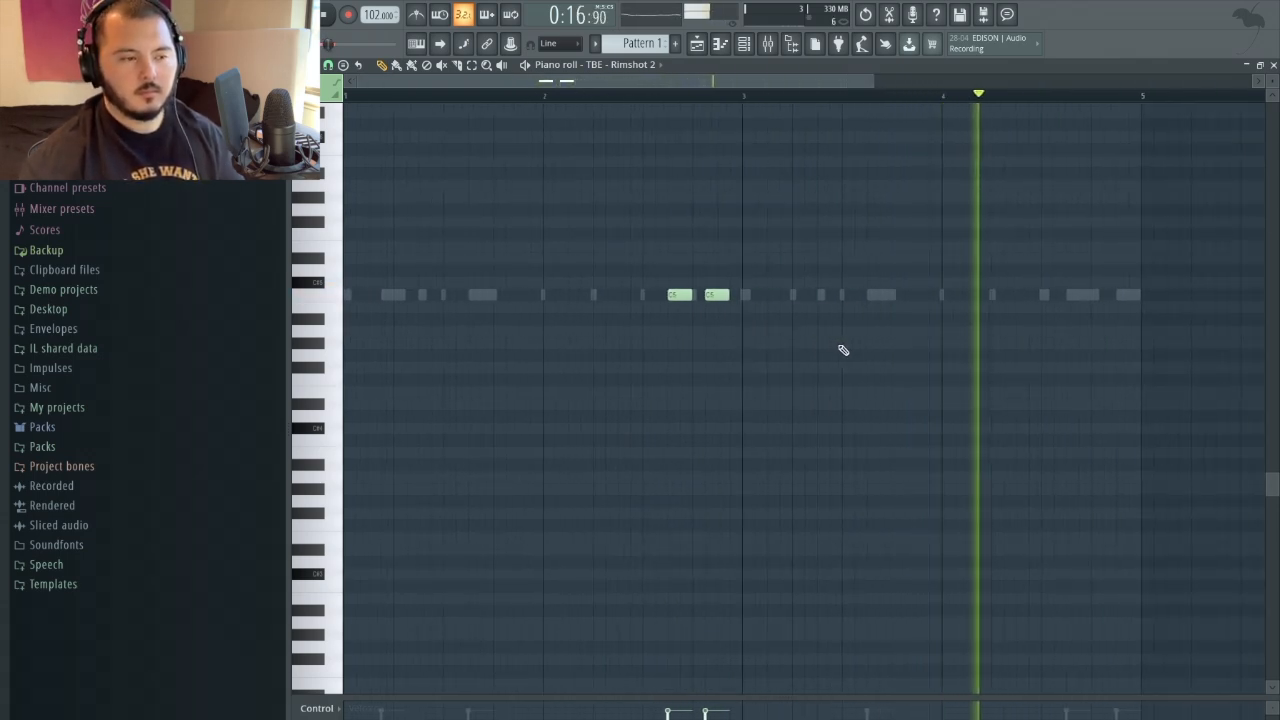
key(space)
ctrl+scroll(771, 346, down, 2)
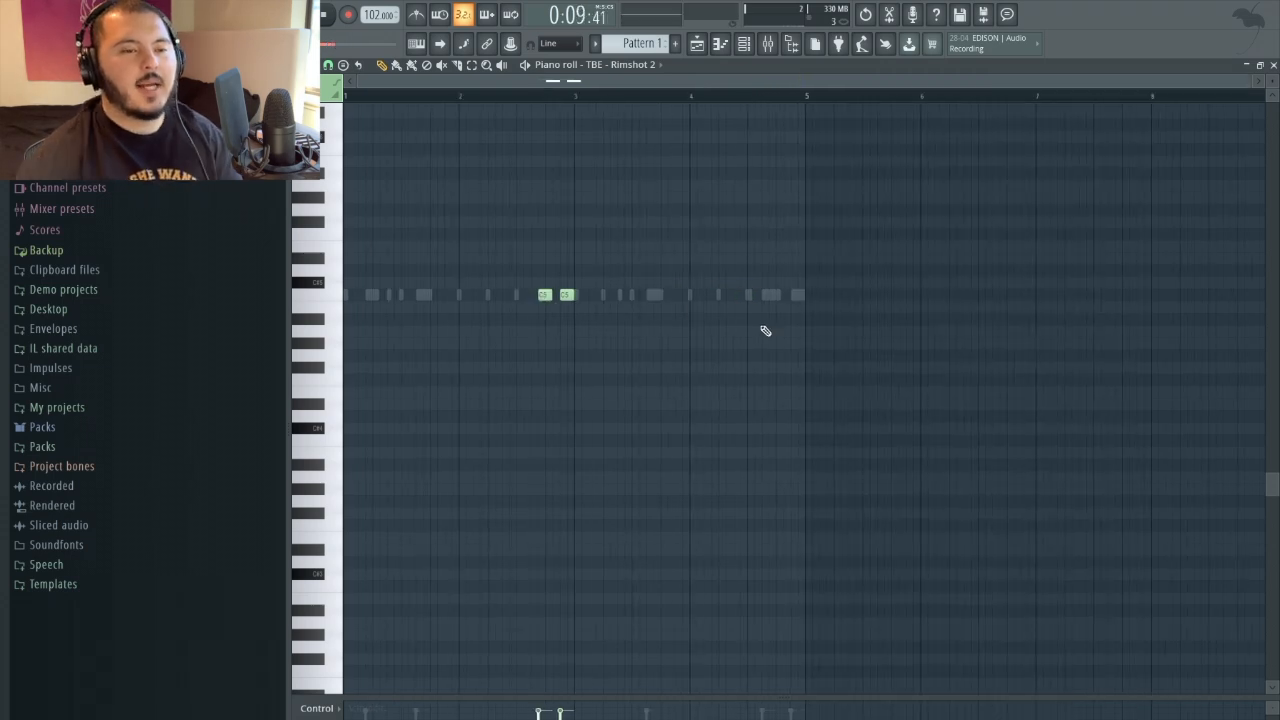
- Open X - Crisp HH in the piano roll and randomize the velocities of its hi-hat notes
key(F6)
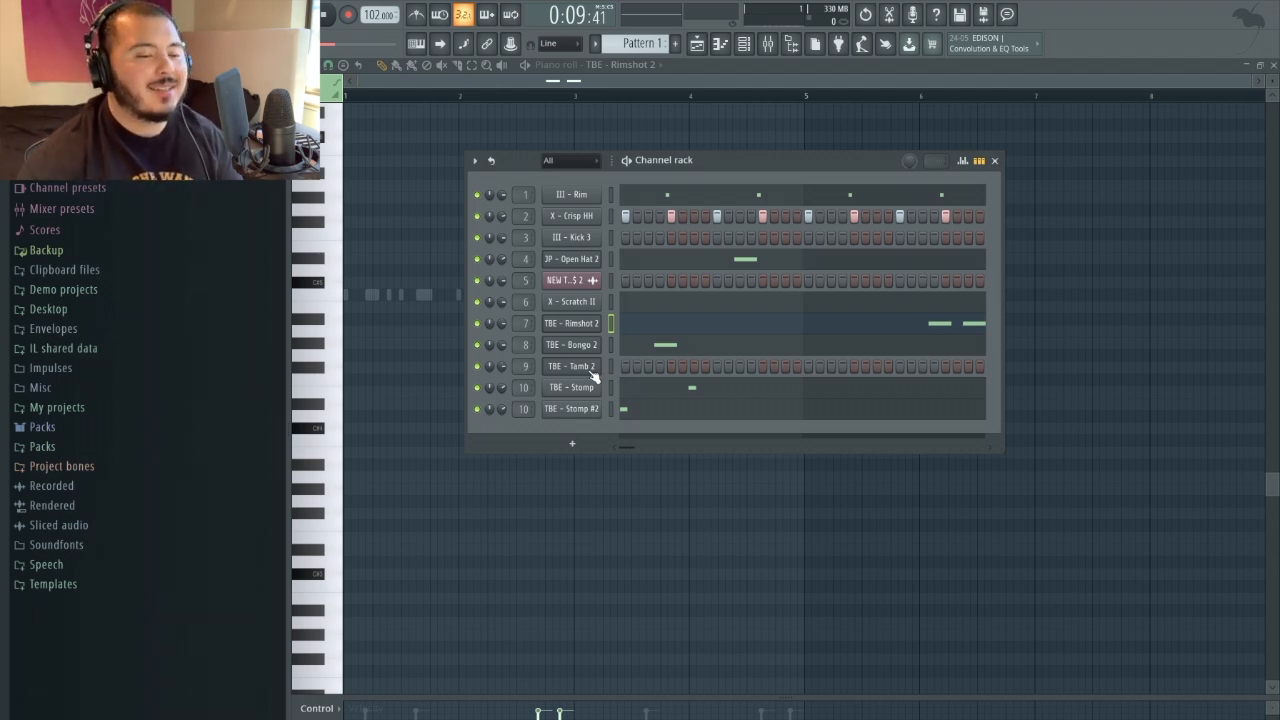
right_click(598, 216)
click(690, 207)
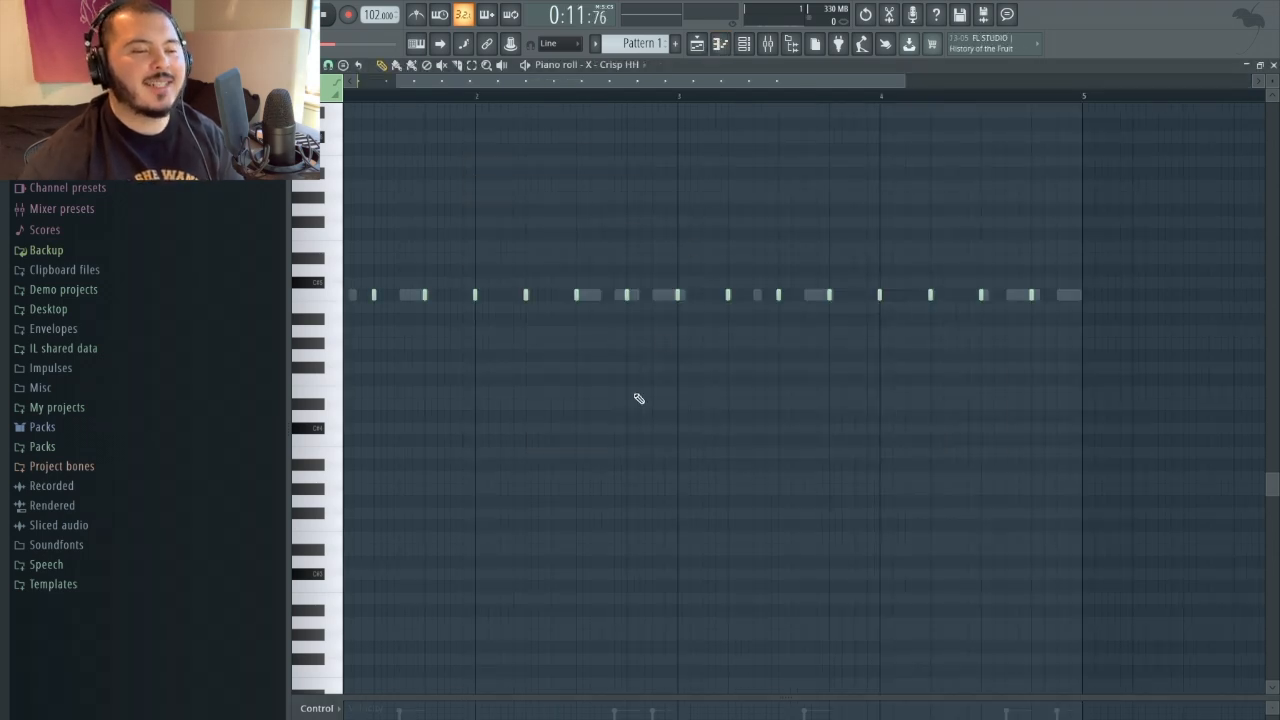
scroll(556, 428, down, 2)
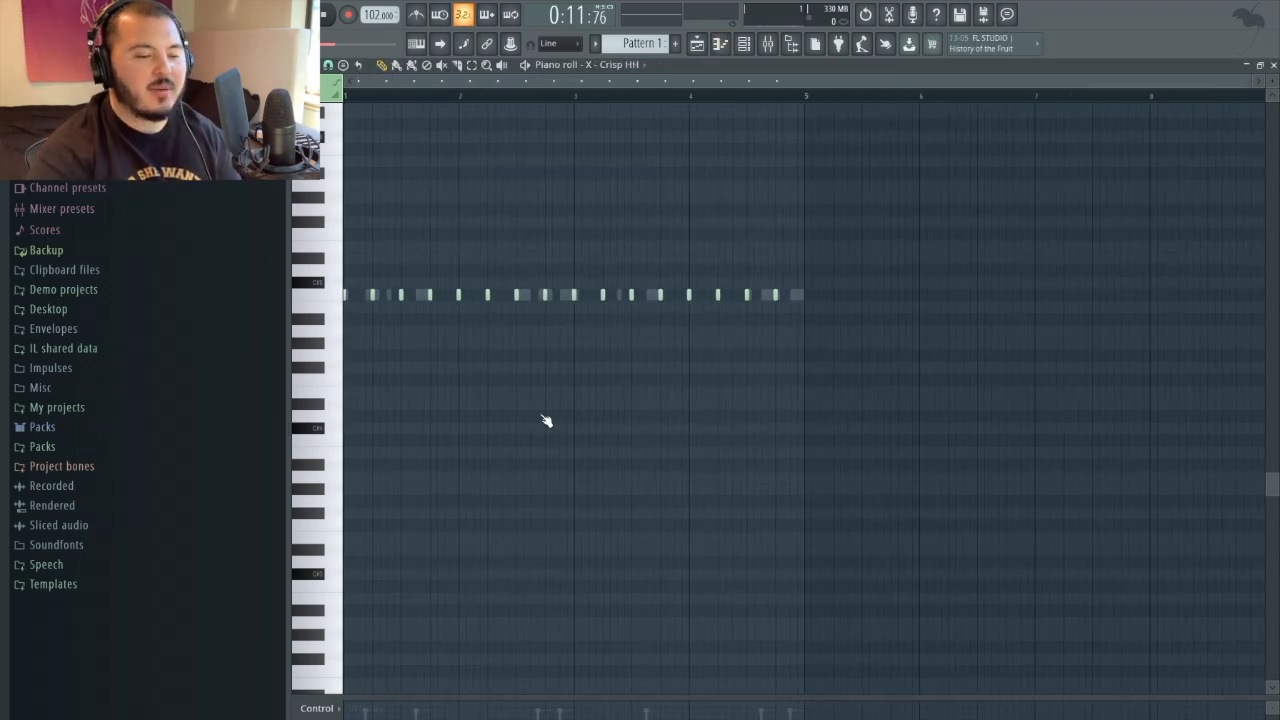
key(alt+r)
key(Return)
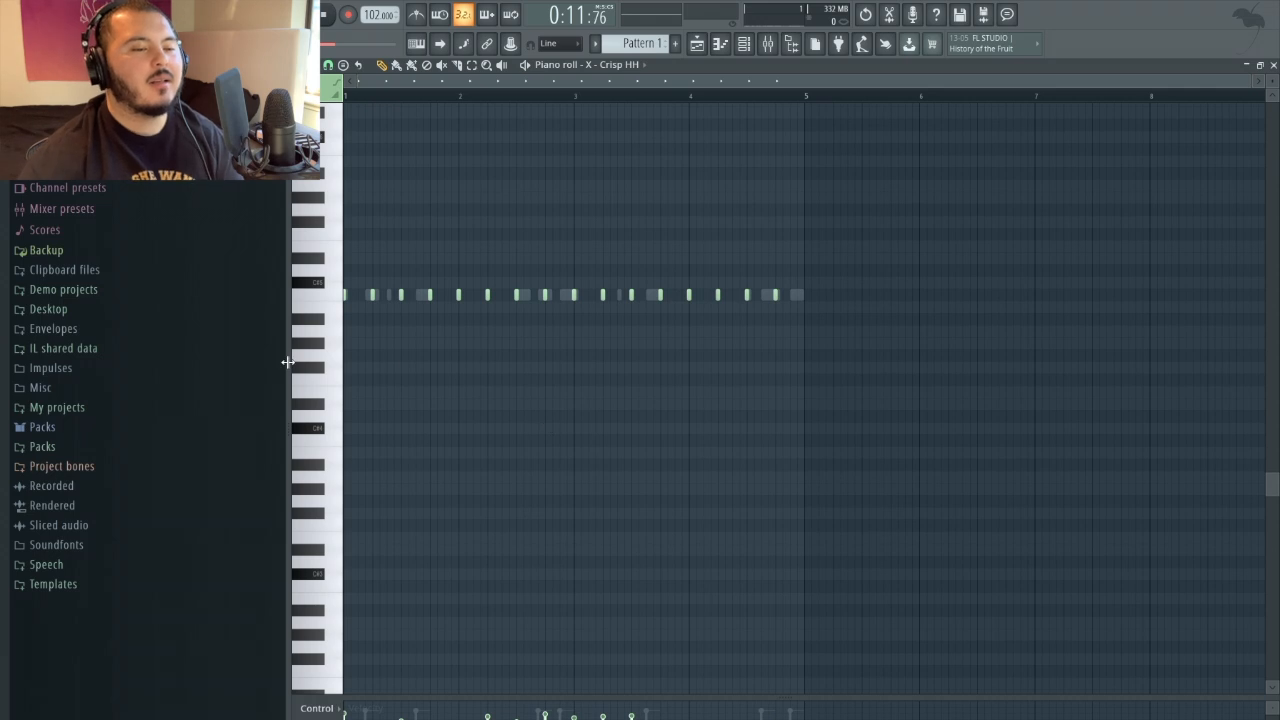
- Set the piano roll snap to 1/3 step and lengthen all hi-hat notes to 1/3 step
key(Page_Up)
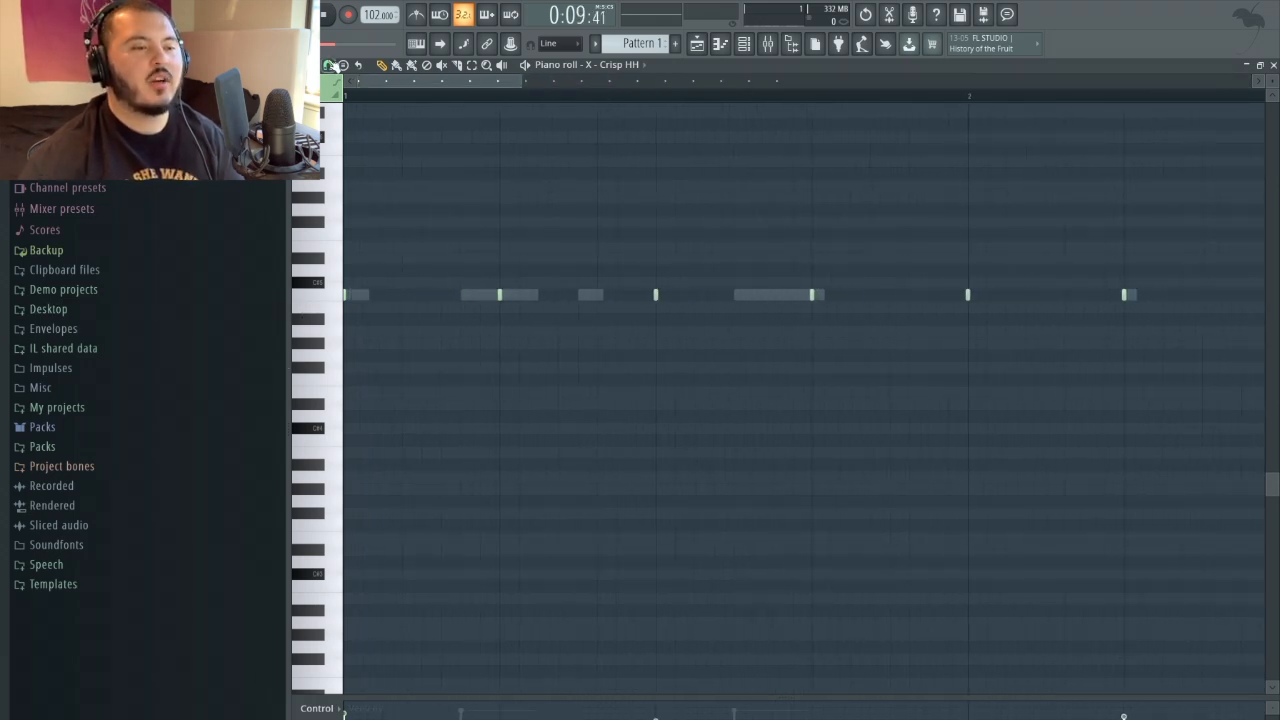
click(328, 65)
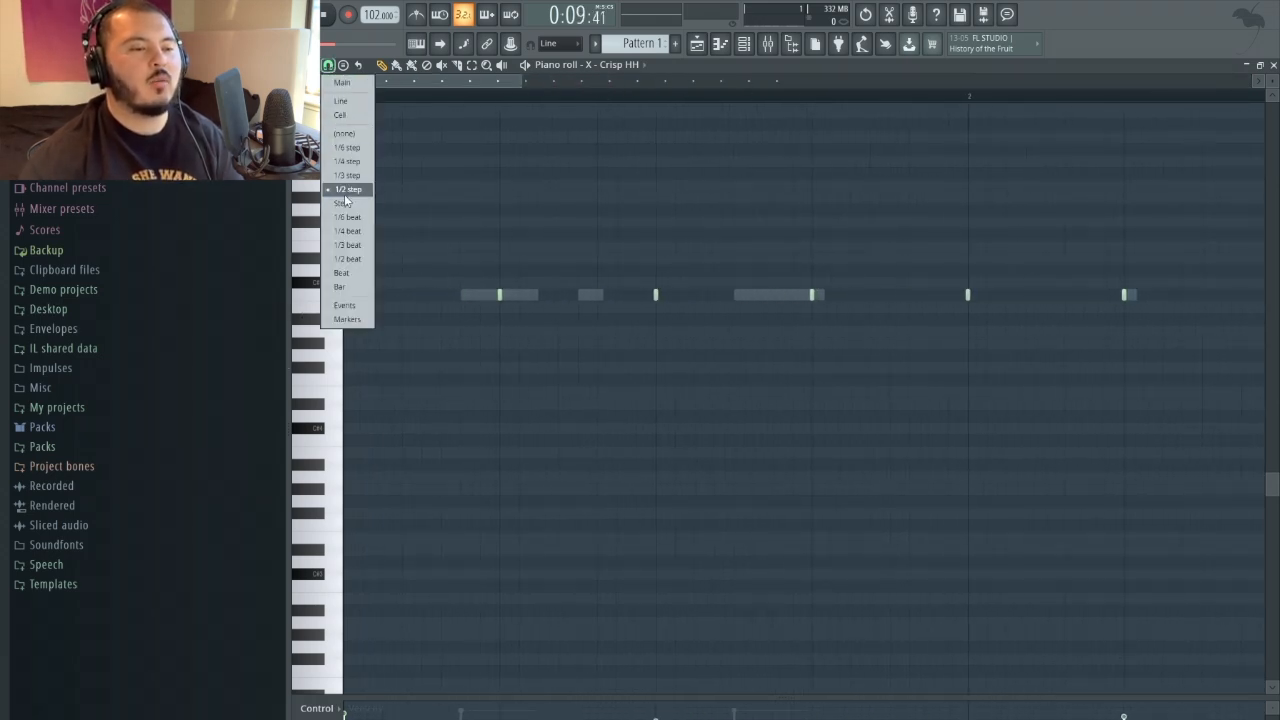
click(347, 178)
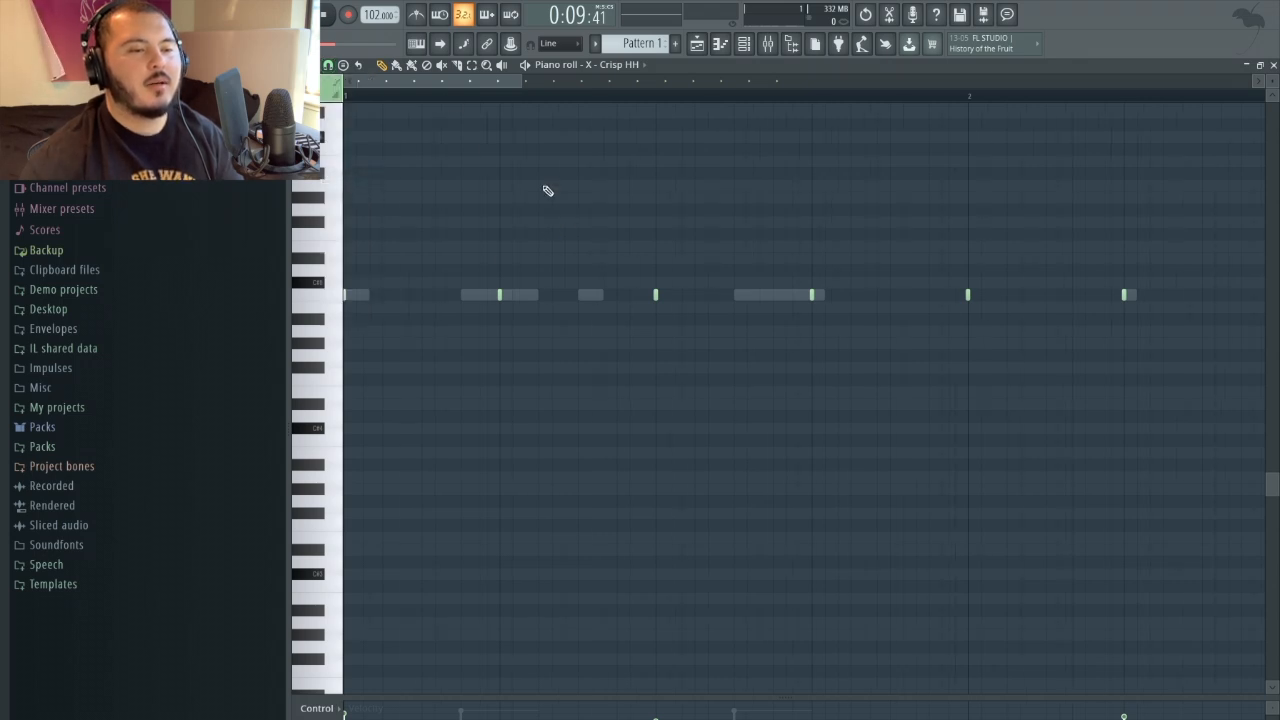
scroll(548, 190, right, 3)
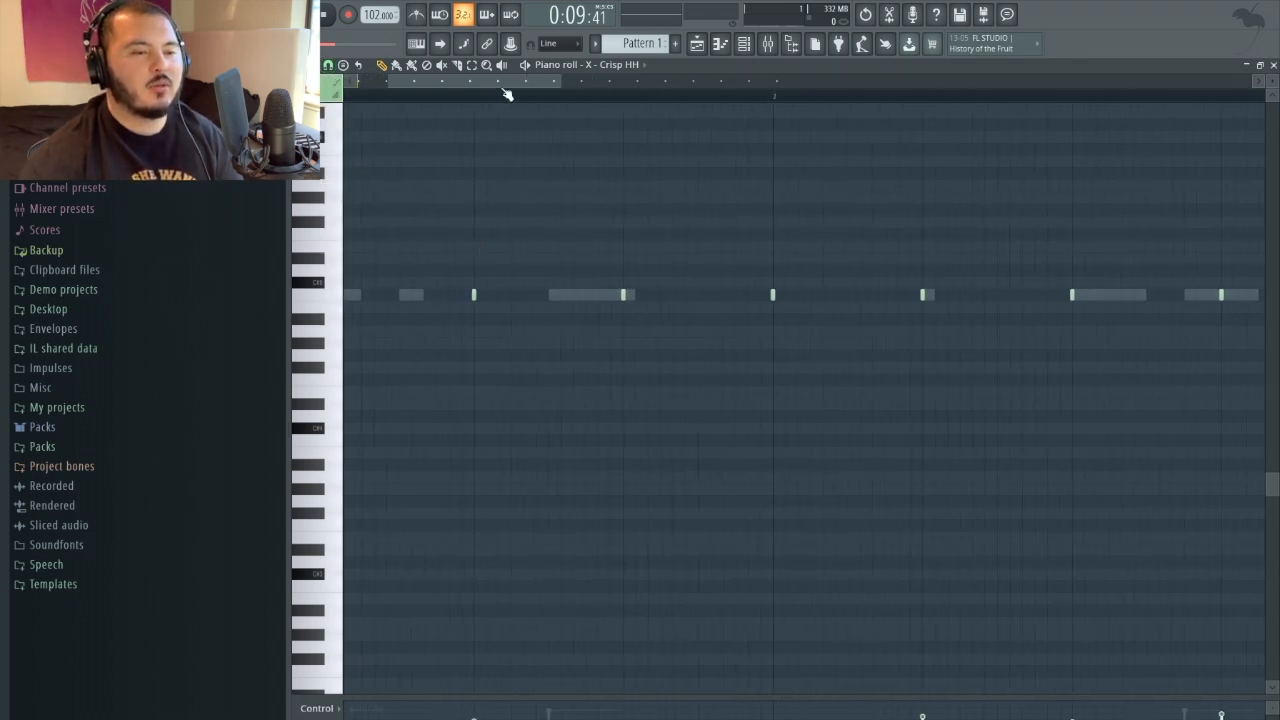
drag(505, 88, 452, 88)
key(space)
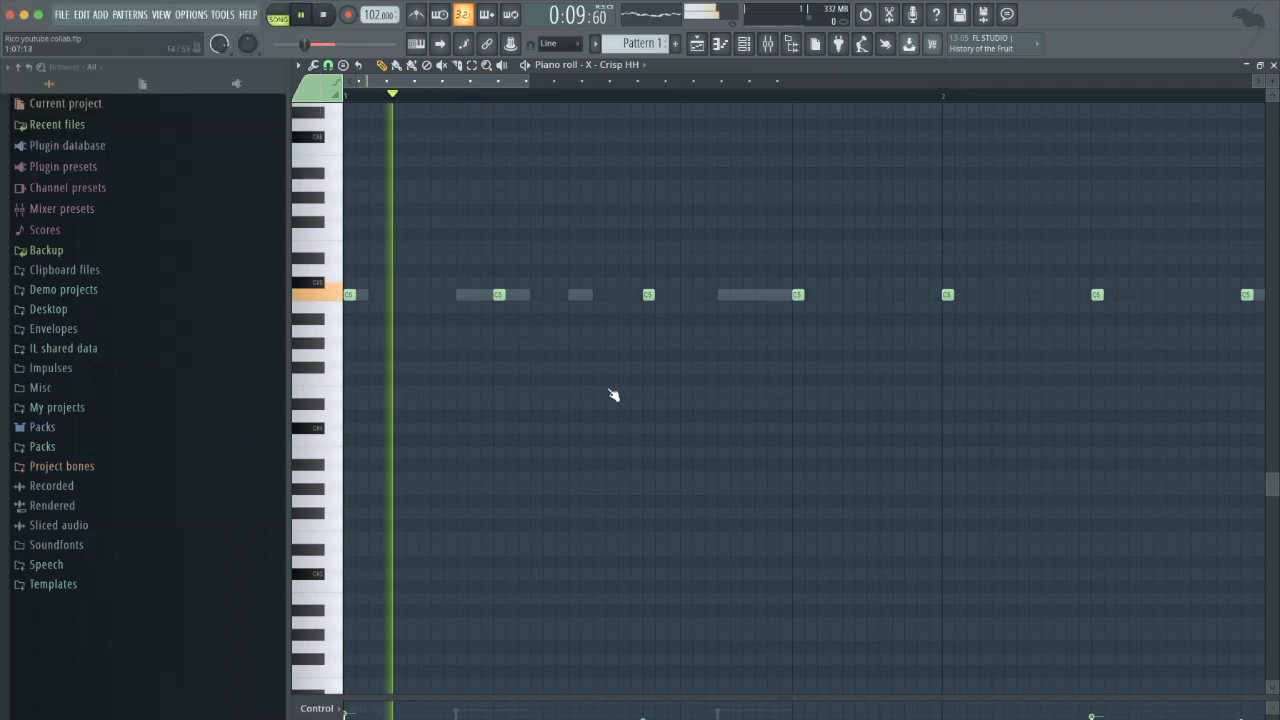
- Add a hi-hat roll of three C5 notes at 1/6-beat spacing right after beat 3 of bar 1
scroll(933, 432, down, 2)
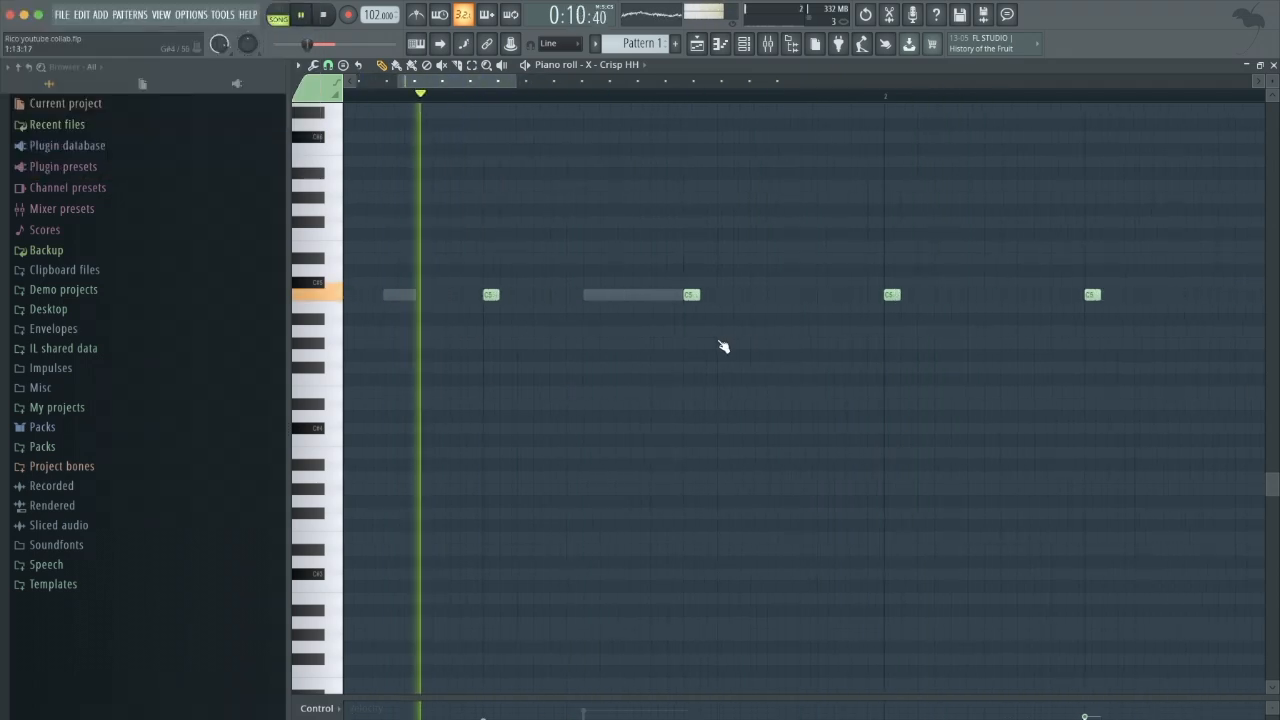
key(space)
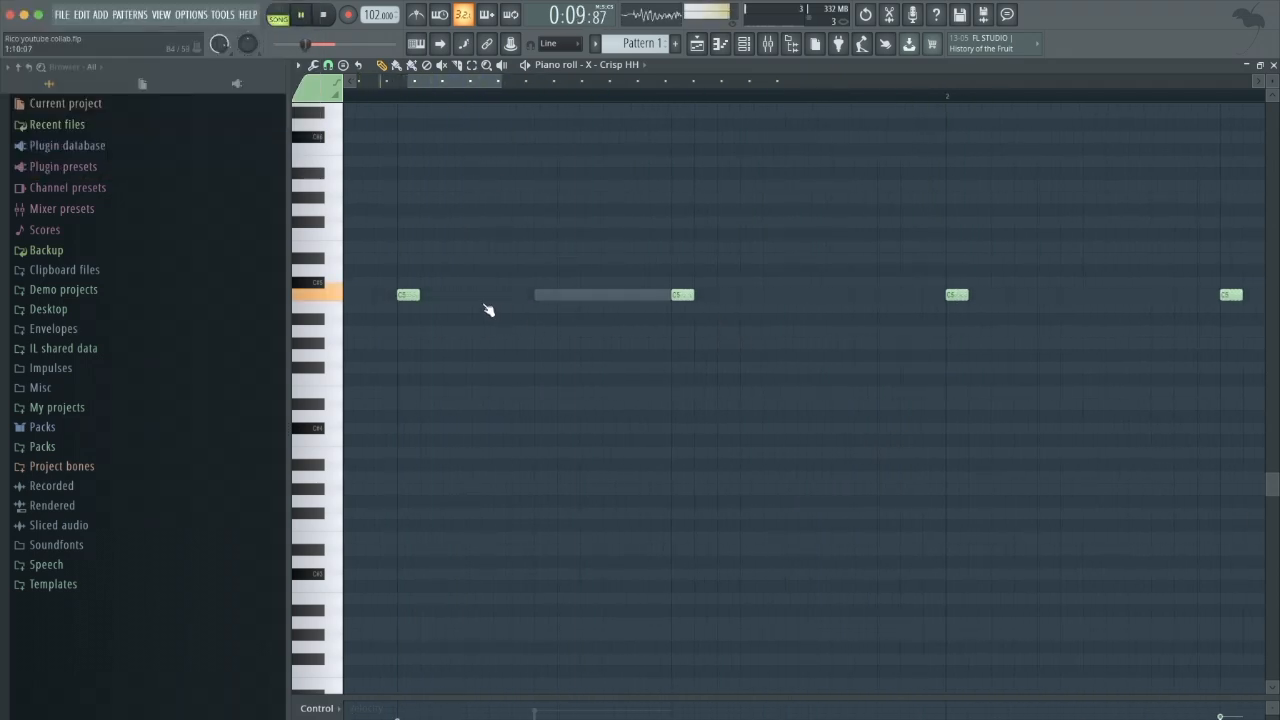
click(491, 295)
key(space)
key(space)
click(546, 295)
- Add a hi-hat note on step 7 of bar 2 and a roll of four D#4 notes at 1/3-step spacing from step 15
key(space)
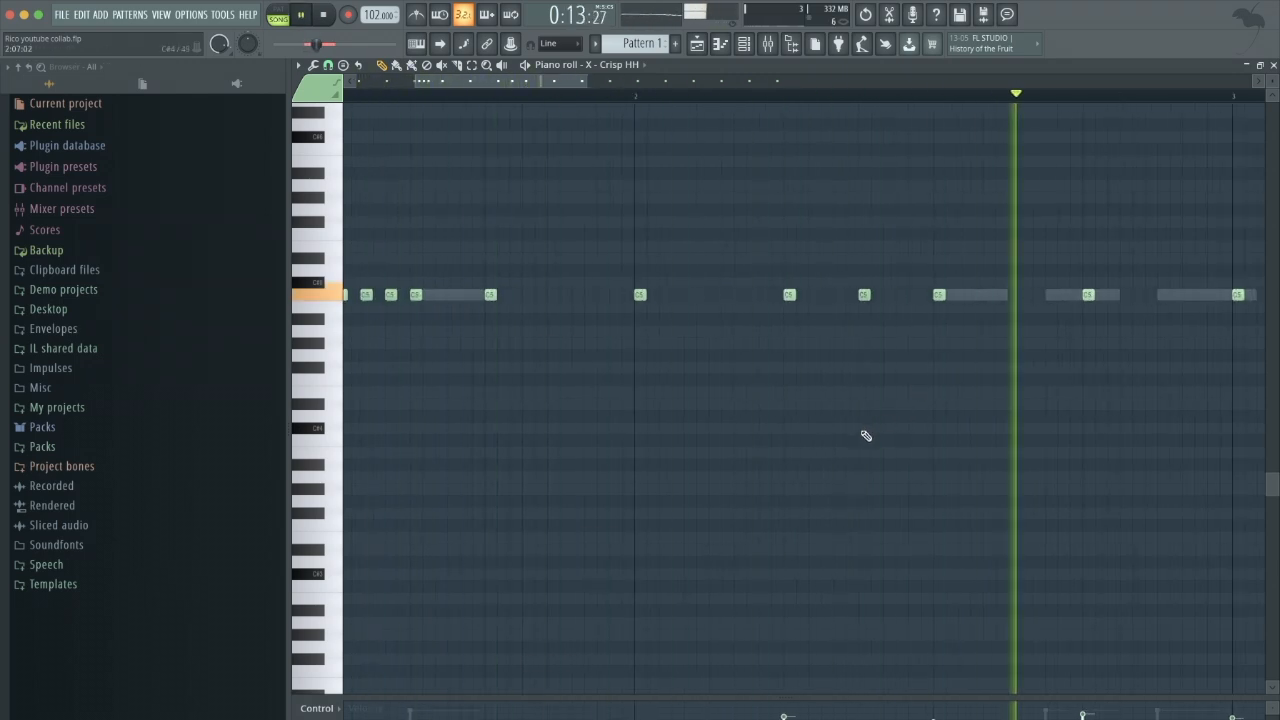
key(space)
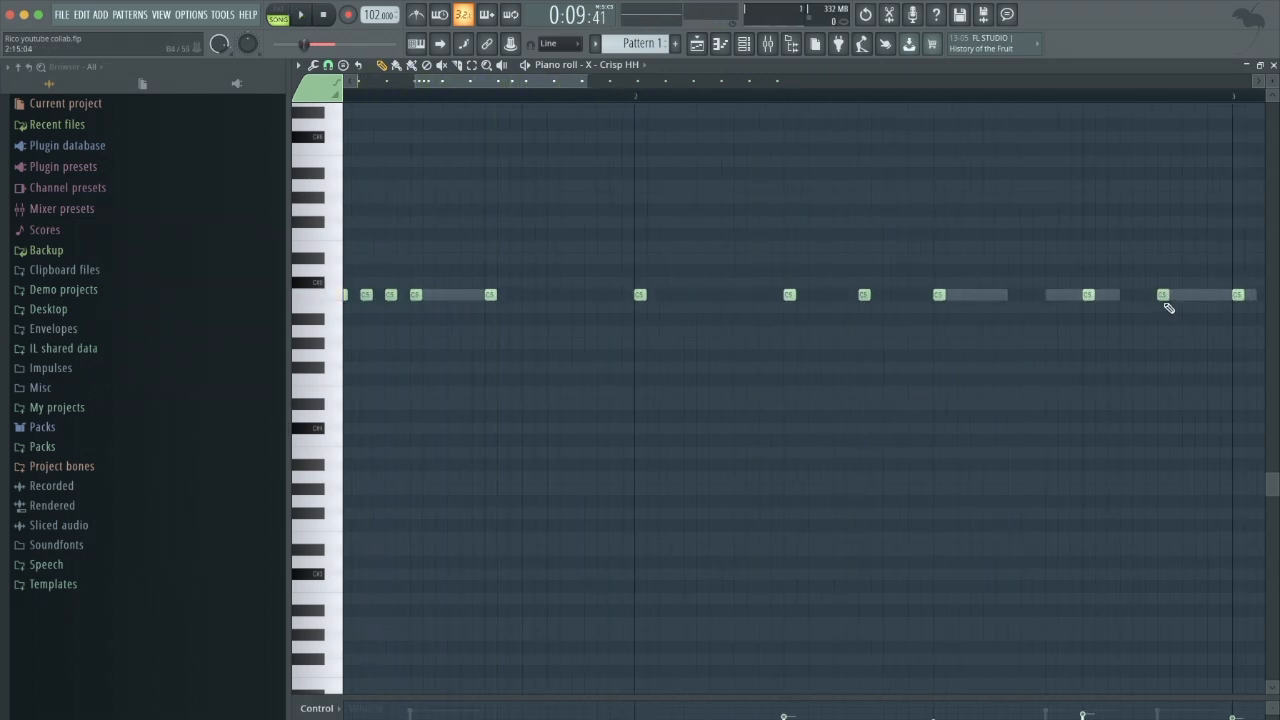
scroll(1160, 405, up, 2)
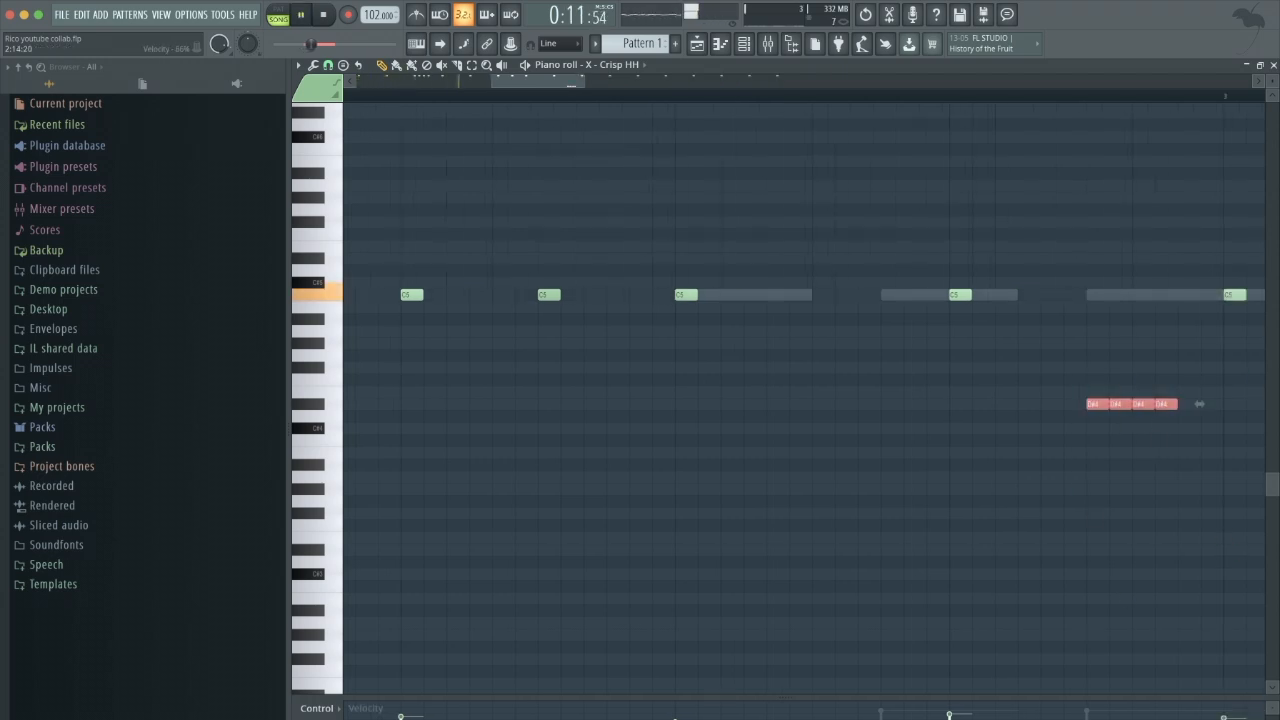
key(space)
scroll(1160, 490, down, 3)
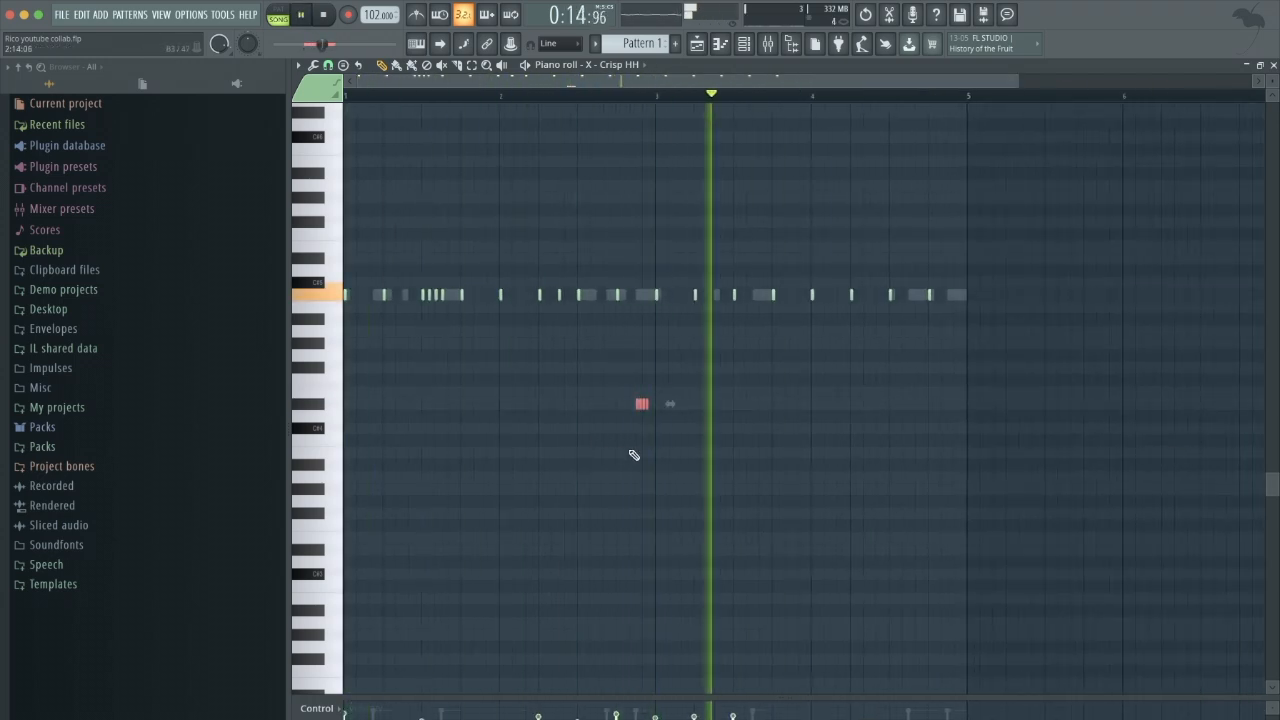
- Add a C5 hi-hat note on step 4 of bar 3 and a three-note roll at 1/6-beat spacing from step 7 of bar 4
scroll(652, 320, up, 3)
scroll(803, 351, down, 4)
scroll(1061, 418, up, 3)
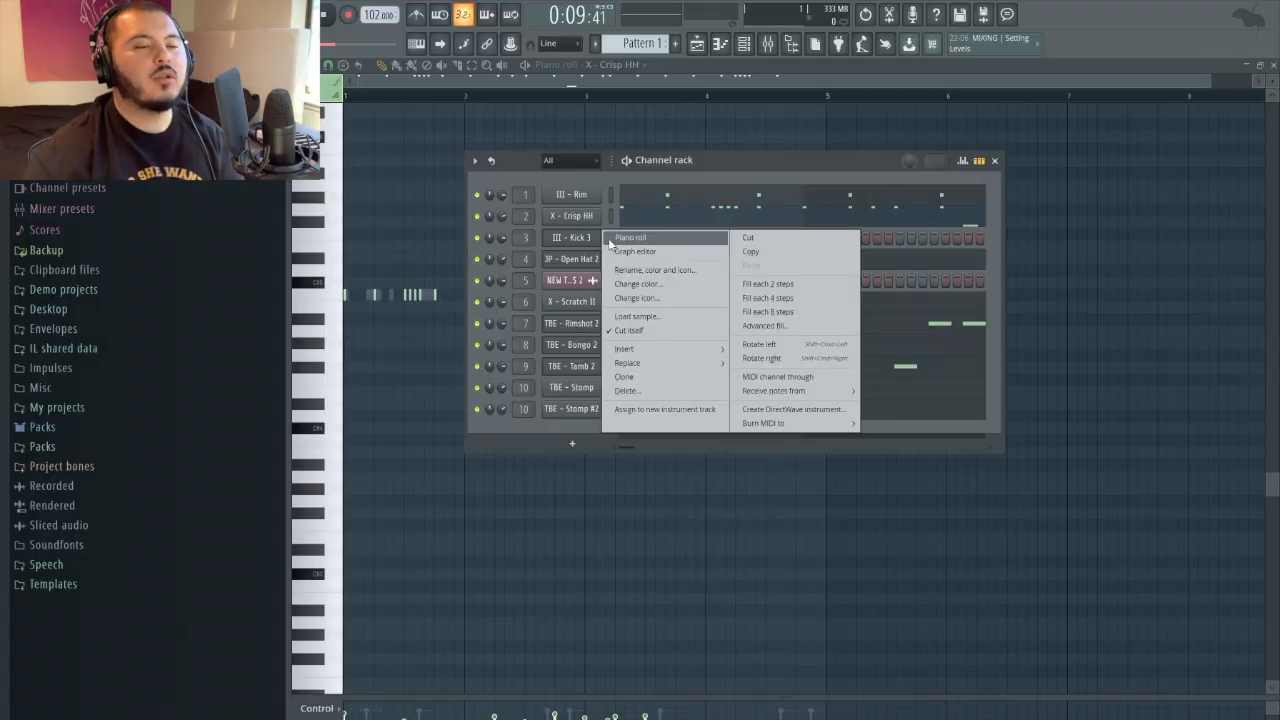
- Open III - Kick 3 in the piano roll and place C5 kicks on steps 1 and 7 of bar 1 and steps 1, 4 and 7 of bar 2
click(611, 237)
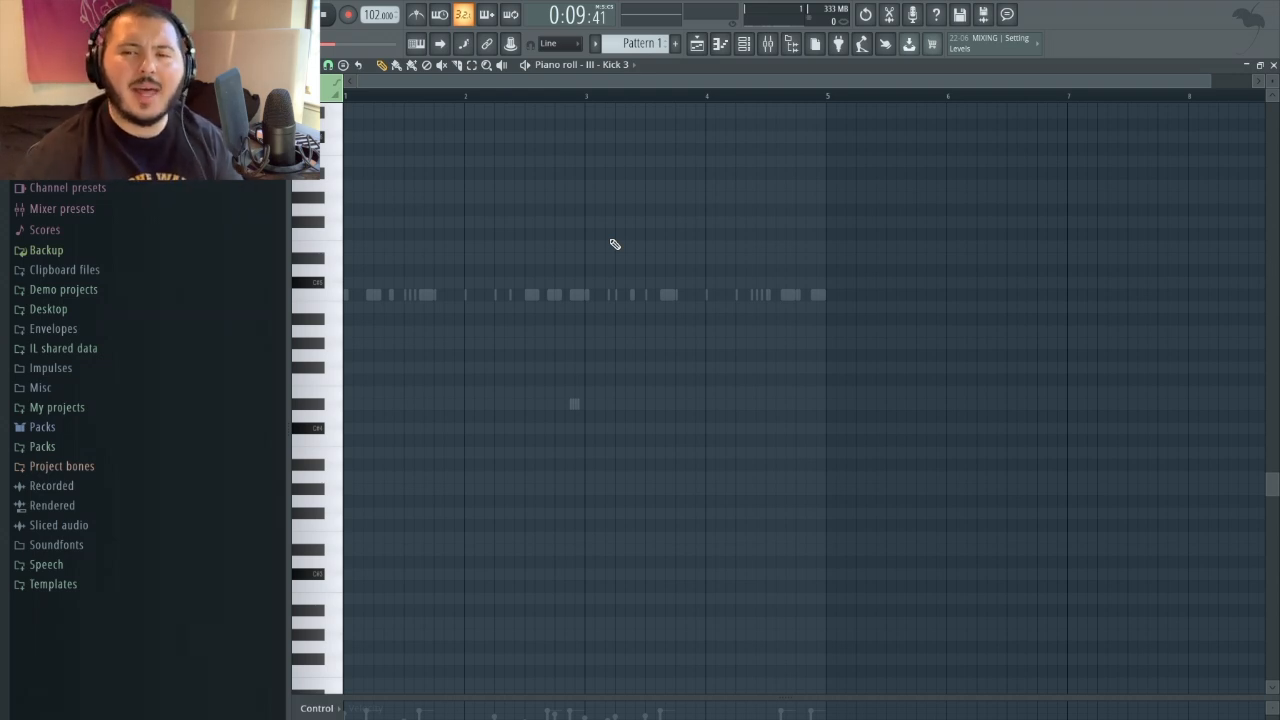
key(space)
scroll(425, 380, up, 5)
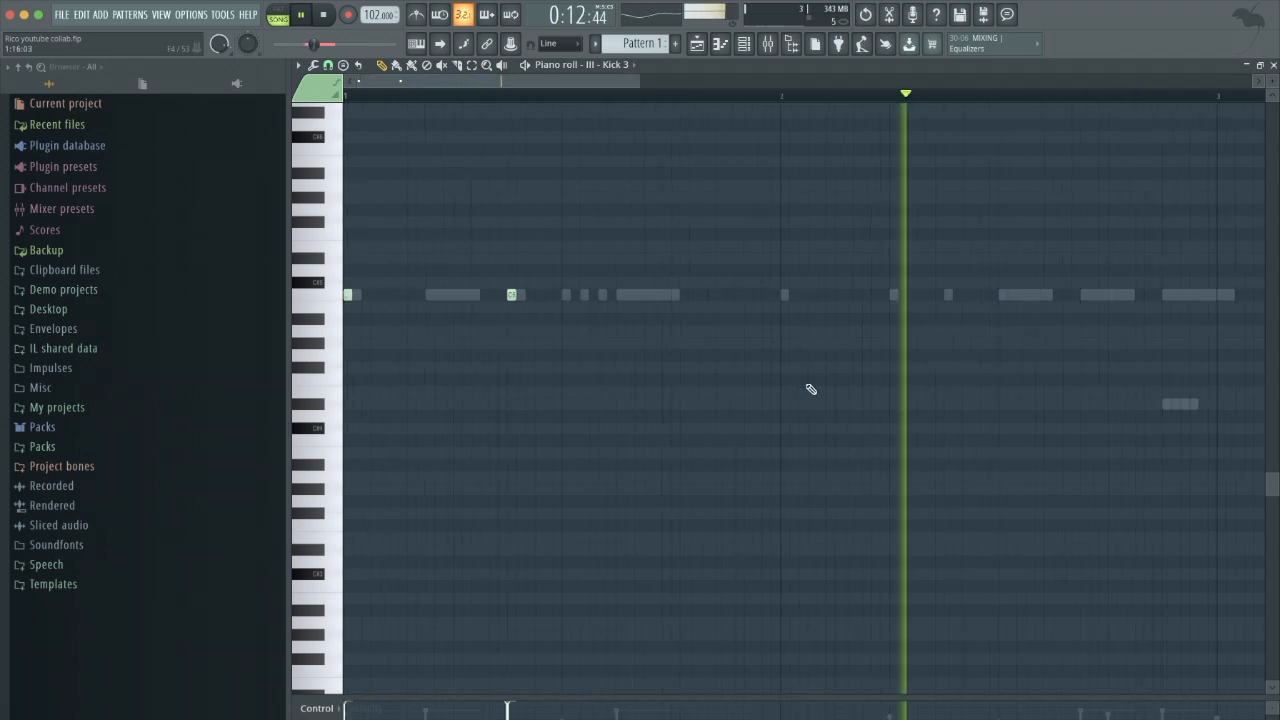
click(583, 295)
key(space)
click(328, 64)
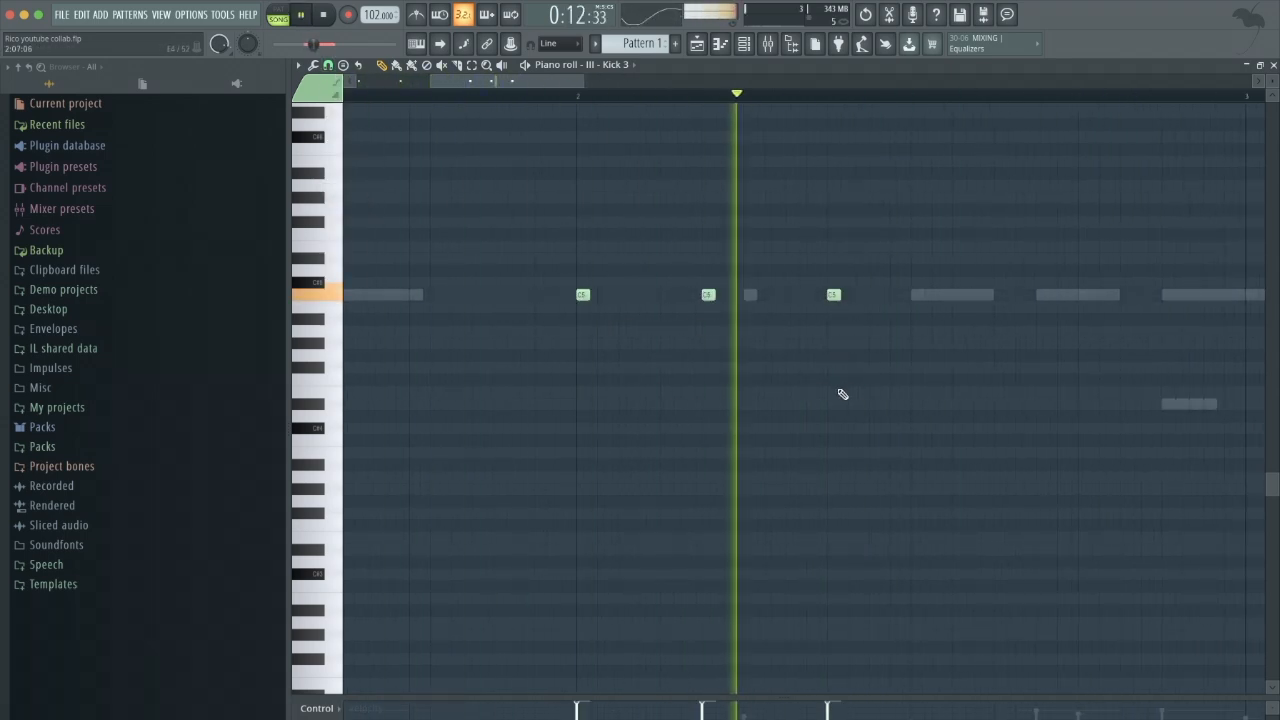
- Place C5 kick notes on steps 1 and 7 of bar 3
scroll(846, 392, down, 3)
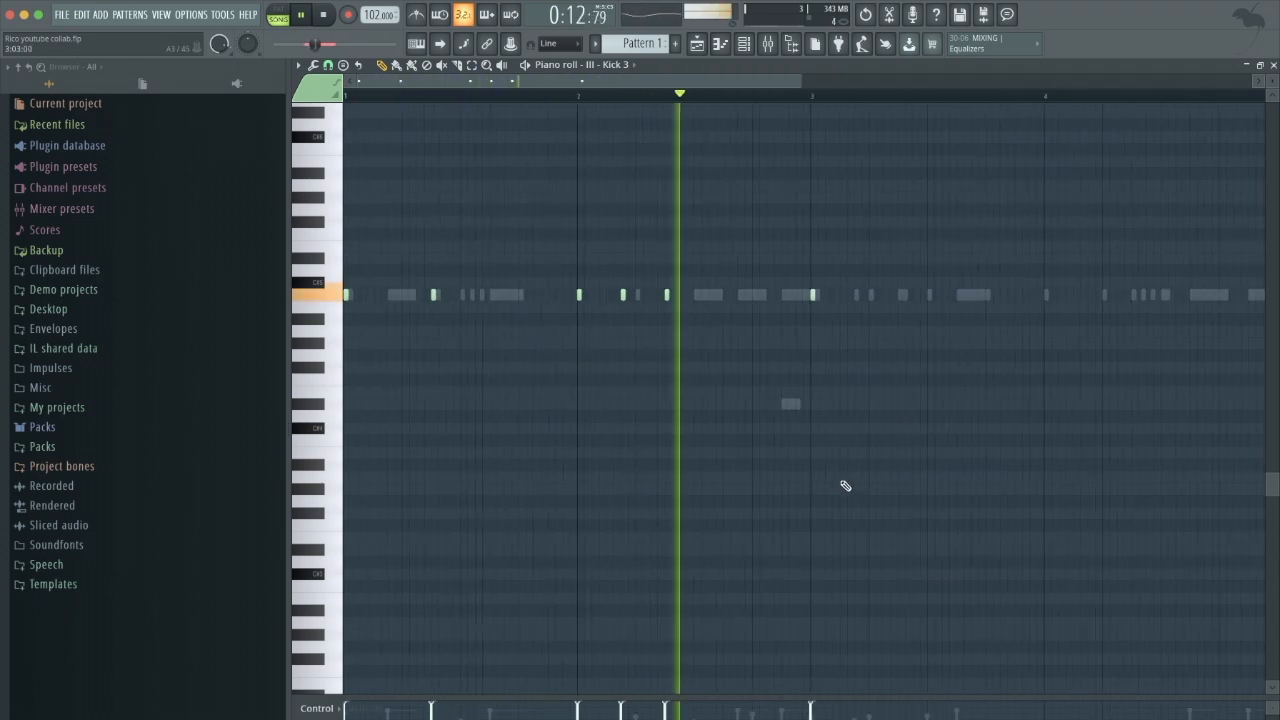
scroll(713, 390, down, 3)
scroll(713, 390, up, 2)
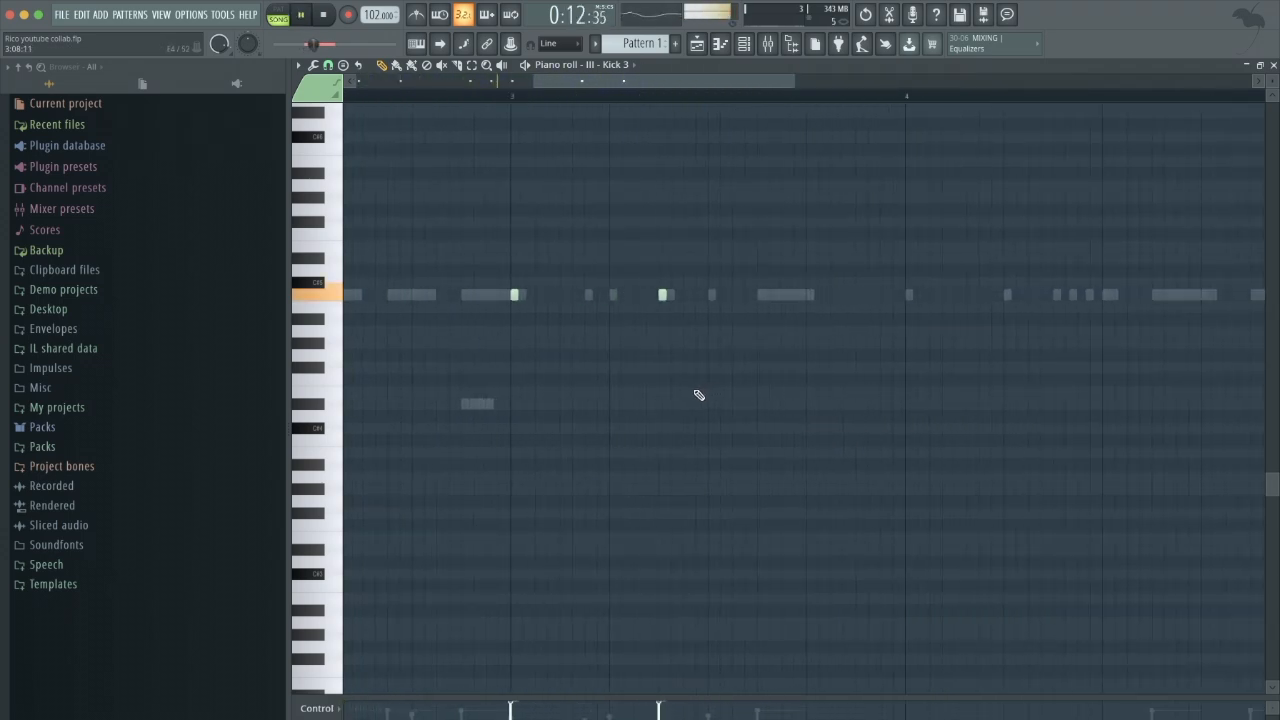
scroll(901, 298, up, 2)
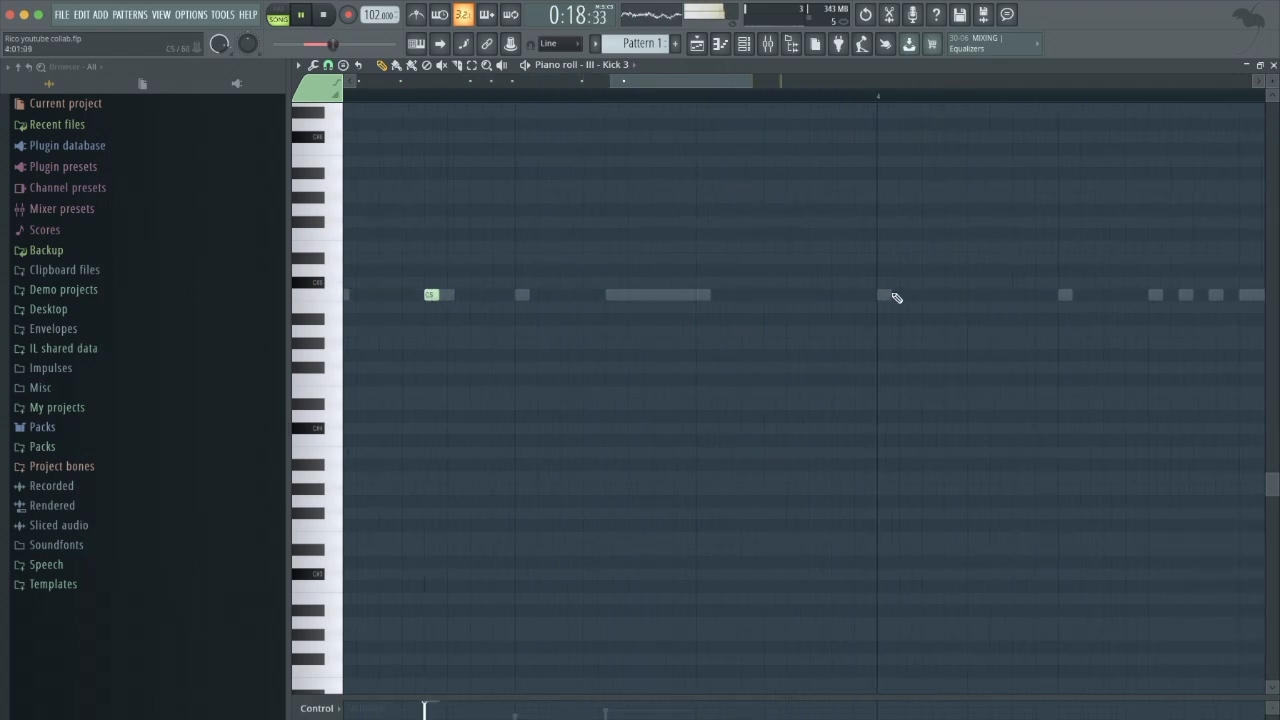
- Place C5 kick notes on steps 1, 4, 7, 9 and 13 of bar 4
scroll(1155, 295, down, 3)
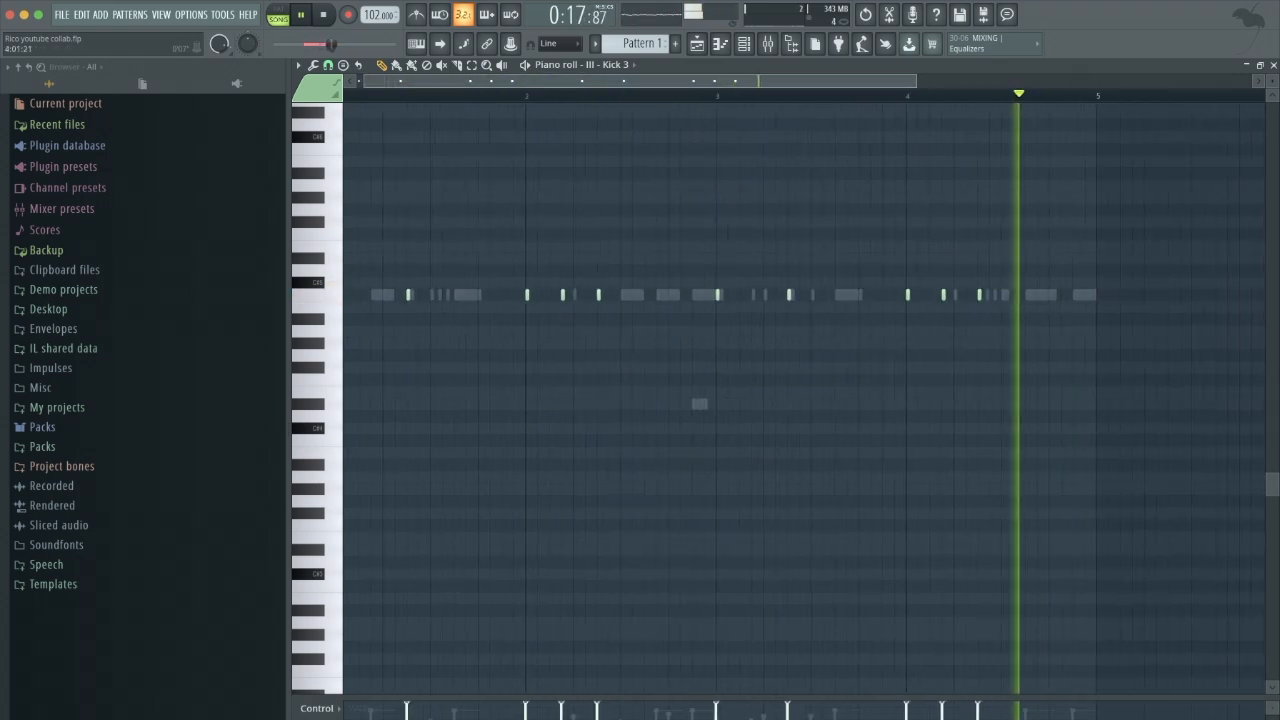
scroll(915, 291, up, 3)
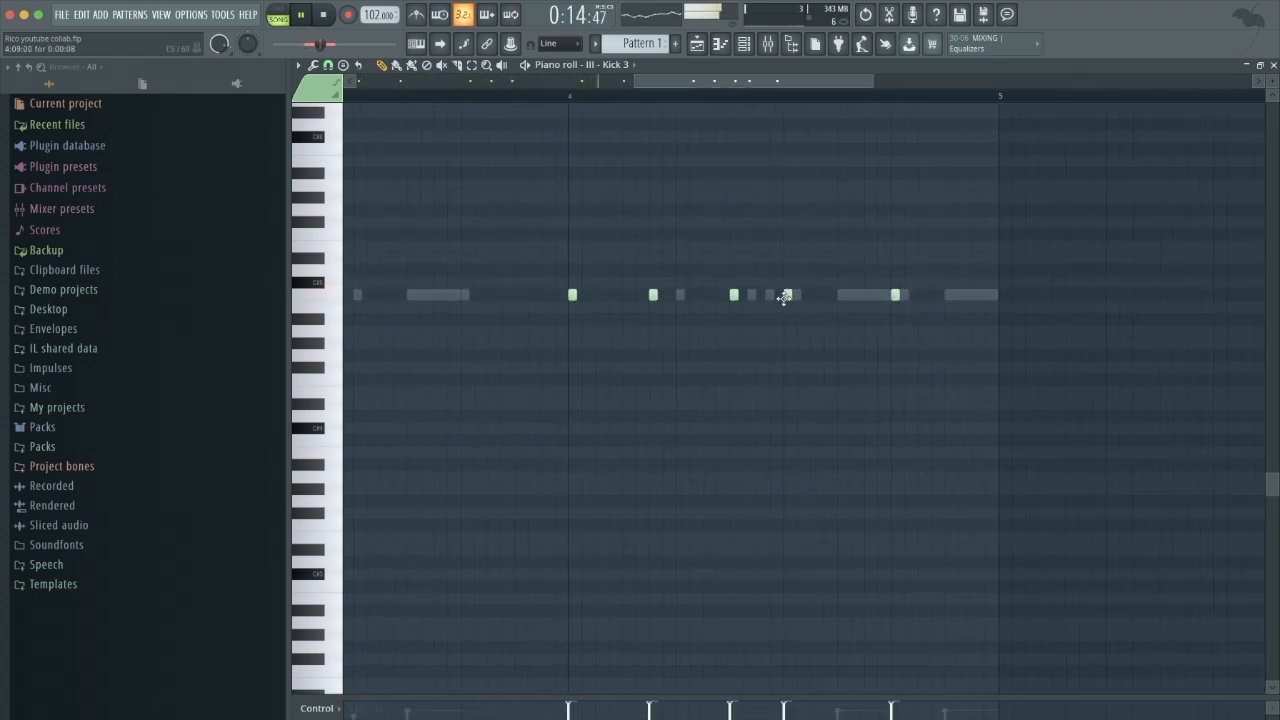
scroll(645, 495, down, 4)
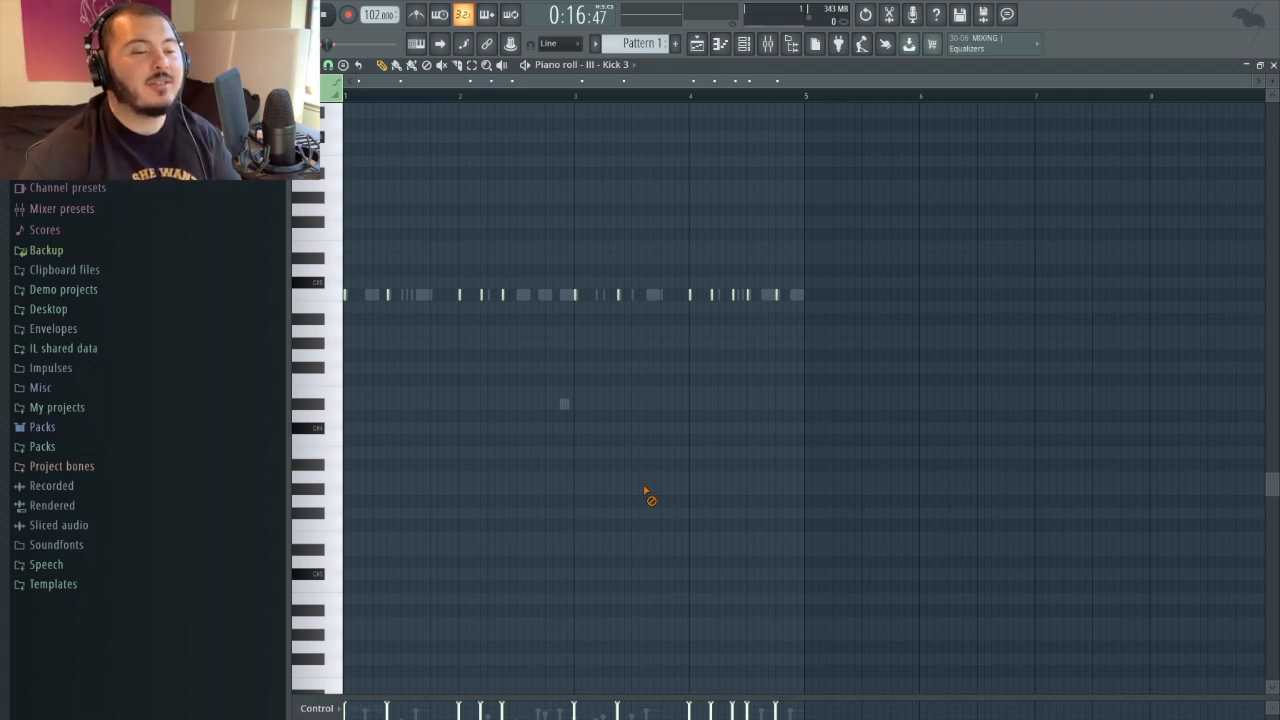
- Play back the pattern to check how the kicks sit with the hi-hats and the audio loop
scroll(540, 318, up, 5)
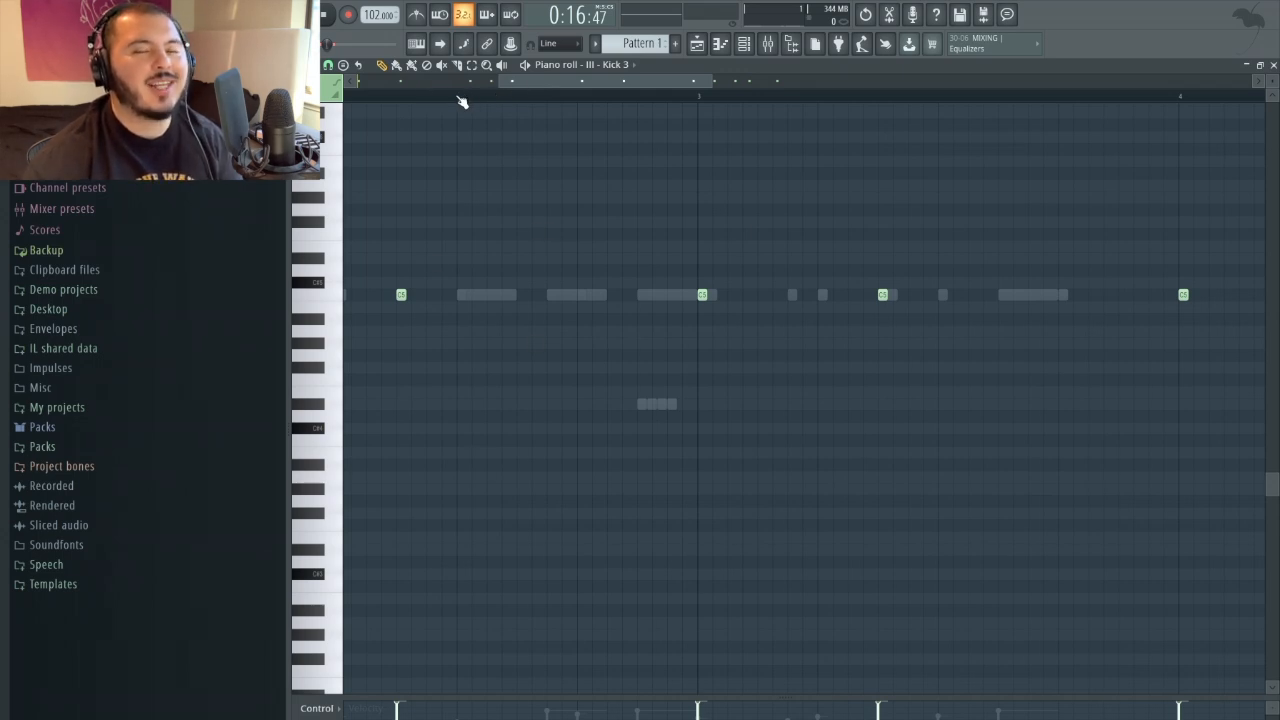
key(space)
key(space)
scroll(600, 196, down, 4)
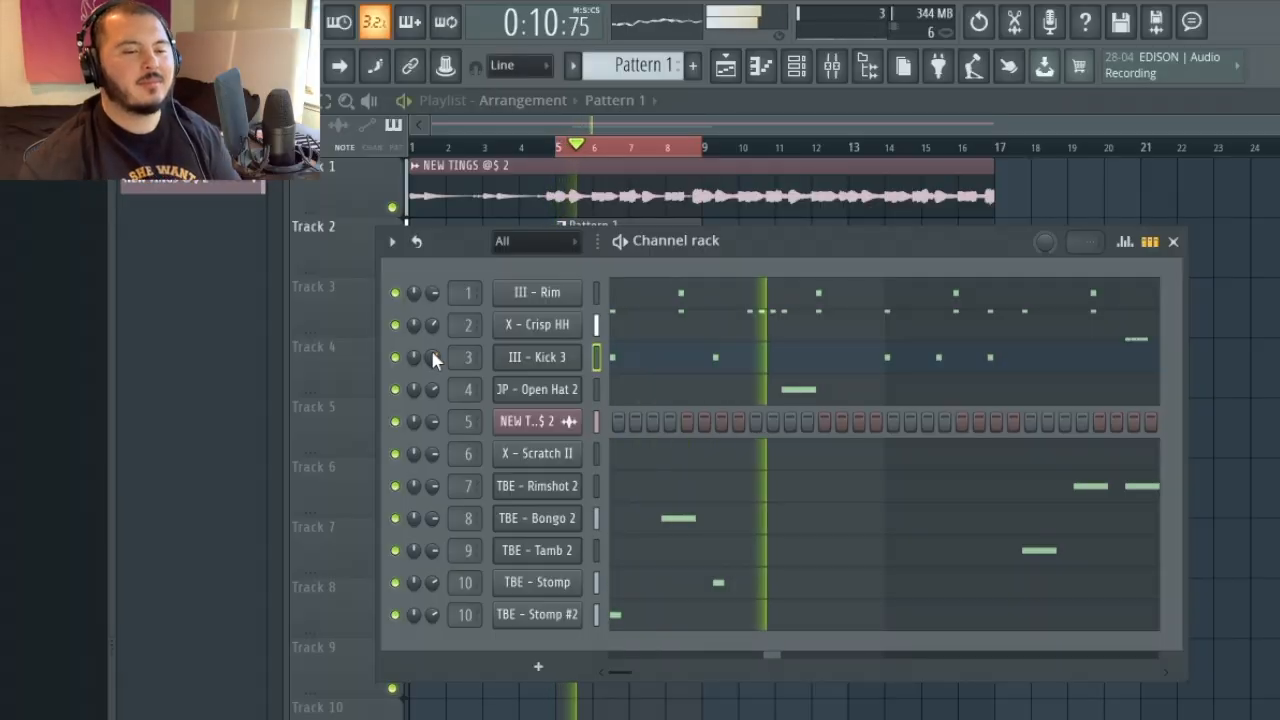
- Adjust the III - Kick 3 channel volume and pan the hat and percussion channels to different sides in the channel rack
key(space)
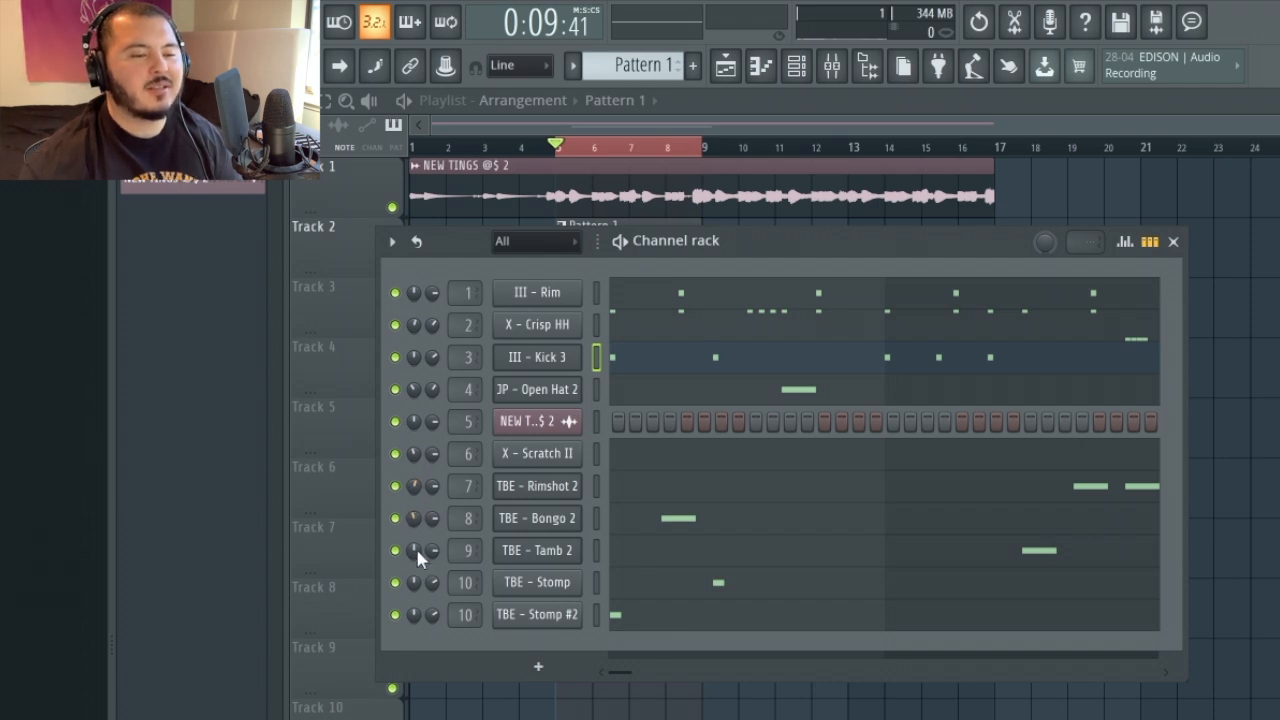
key(space)
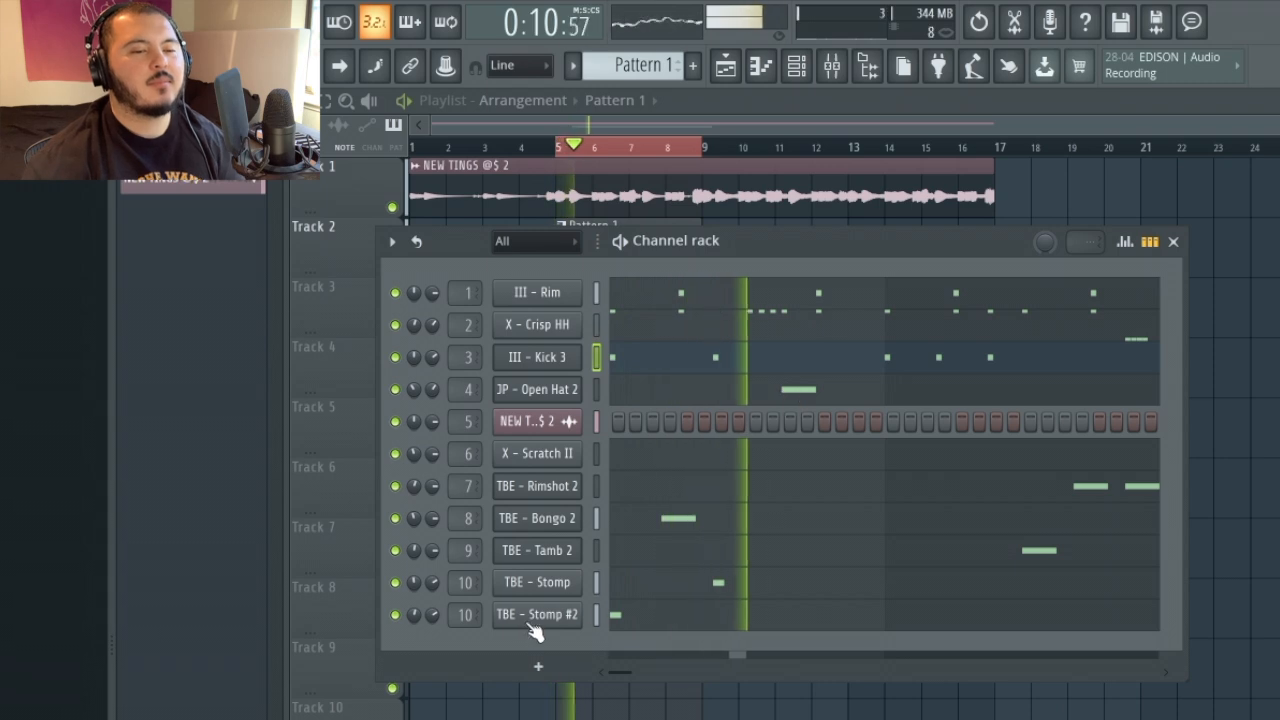
key(space)
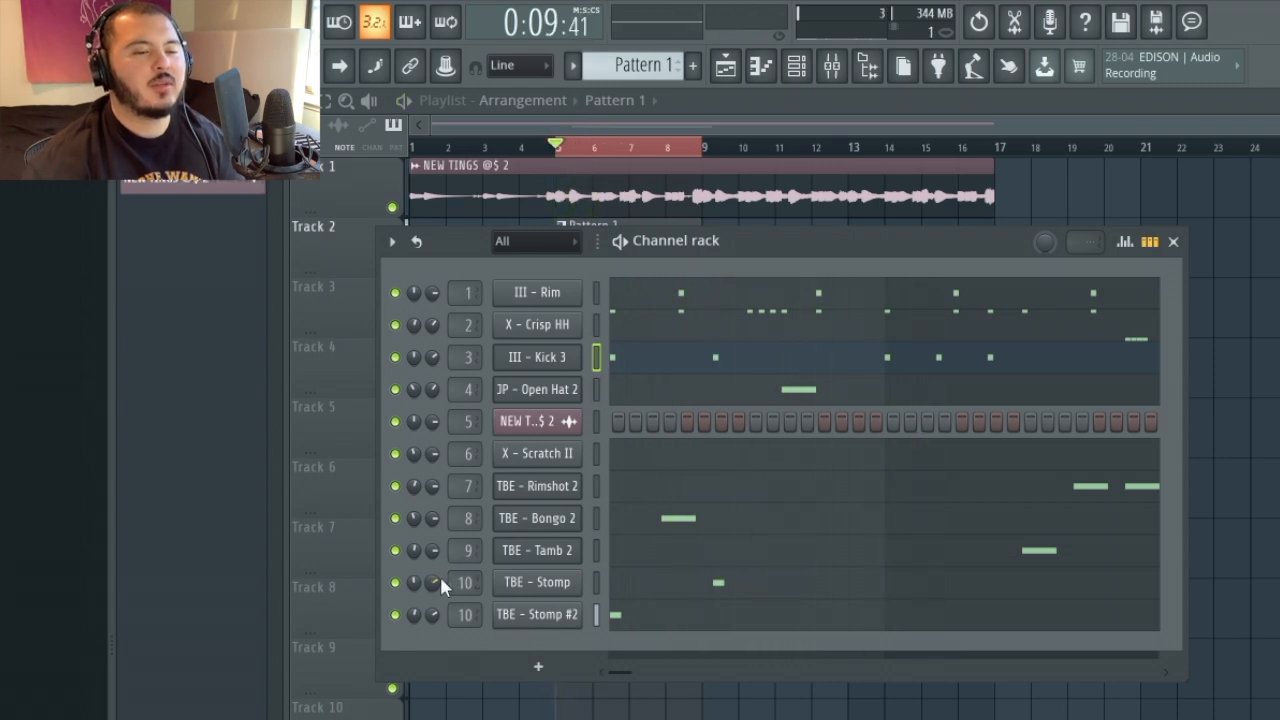
- Lower the TBE - Stomp mixer track to -3.9 dB while the pattern plays
click(831, 66)
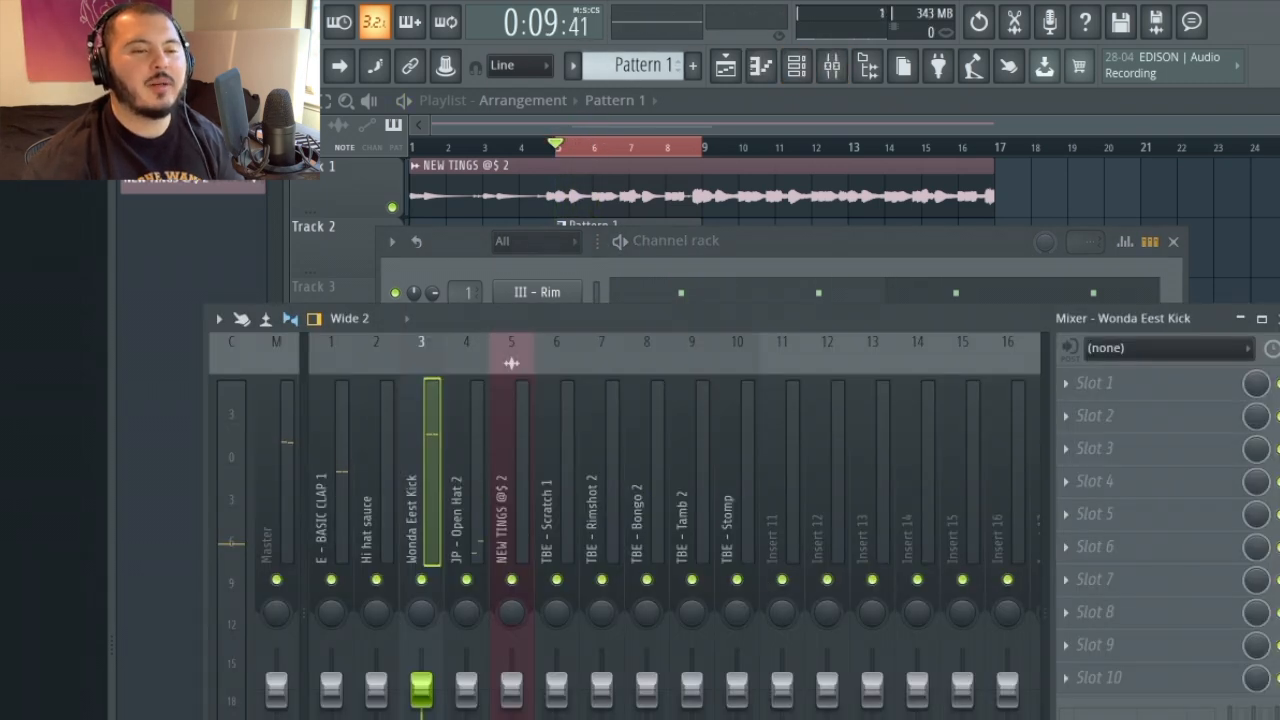
drag(735, 681, 736, 688)
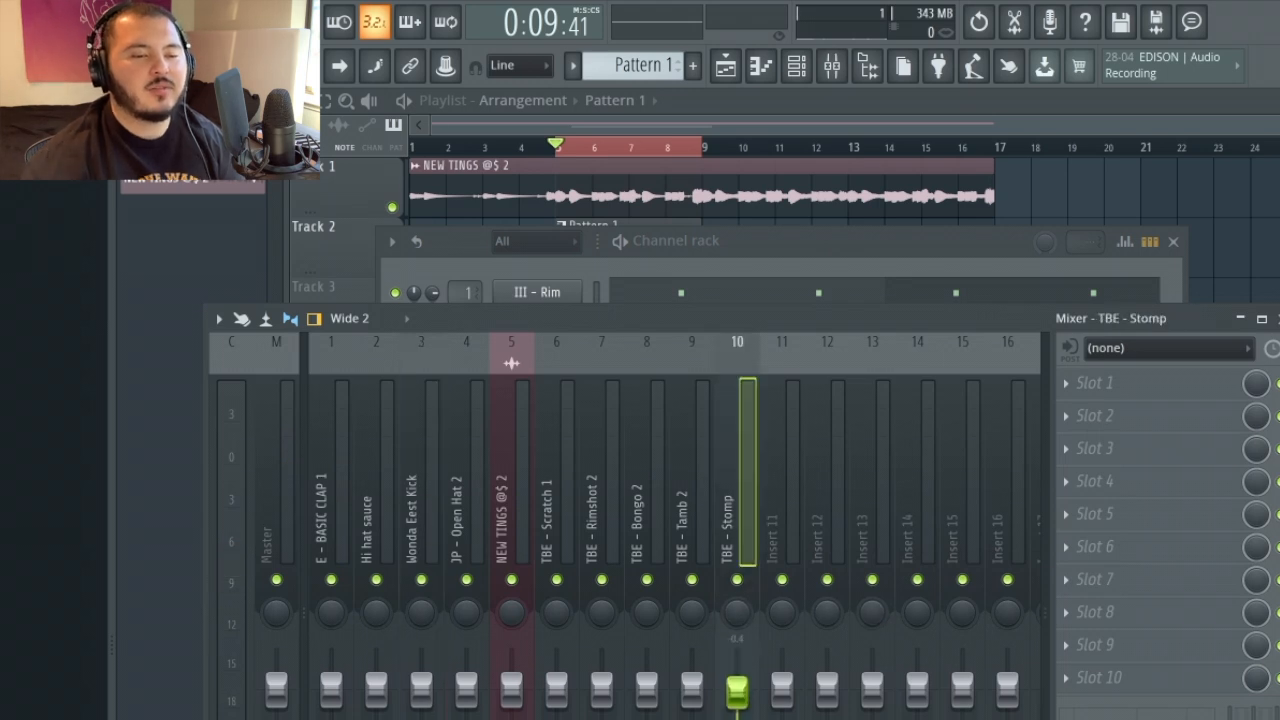
key(space)
drag(736, 705, 736, 708)
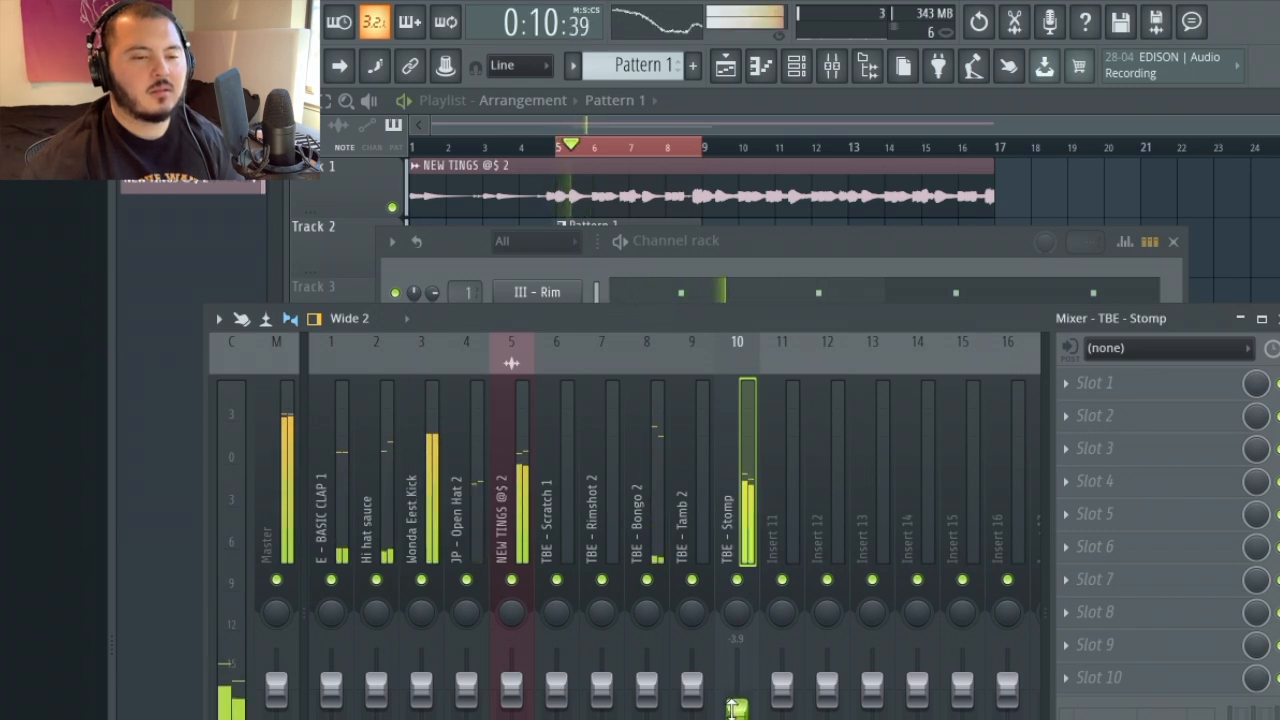
- Check the E - BASIC CLAP 1 mixer track against the channel rack during playback
click(823, 270)
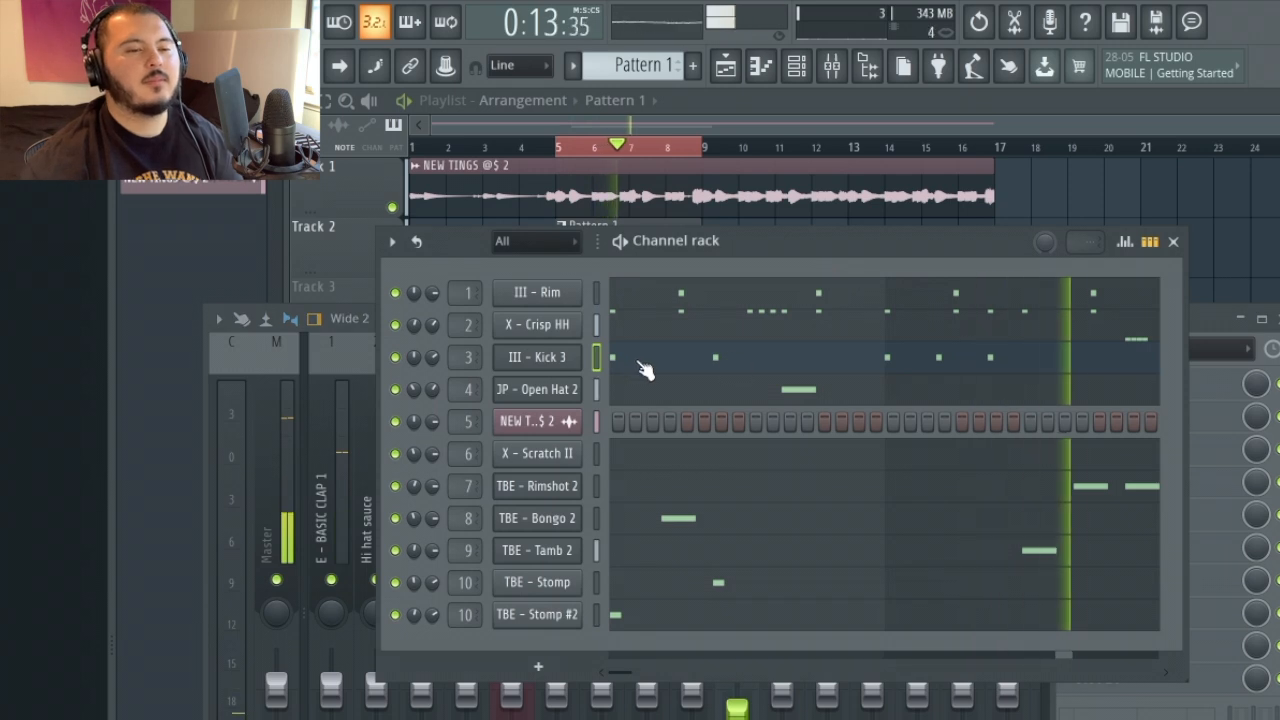
click(323, 515)
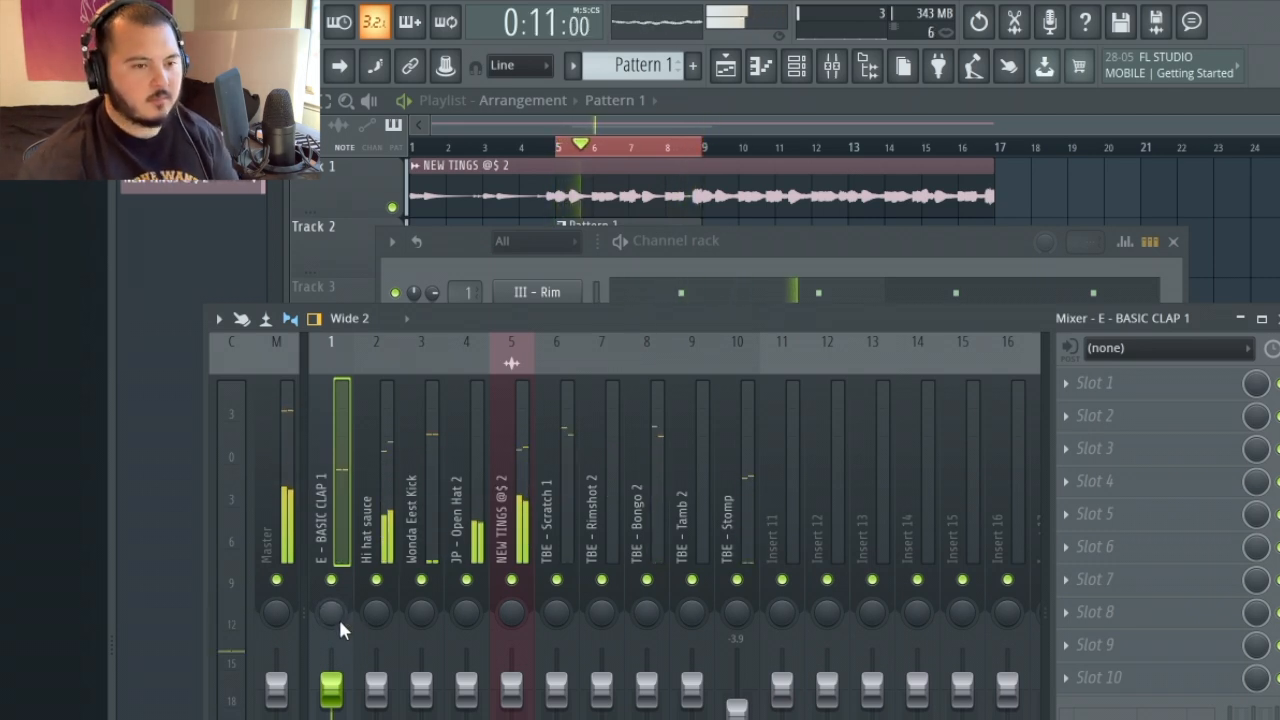
click(780, 242)
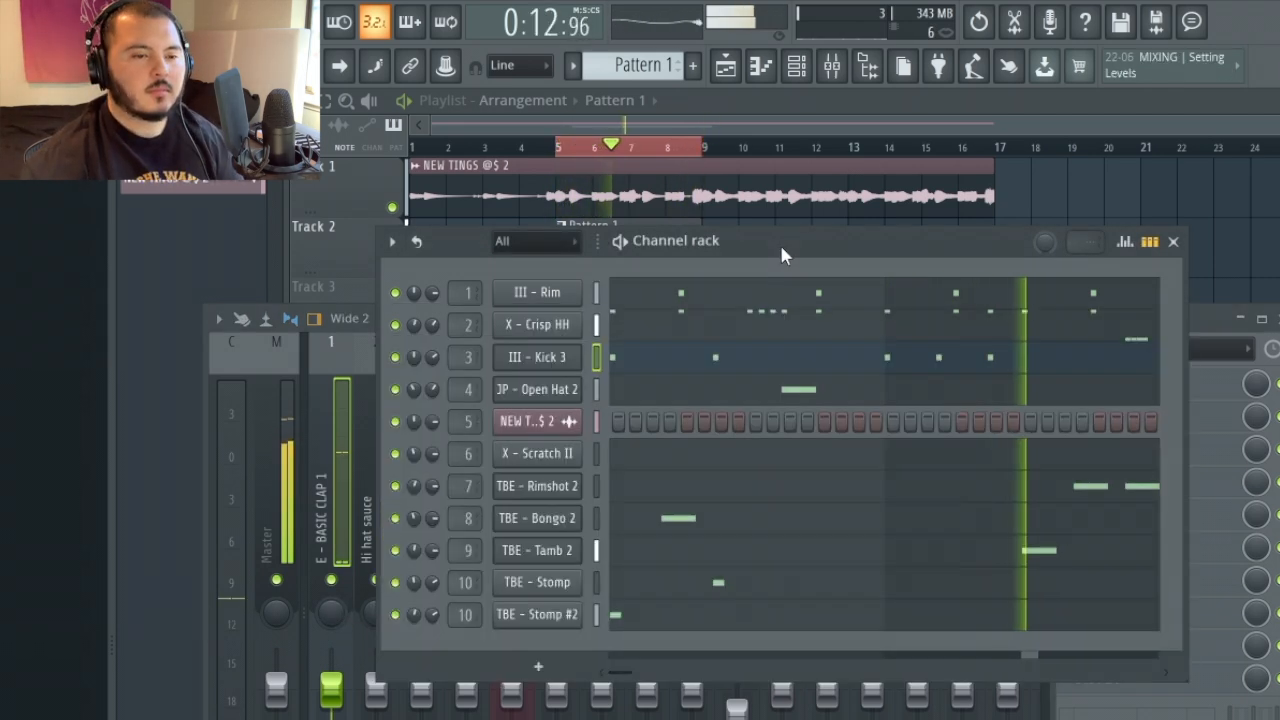